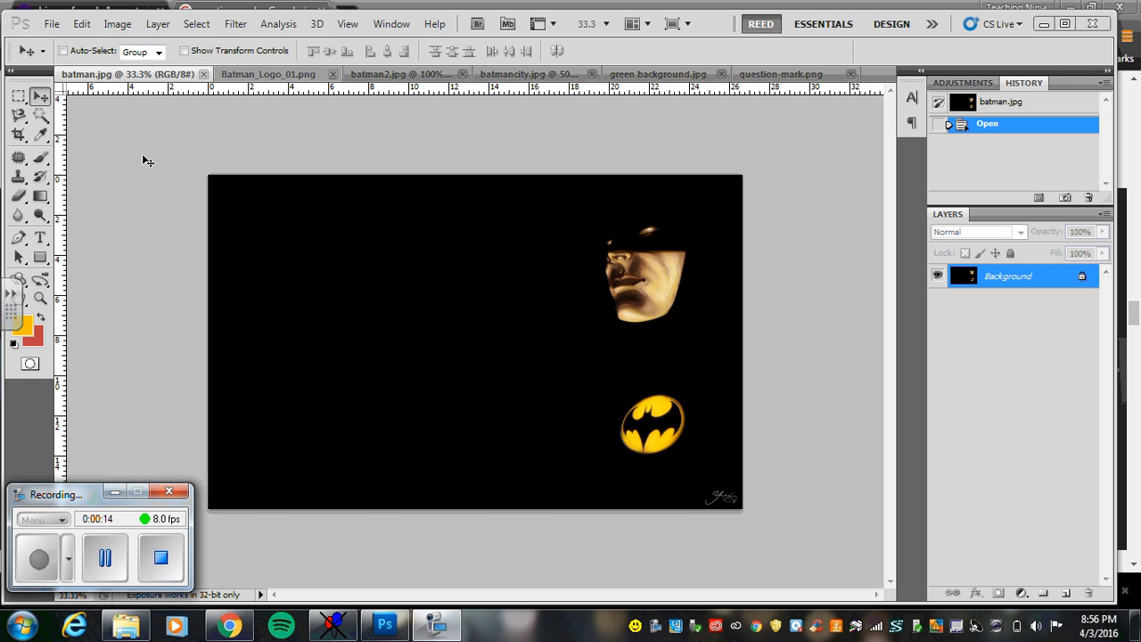
Look through the open source images, from the Batman logo, city and green background to the question mark, and return to batman.jpg.
click(257, 76)
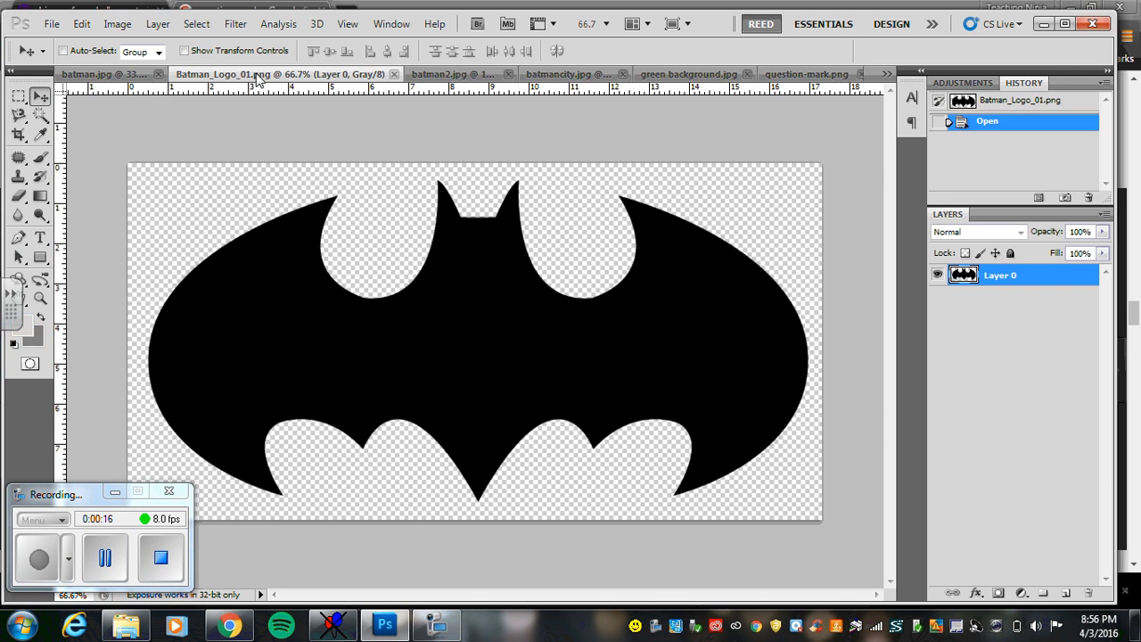
click(438, 76)
click(550, 79)
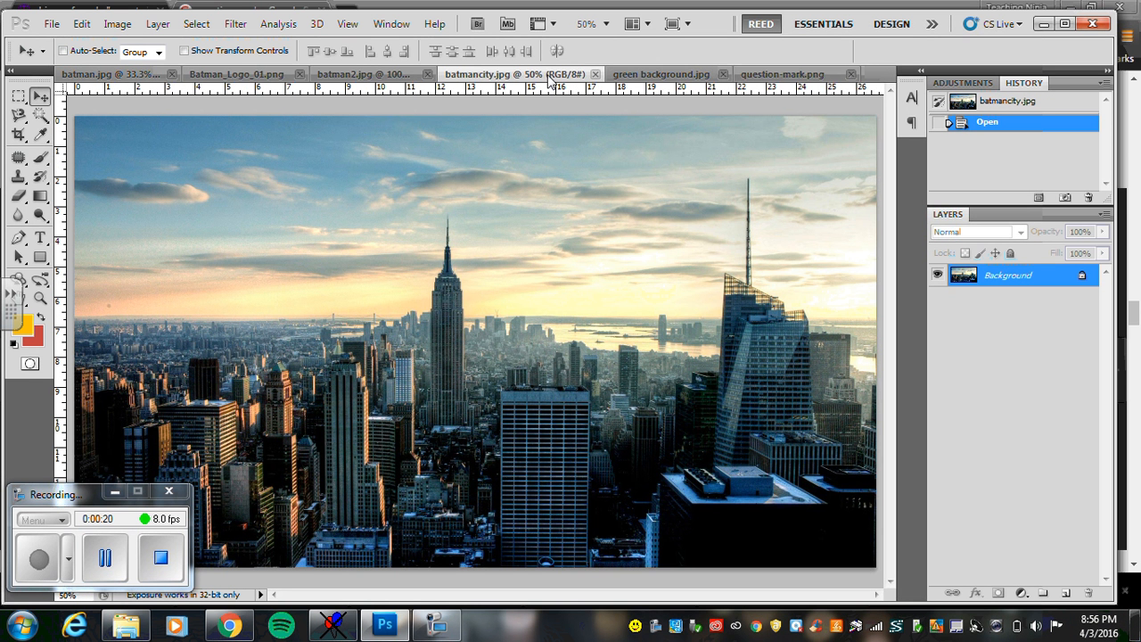
click(641, 77)
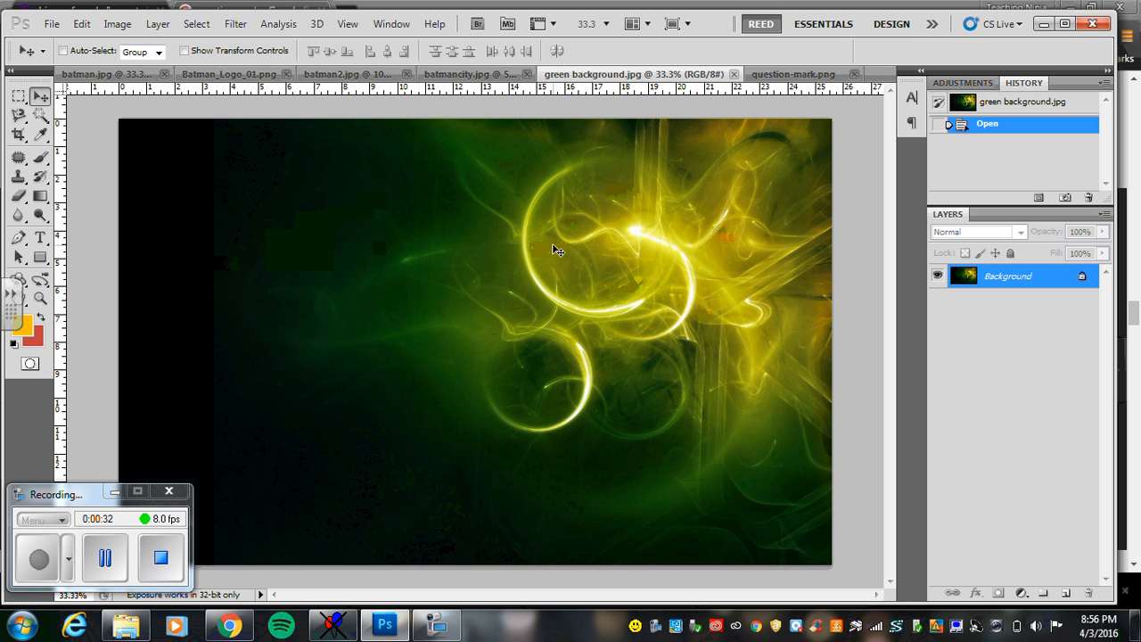
click(805, 74)
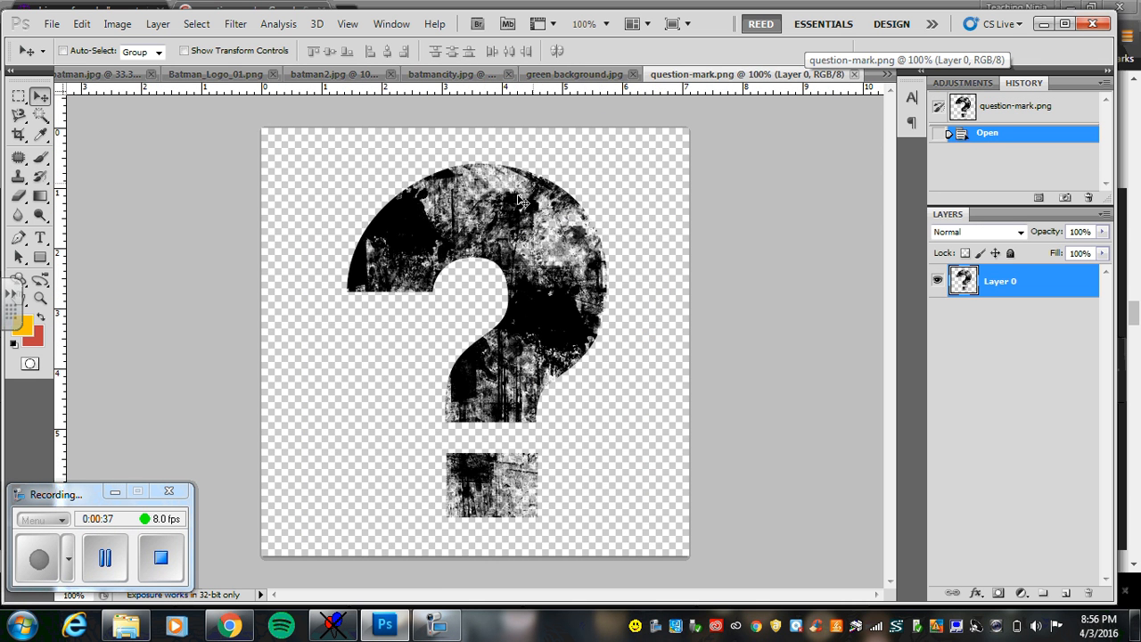
click(85, 78)
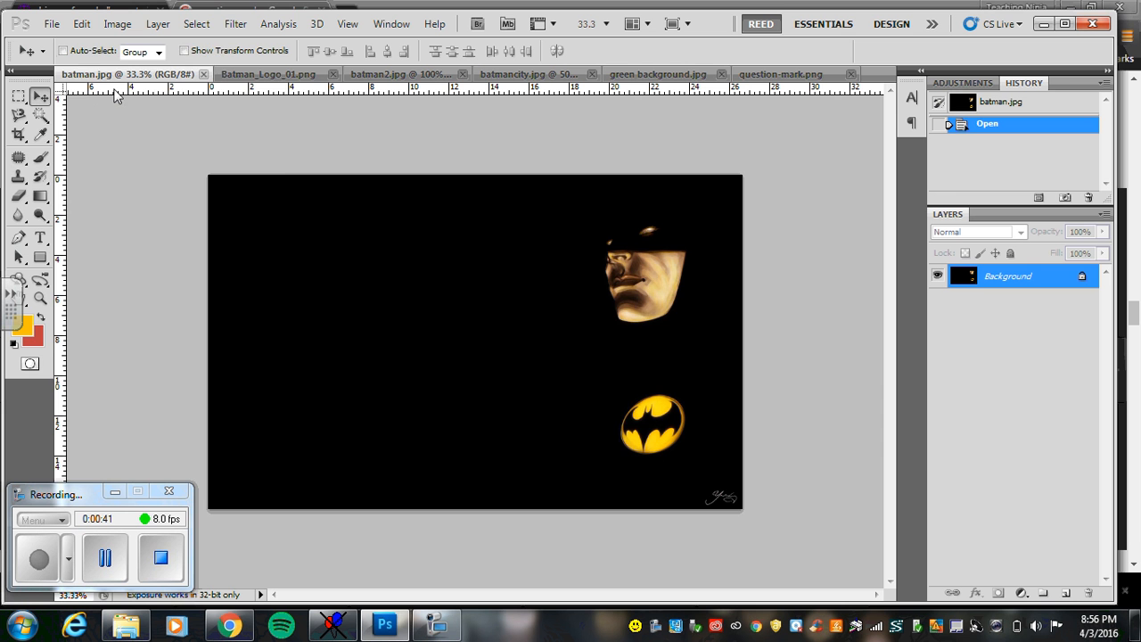
Create a new document 11 inches wide and 8.5 inches high at 150 pixels/inch.
click(51, 24)
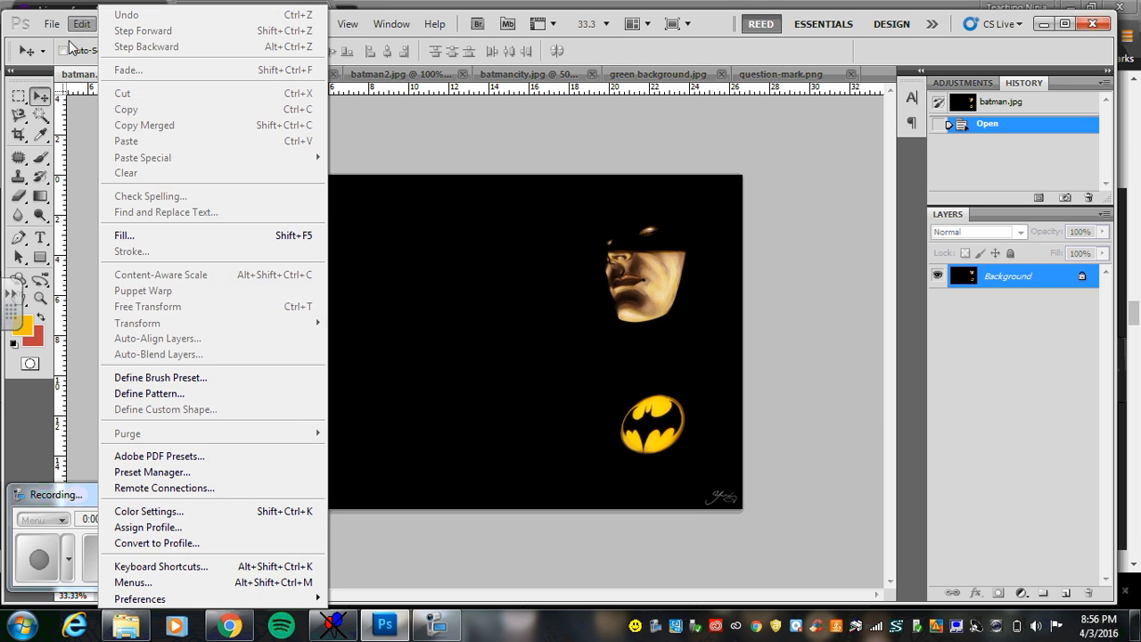
click(64, 48)
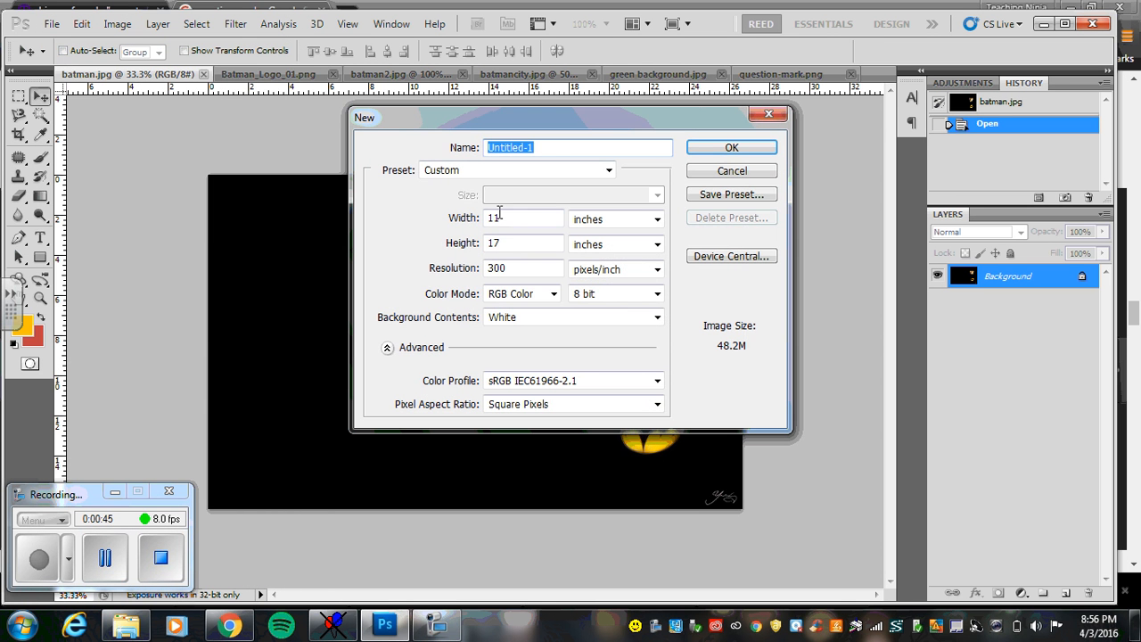
double_click(506, 220)
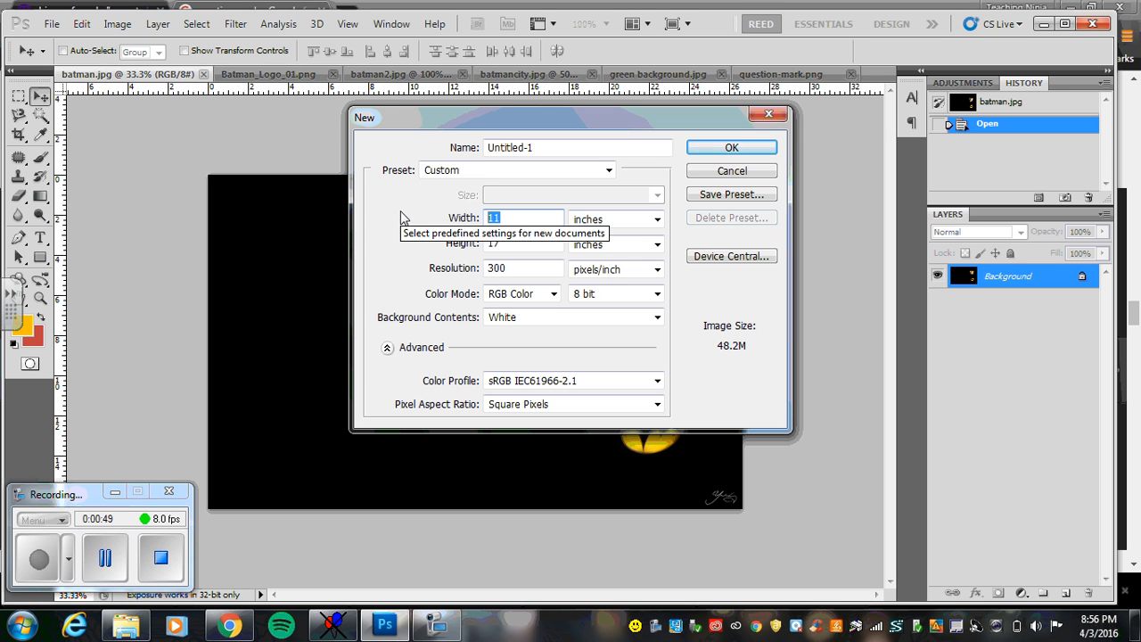
text(11)
key(Tab)
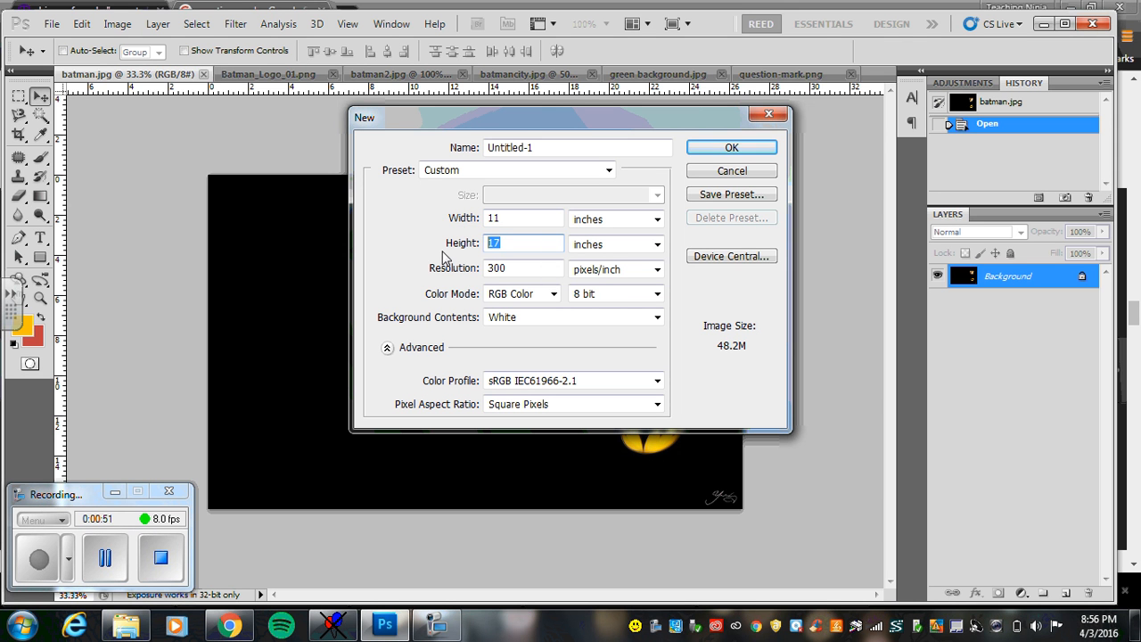
text(8.5)
click(522, 268)
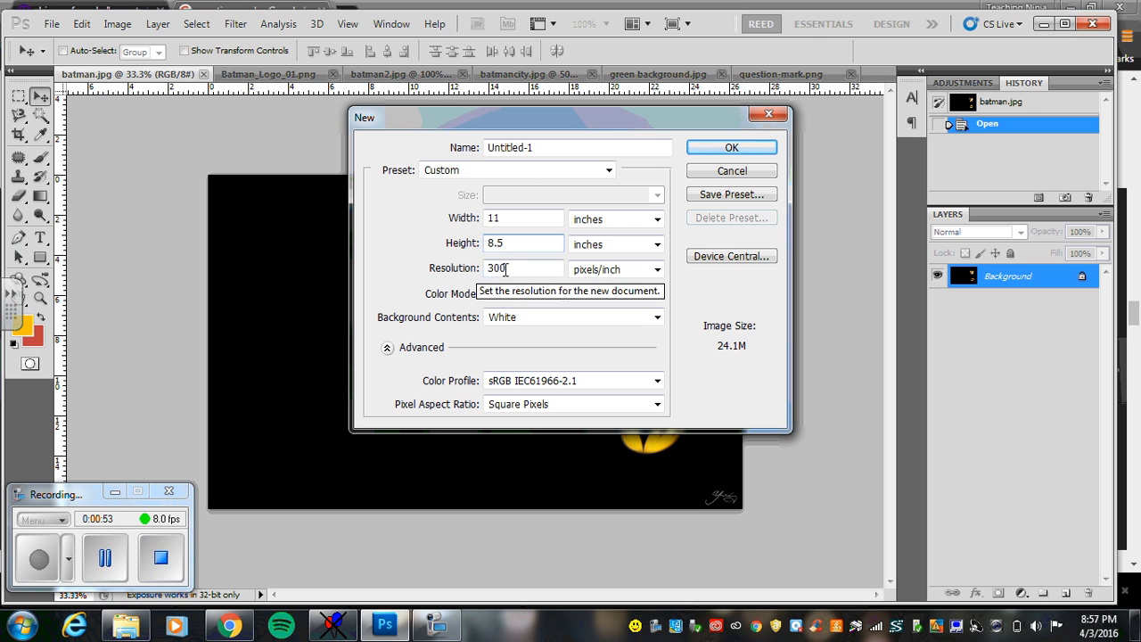
drag(521, 268, 468, 273)
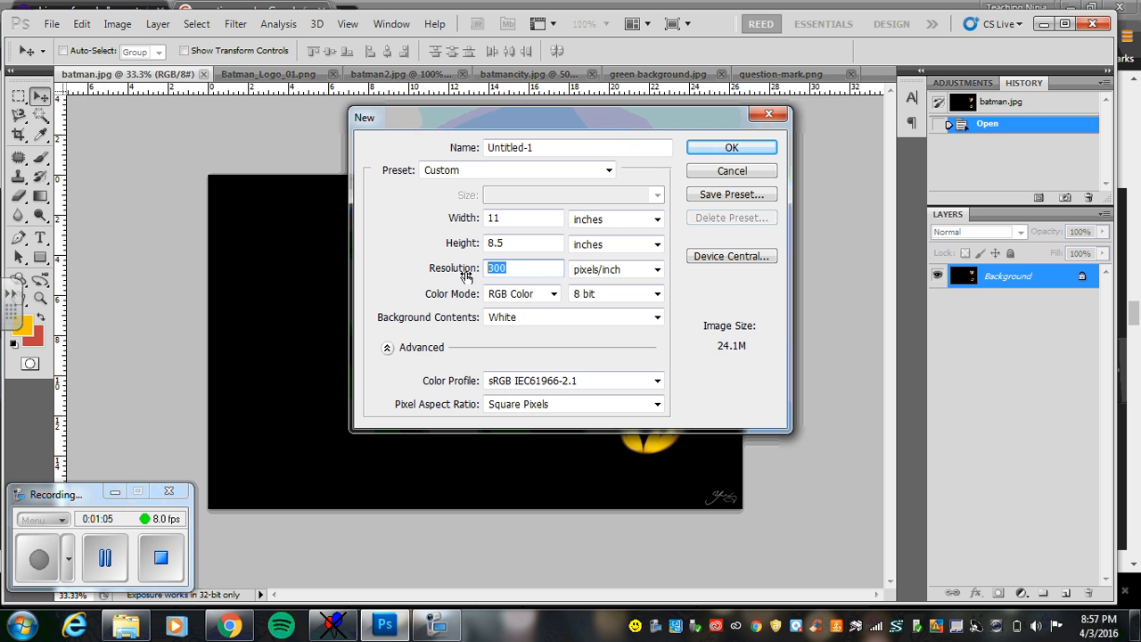
text(150)
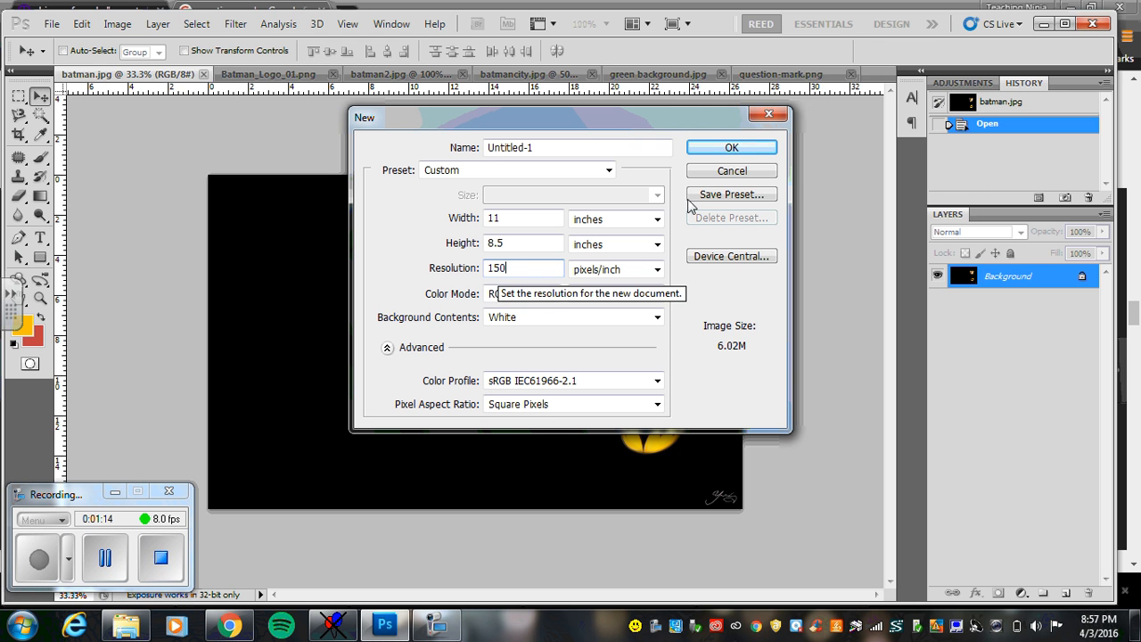
click(733, 147)
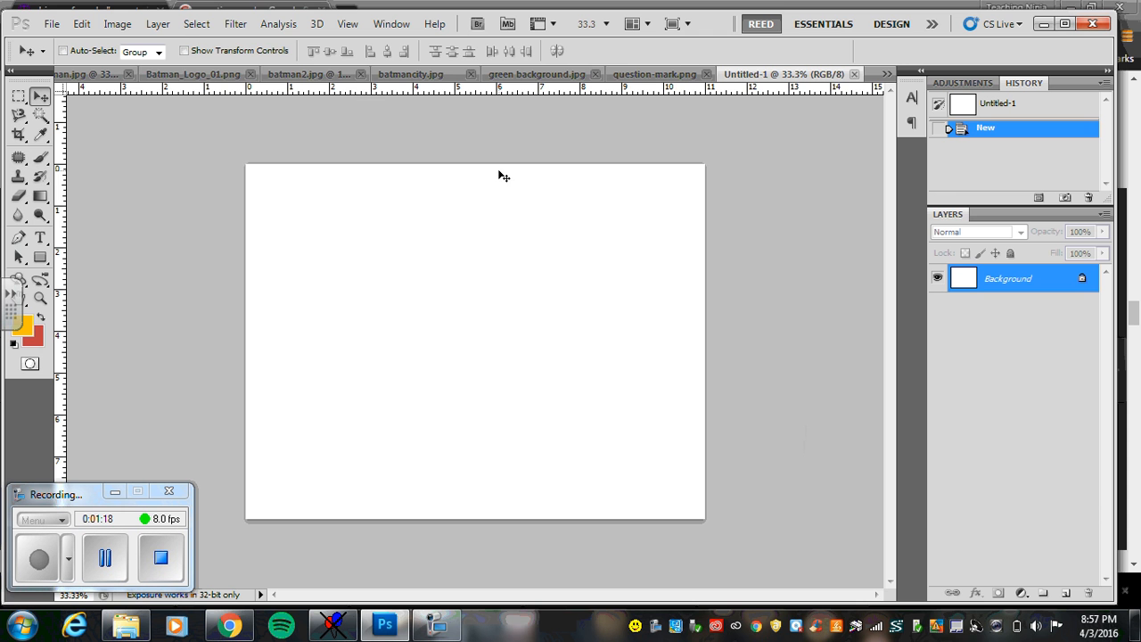
Check the new document's pixel dimensions and document size in the Image Size settings.
click(117, 23)
click(143, 143)
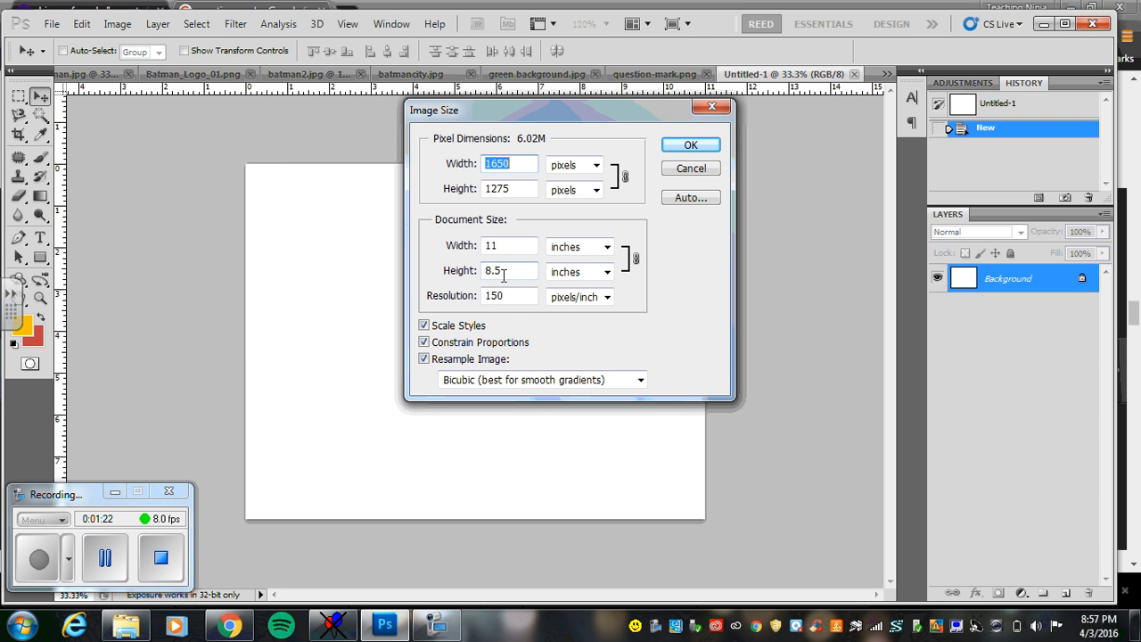
click(700, 145)
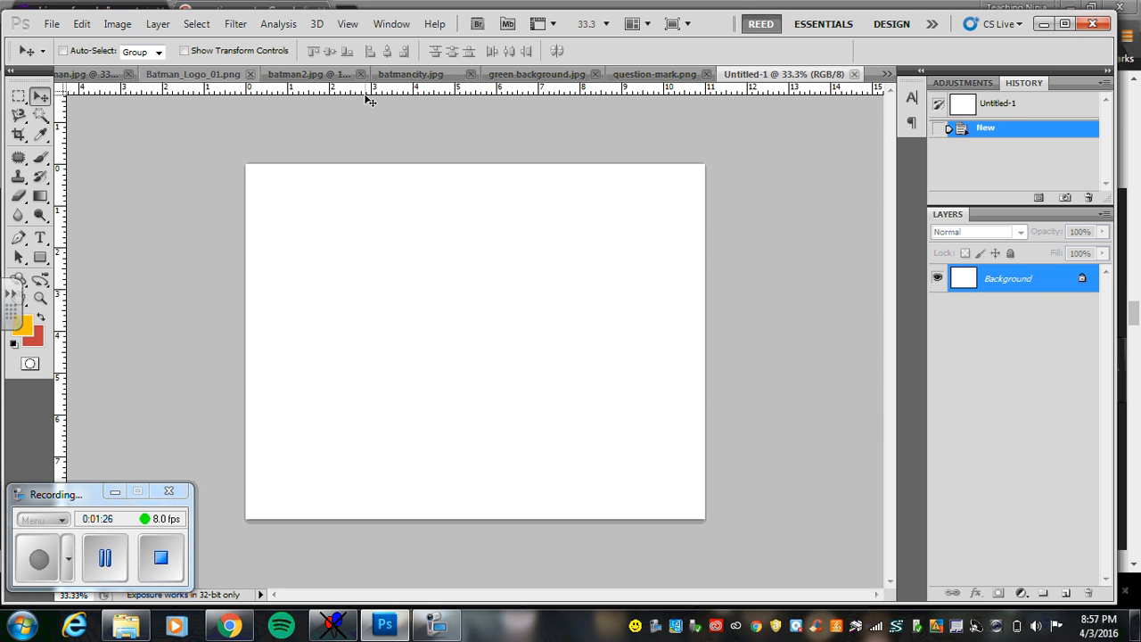
Copy the whole green background image into Untitled-1 and shift it so the glowing swirls lie within the canvas.
click(542, 74)
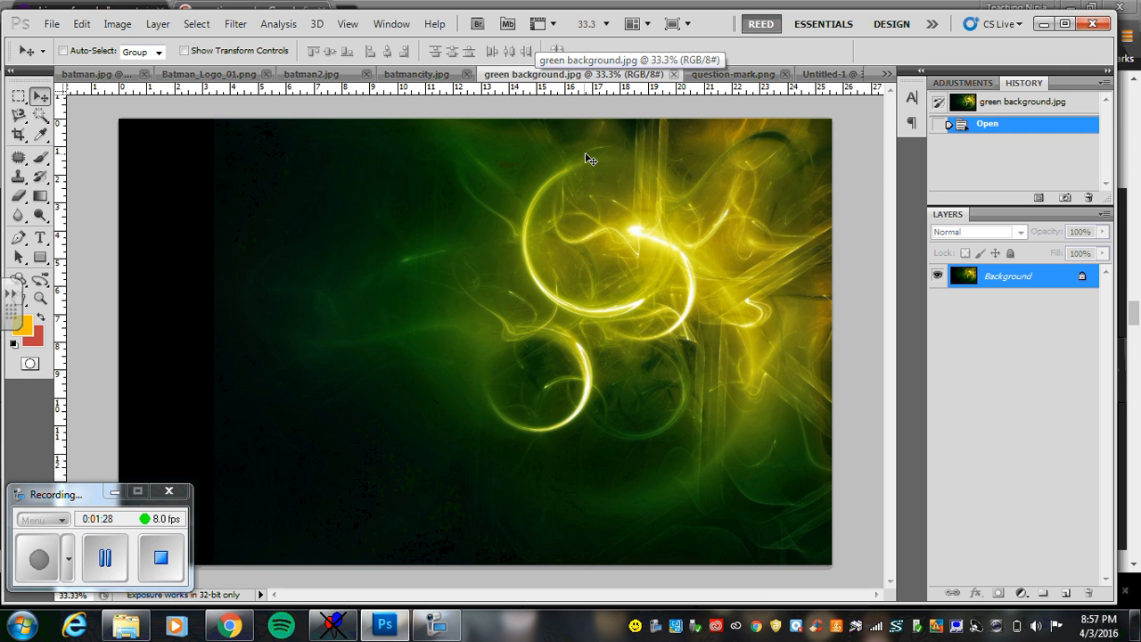
key(ctrl+a)
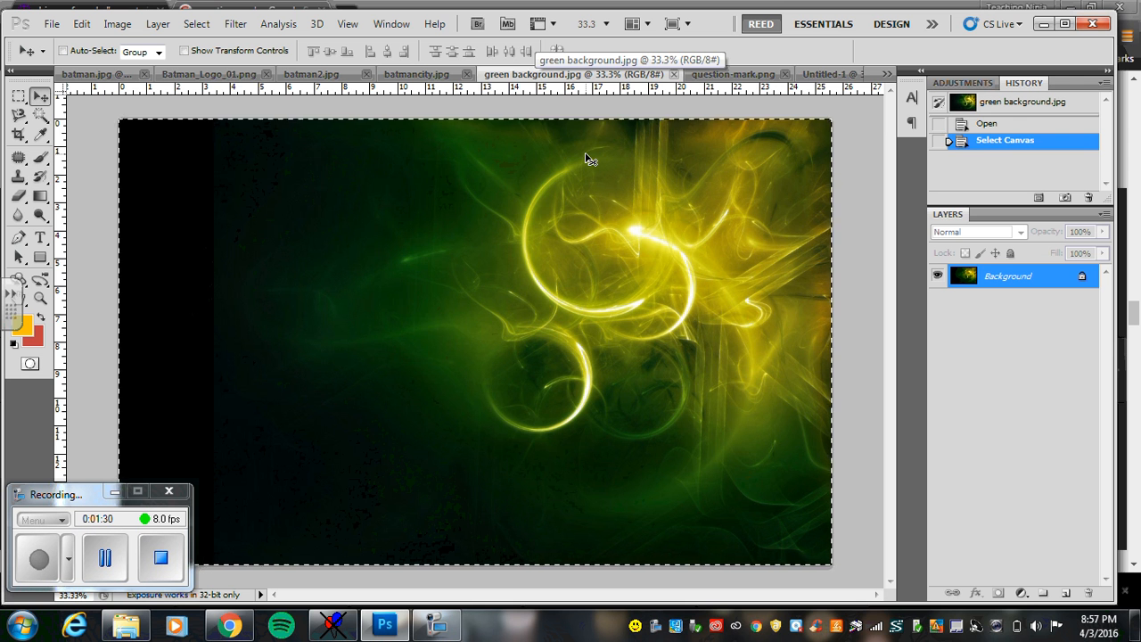
key(ctrl+c)
click(818, 75)
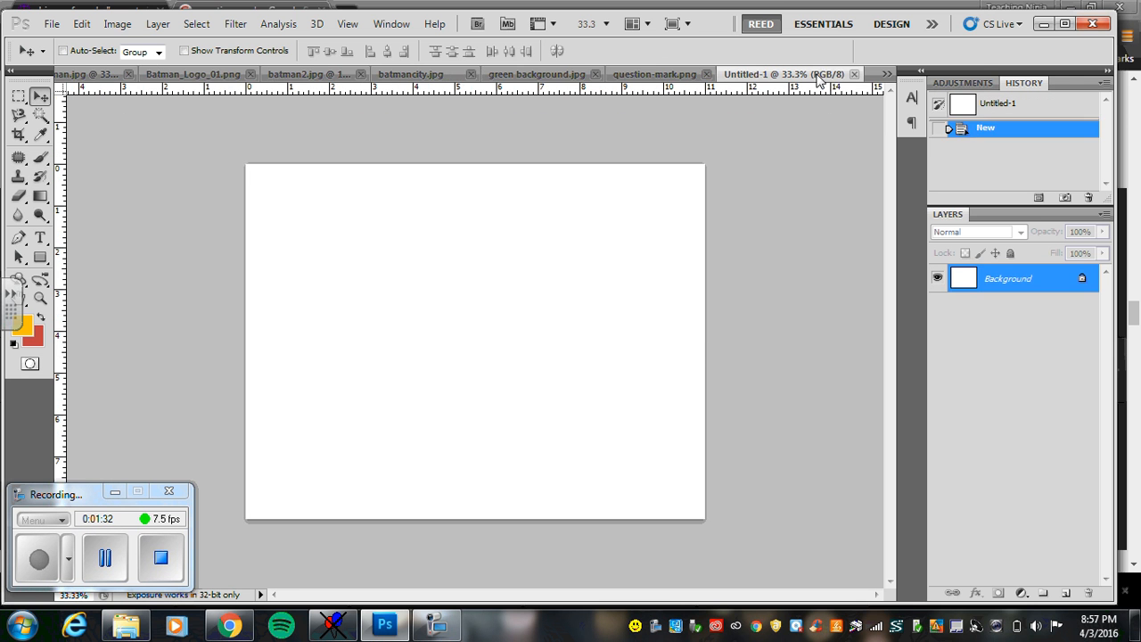
key(ctrl+v)
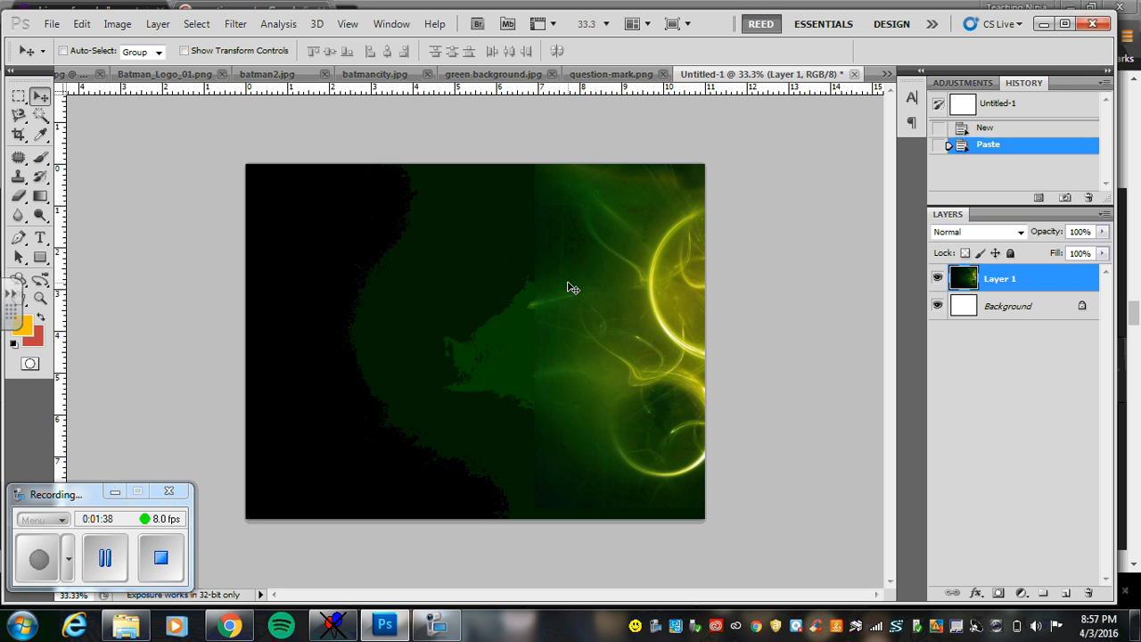
drag(607, 308, 448, 271)
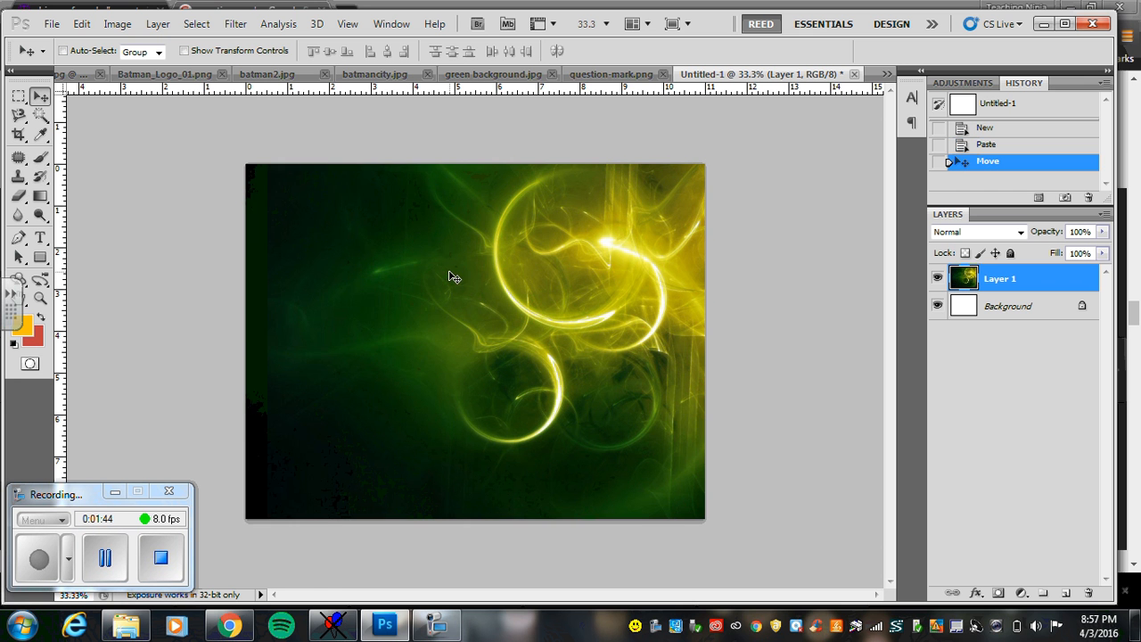
Free-transform the green background layer to about 78% width and 85% height, positioning it to cover the whole canvas.
click(87, 30)
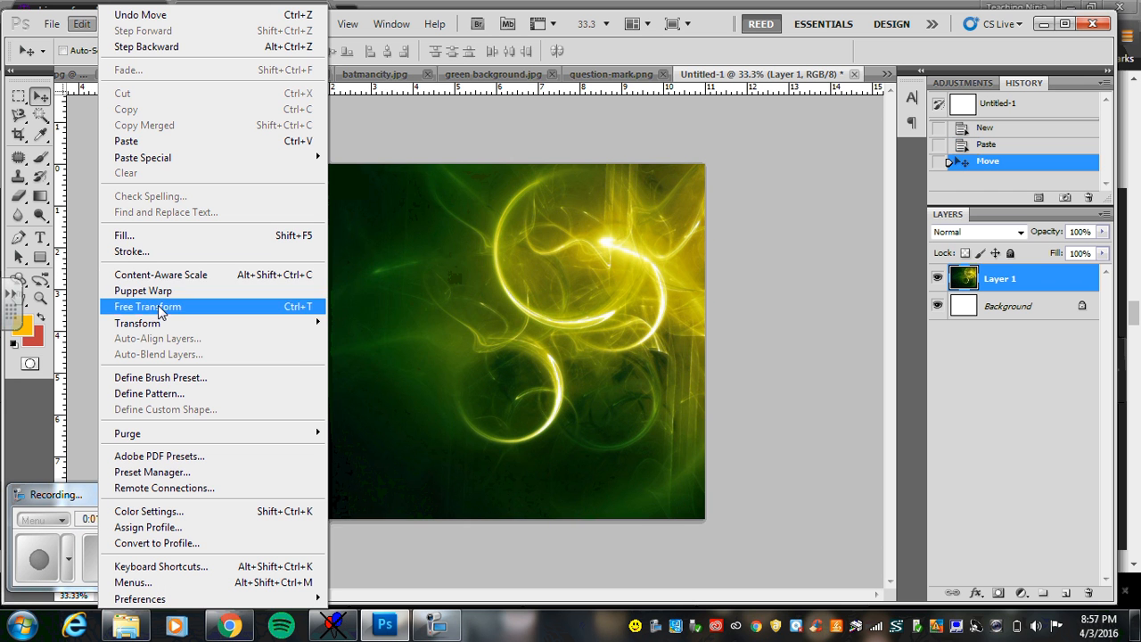
mouse_move(165, 328)
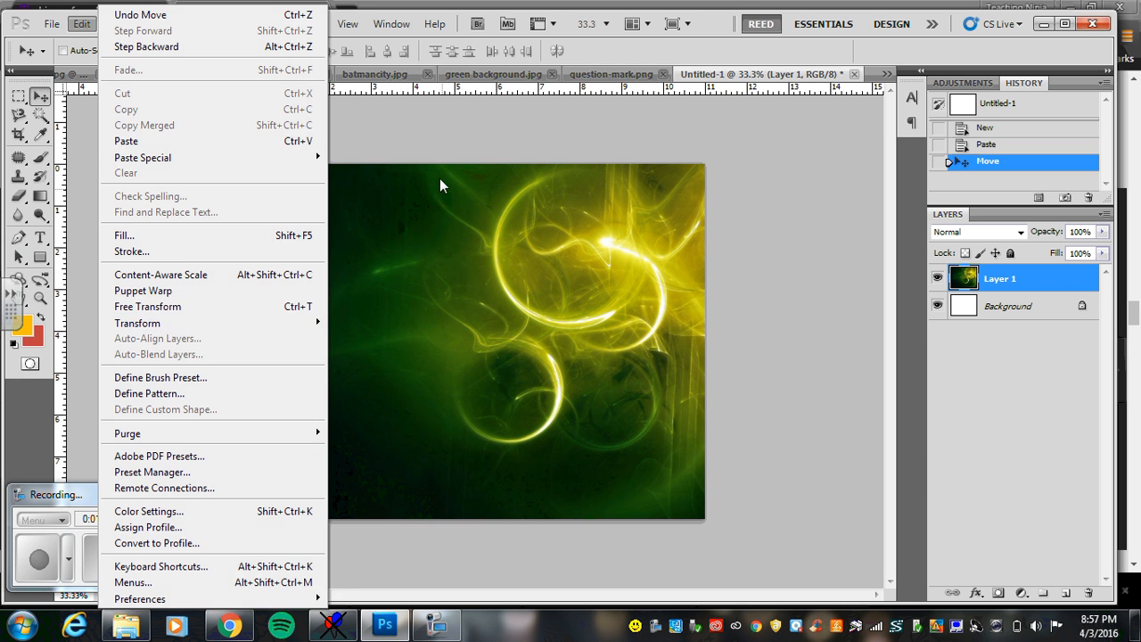
click(434, 145)
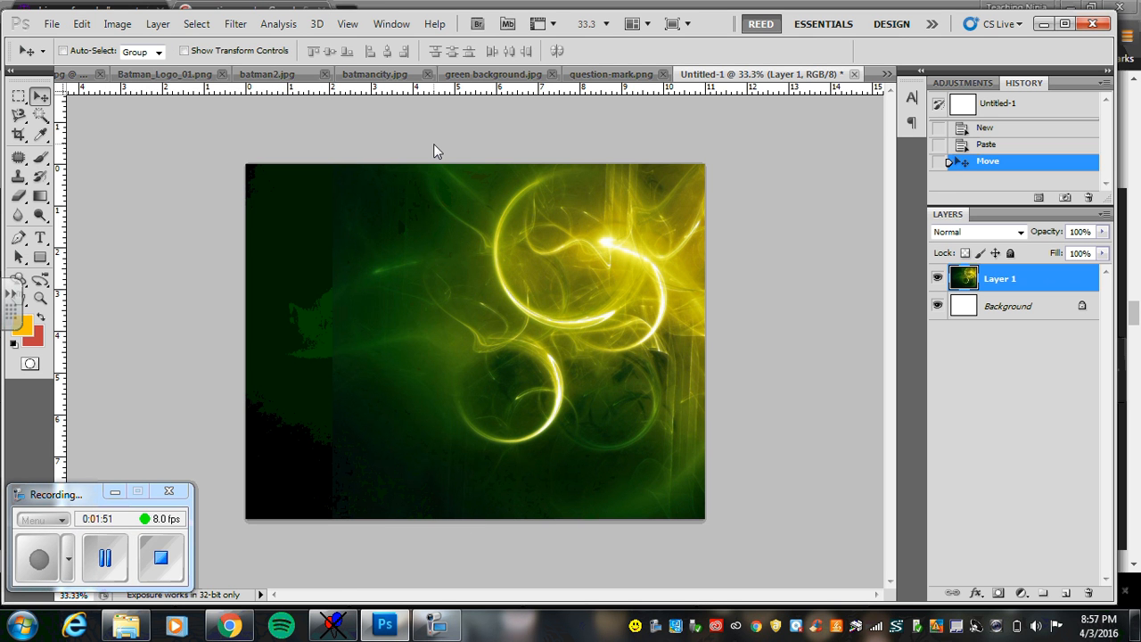
key(ctrl+t)
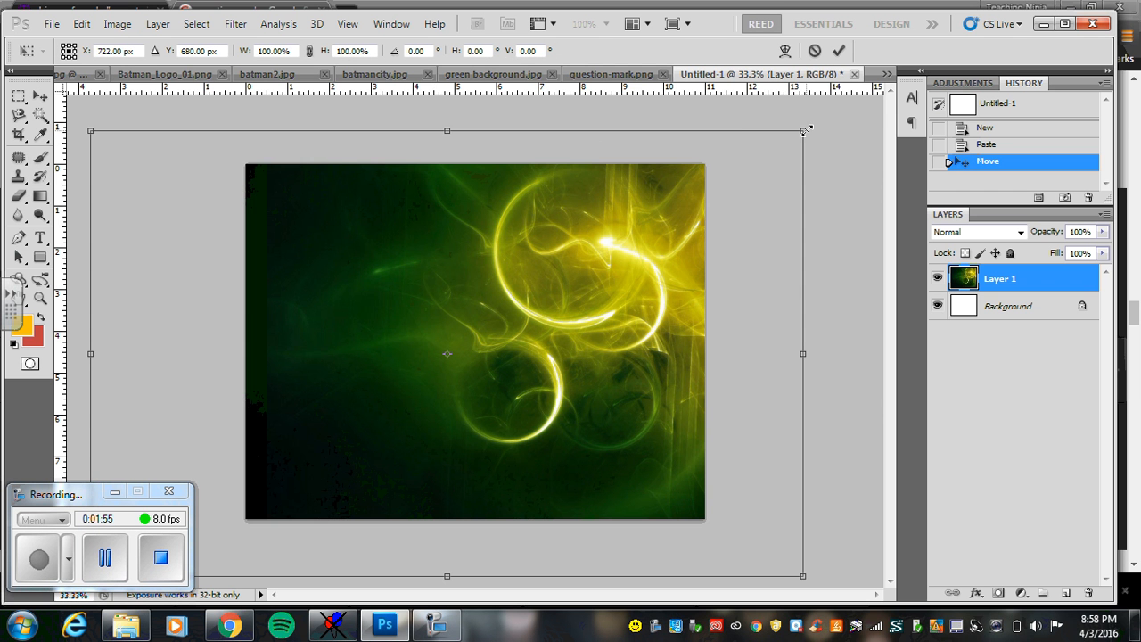
drag(805, 130, 660, 251)
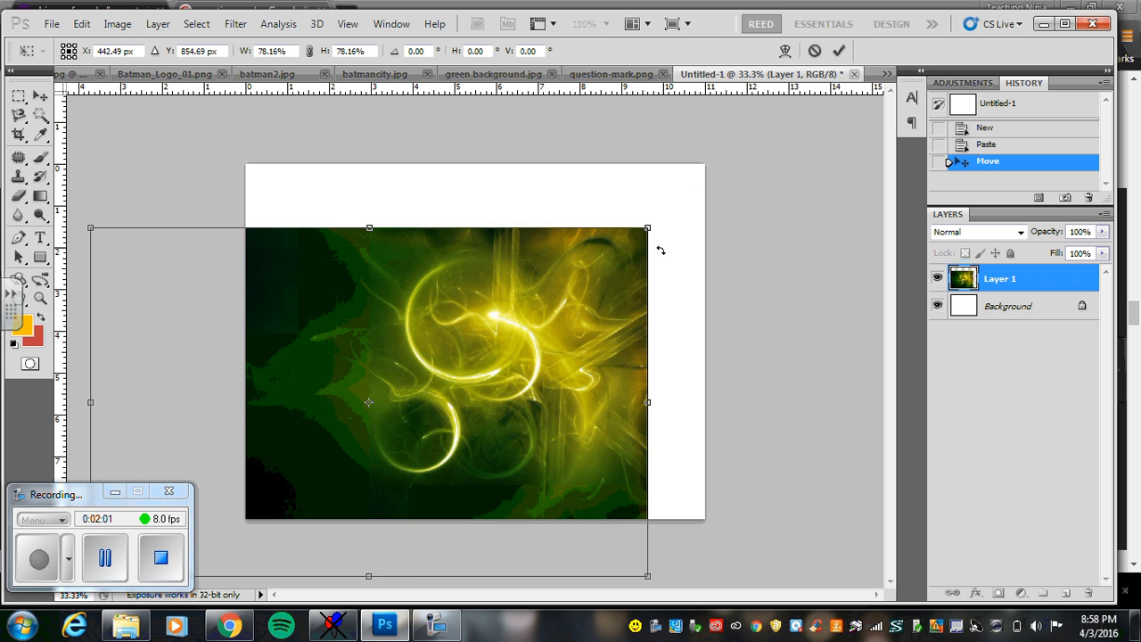
drag(585, 284, 698, 215)
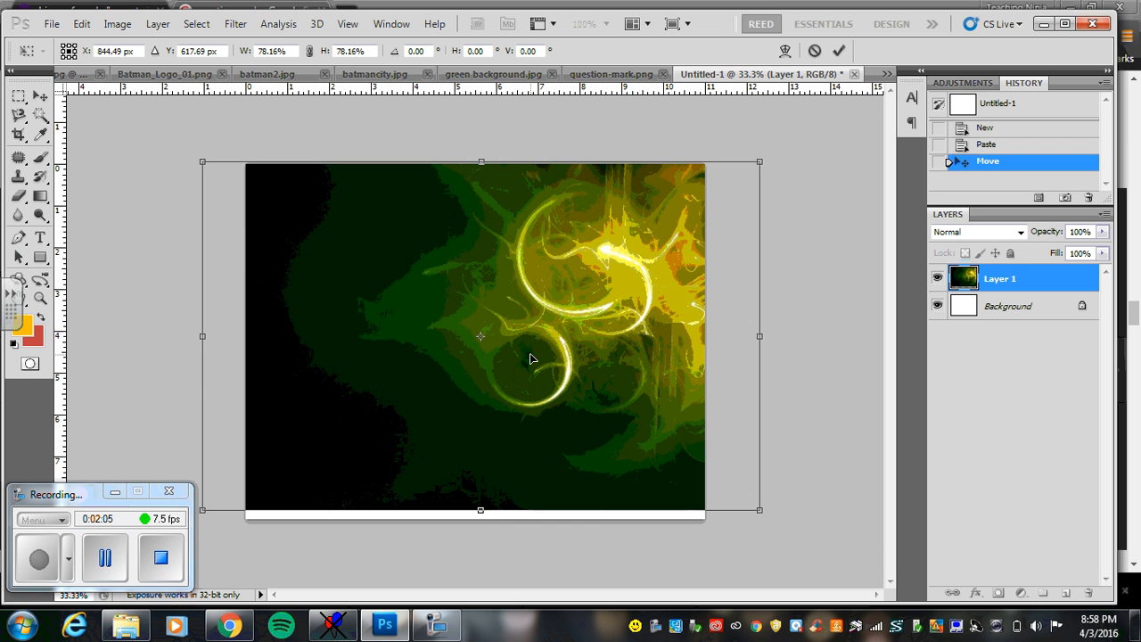
drag(480, 513, 471, 542)
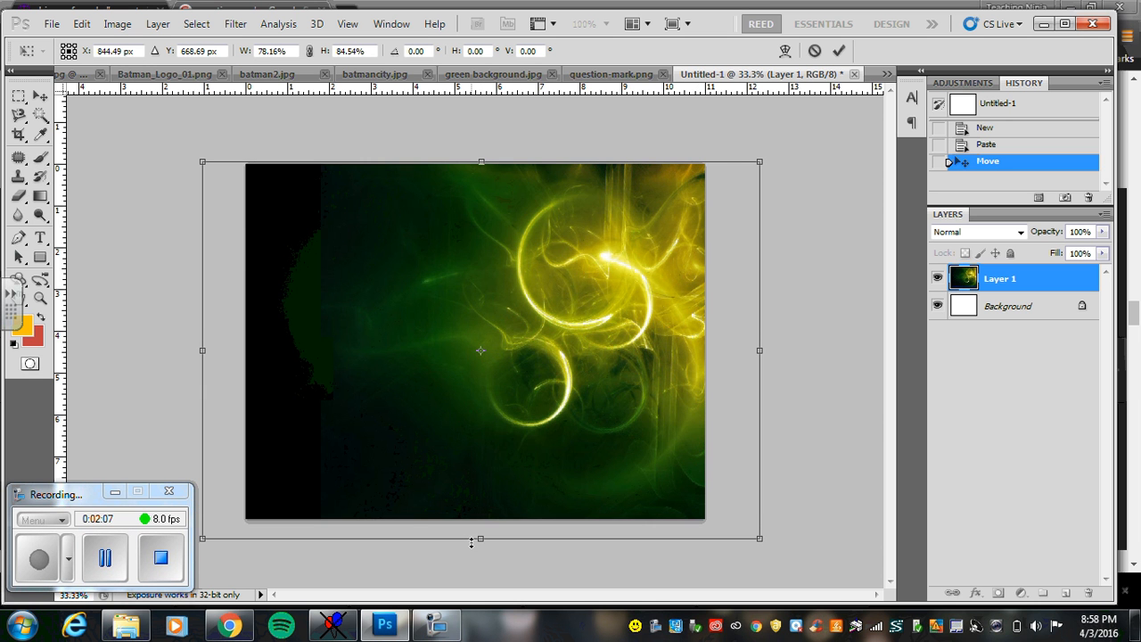
drag(498, 446, 477, 446)
key(Return)
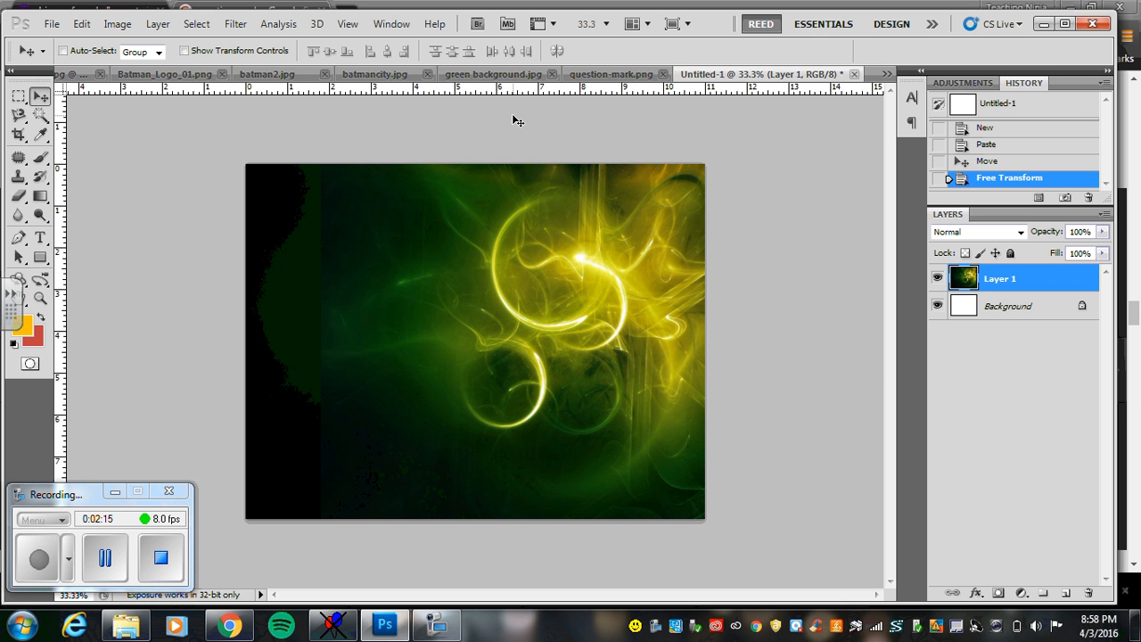
Copy the entire batmancity.jpg image and paste it into Untitled-1 above the green background.
click(383, 74)
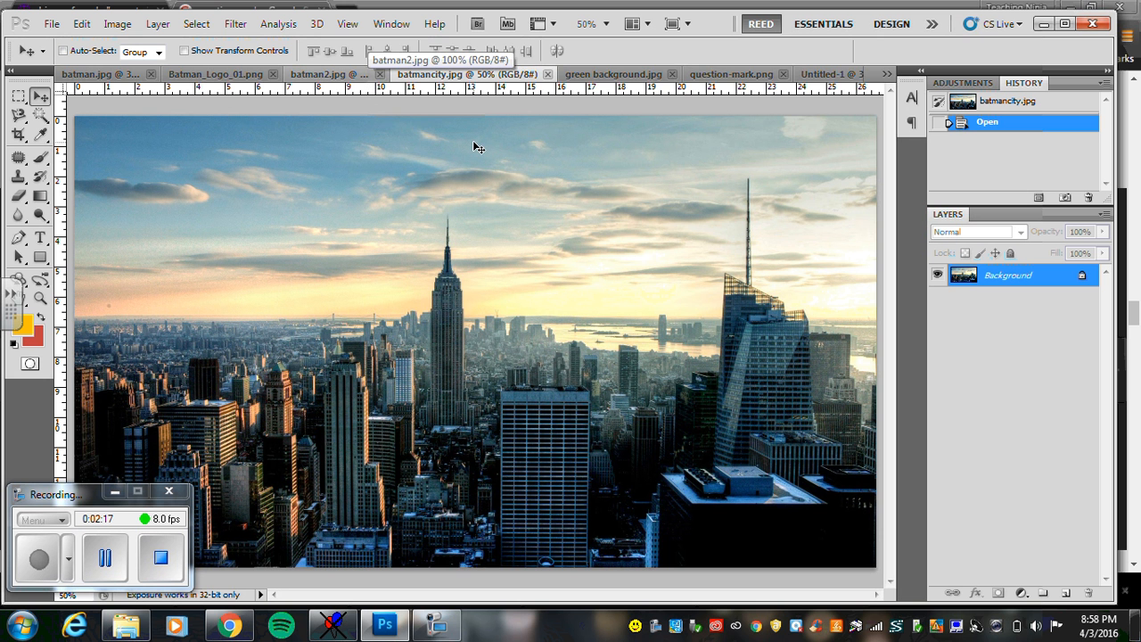
key(ctrl+a)
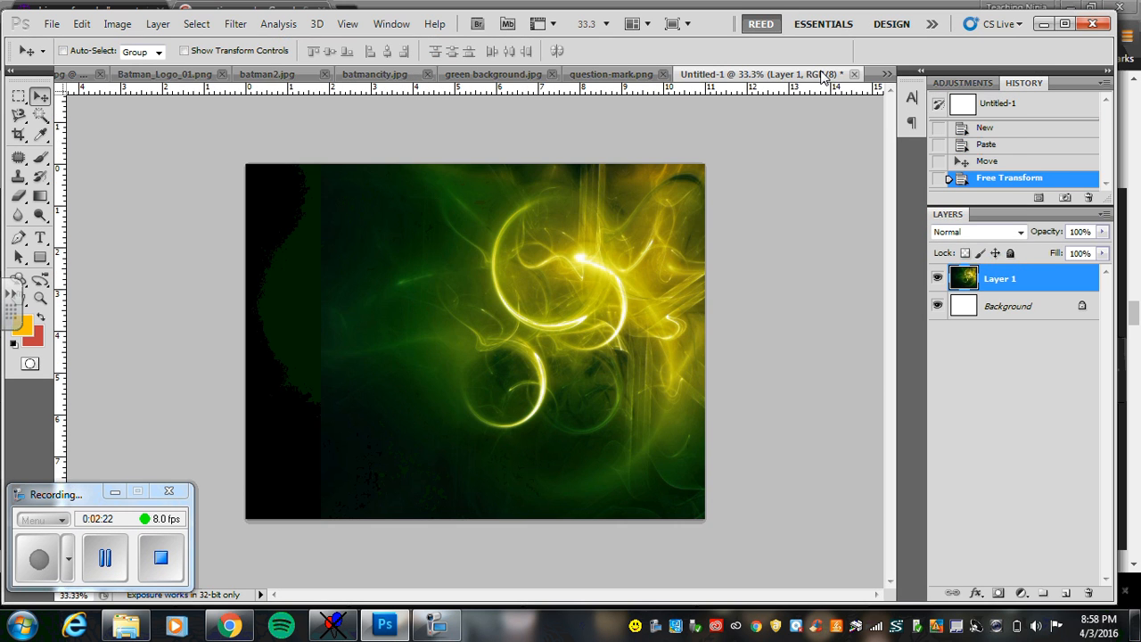
click(822, 75)
key(ctrl+v)
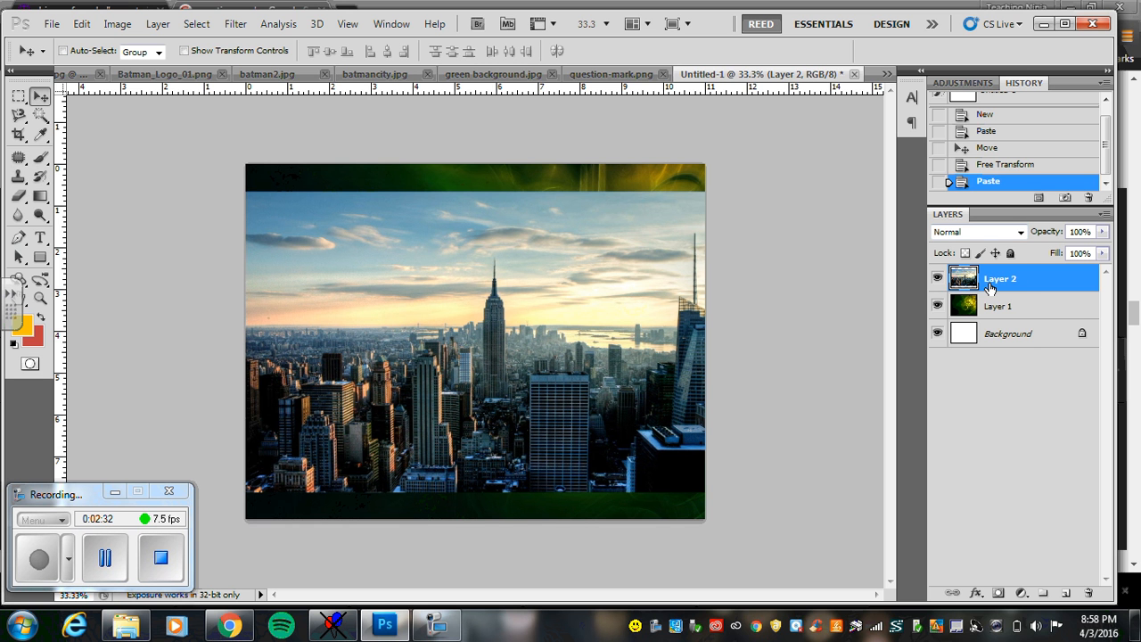
Cycle through the blend modes on the pasted city layer and set it to Soft Light.
click(980, 233)
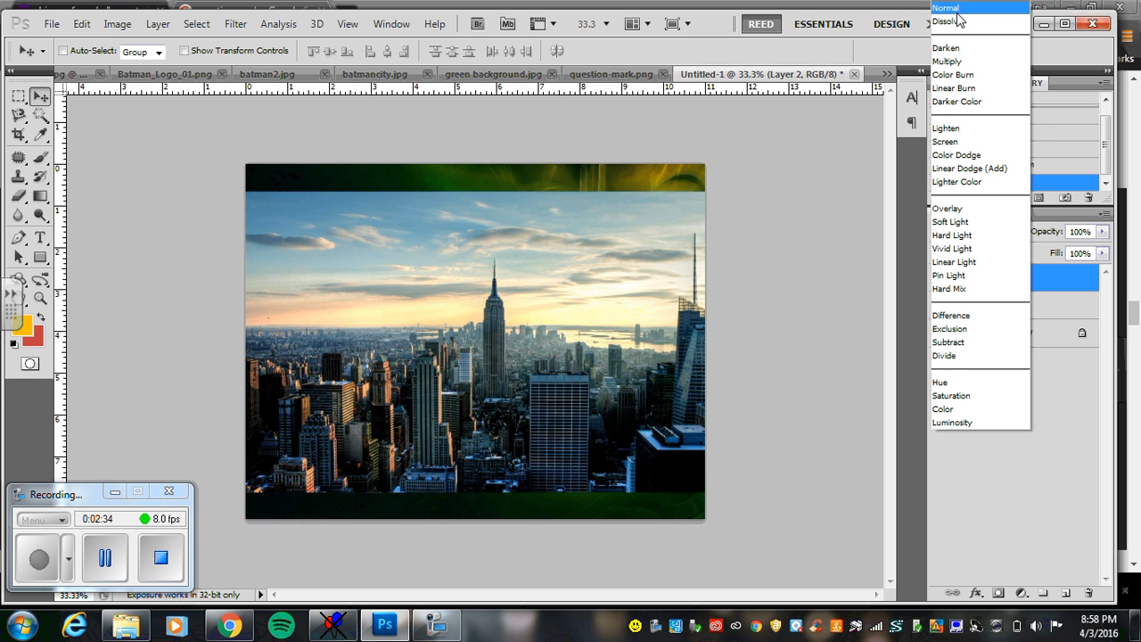
click(961, 23)
key(Down)
key(Down)
key(Down)
key(Down)
key(Down)
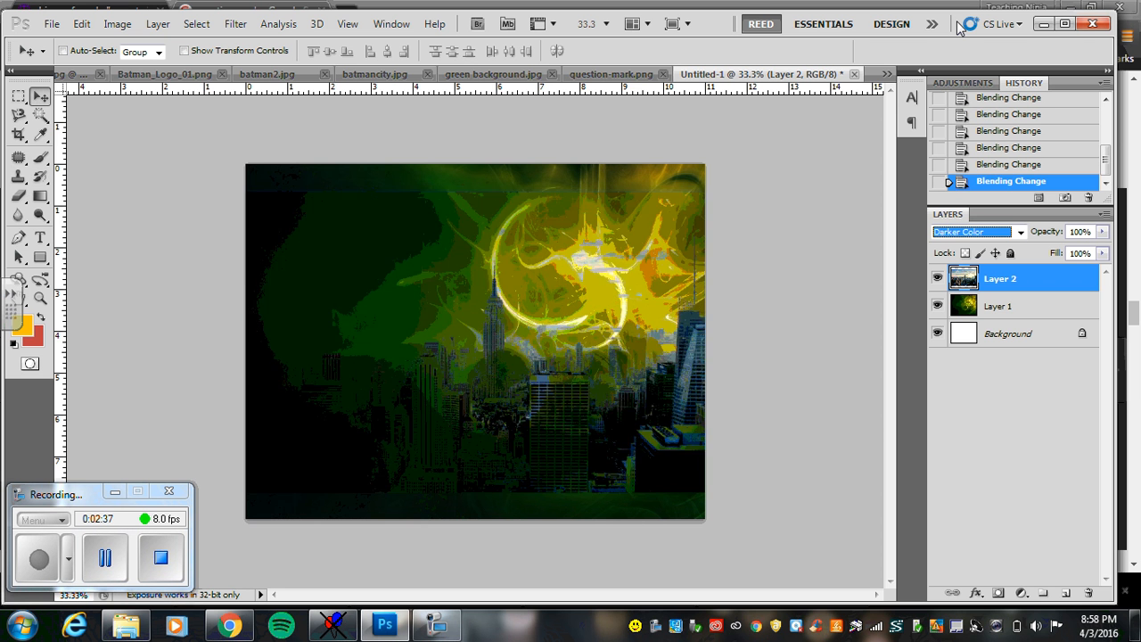
key(Down)
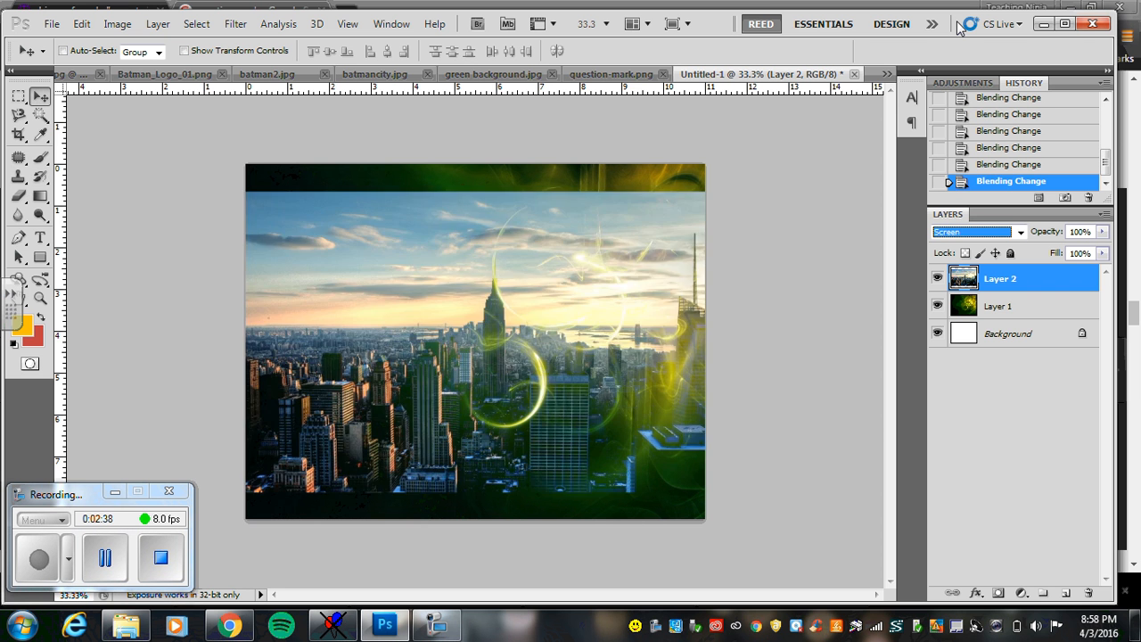
key(Down)
key(Down)
key(Up)
key(Down)
key(Up)
key(Down)
key(Down)
key(Down)
key(Down)
key(Down)
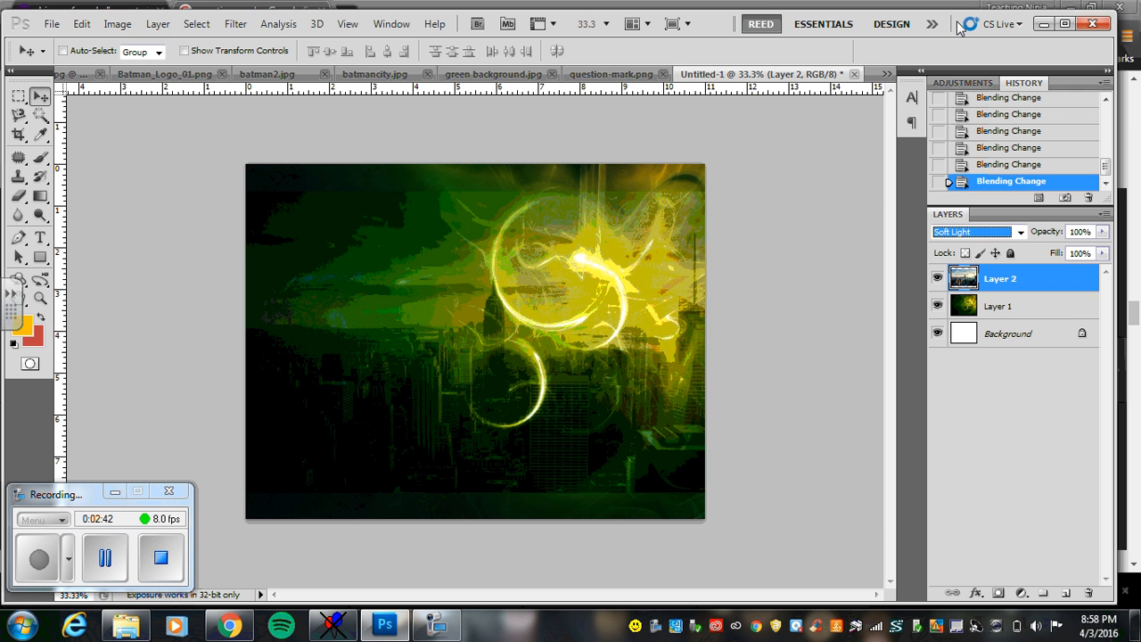
key(Up)
key(Down)
key(Down)
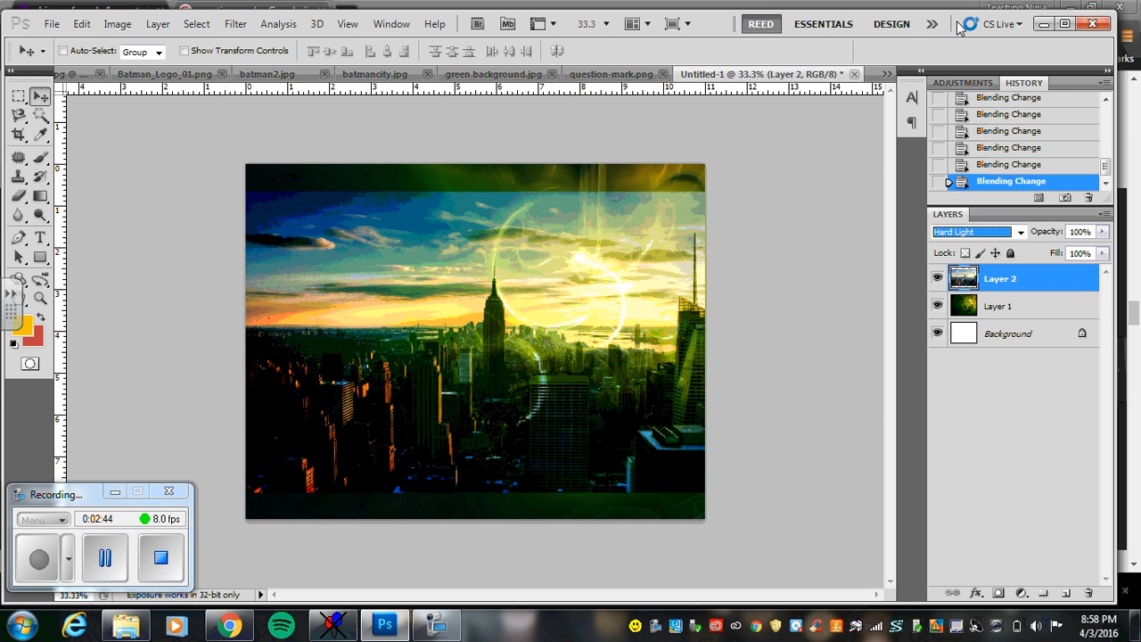
key(Up)
key(Down)
key(Down)
key(Down)
key(Down)
key(Down)
key(Down)
key(Down)
key(Down)
key(Down)
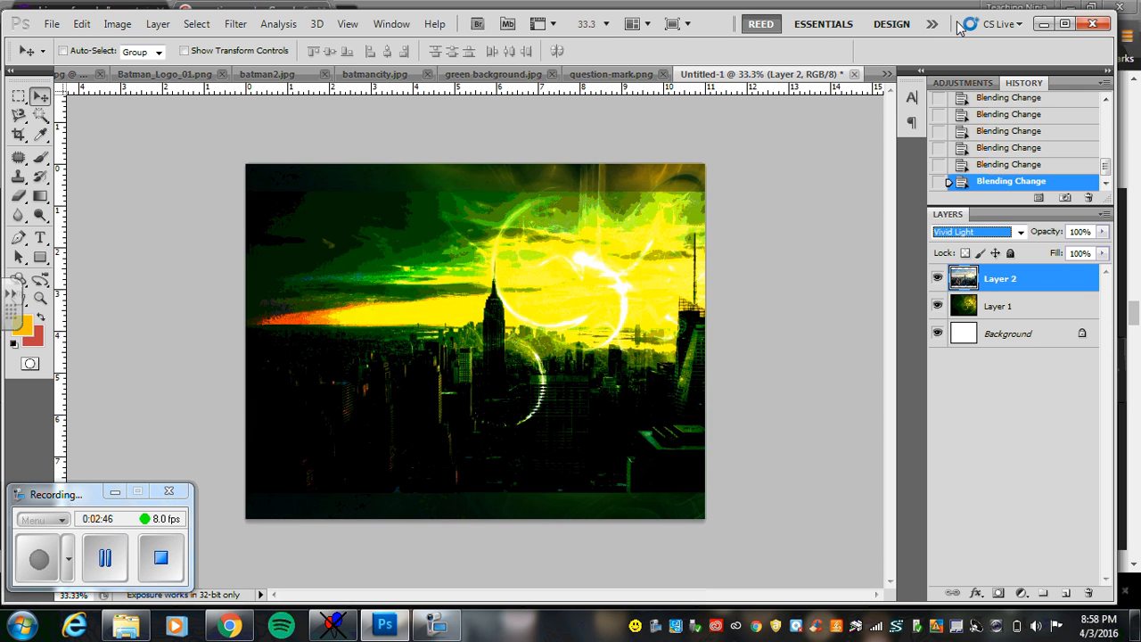
key(Down)
key(Down)
key(Down)
key(Down)
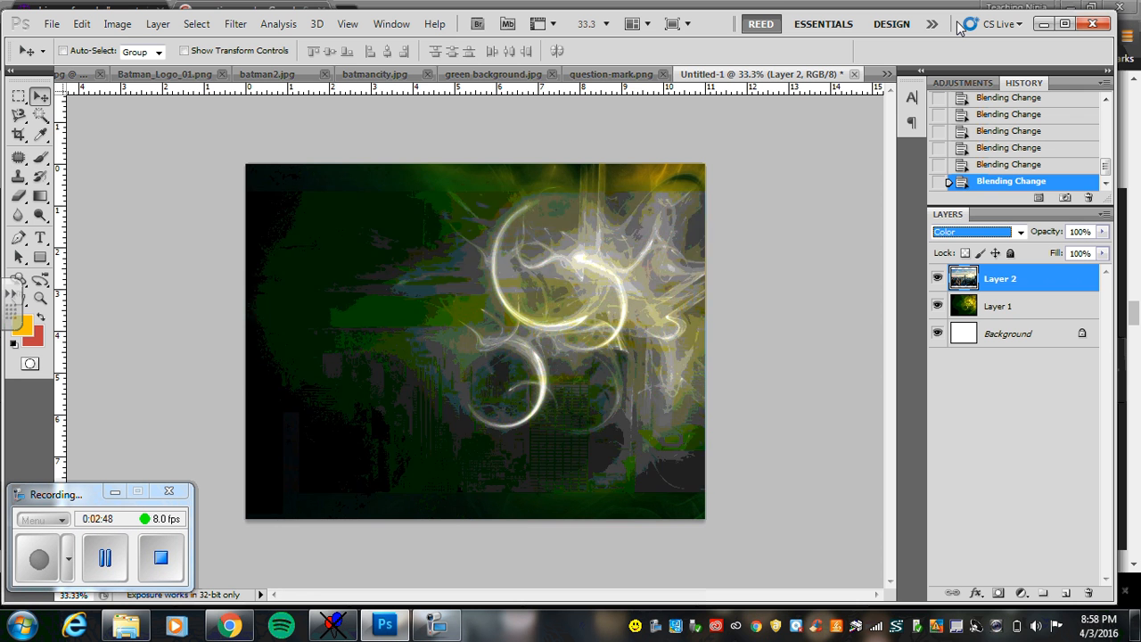
key(Up)
key(Up)
key(Up)
key(Up)
key(Up)
key(Up)
key(Up)
key(Up)
key(Up)
key(Up)
key(Up)
key(Up)
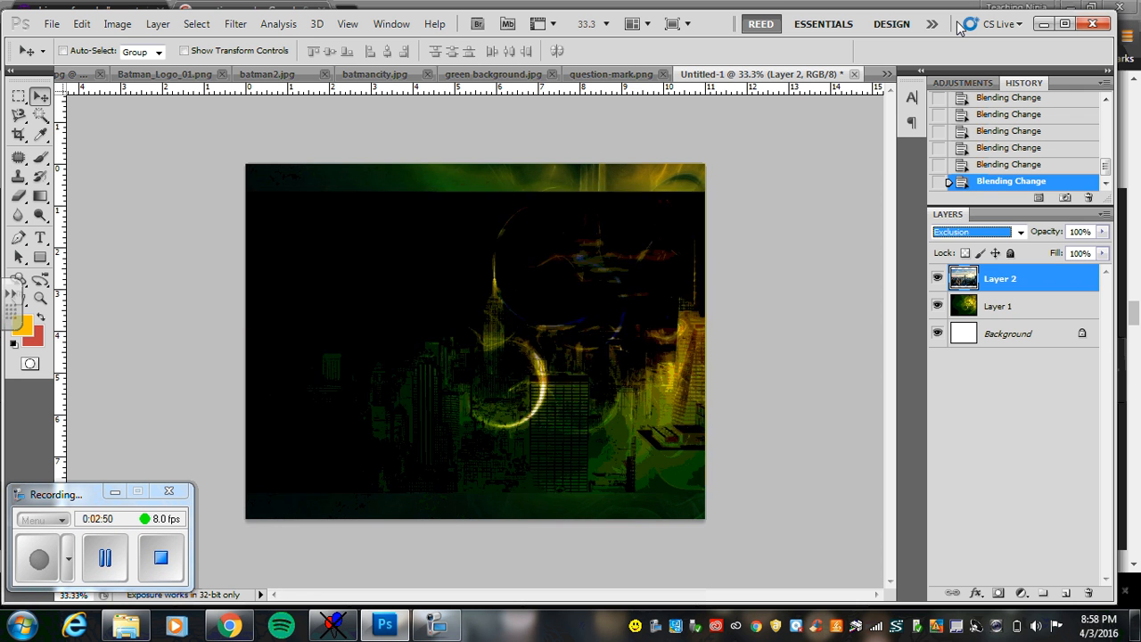
key(Up)
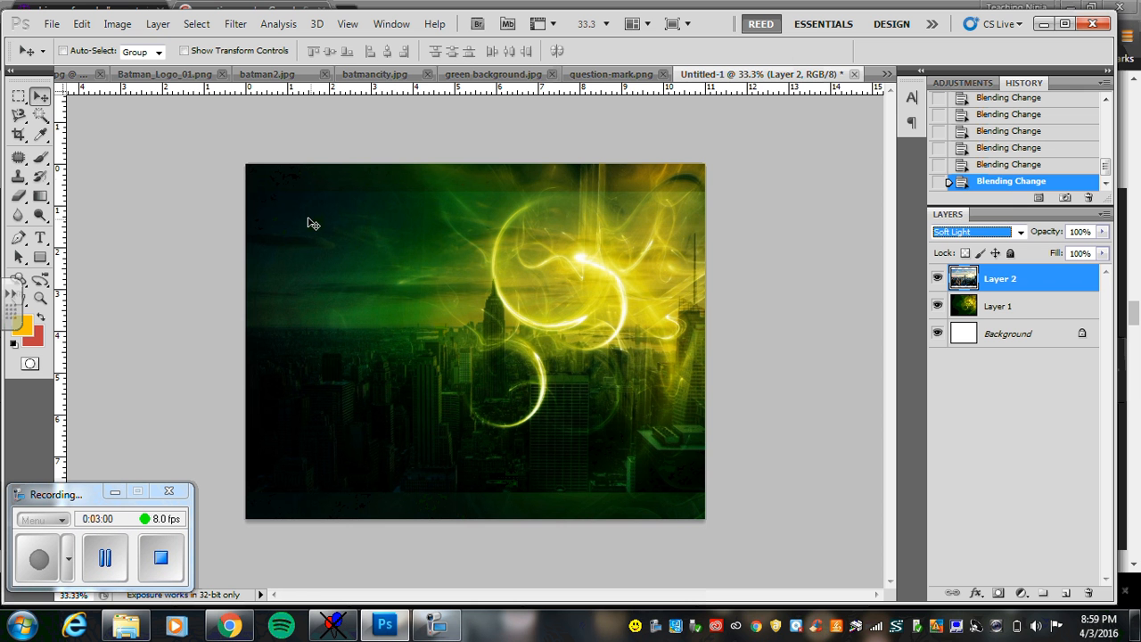
Shift the city layer down and left until it reaches the canvas's bottom edge, compare it hidden and shown, and add a layer mask.
drag(461, 293, 399, 314)
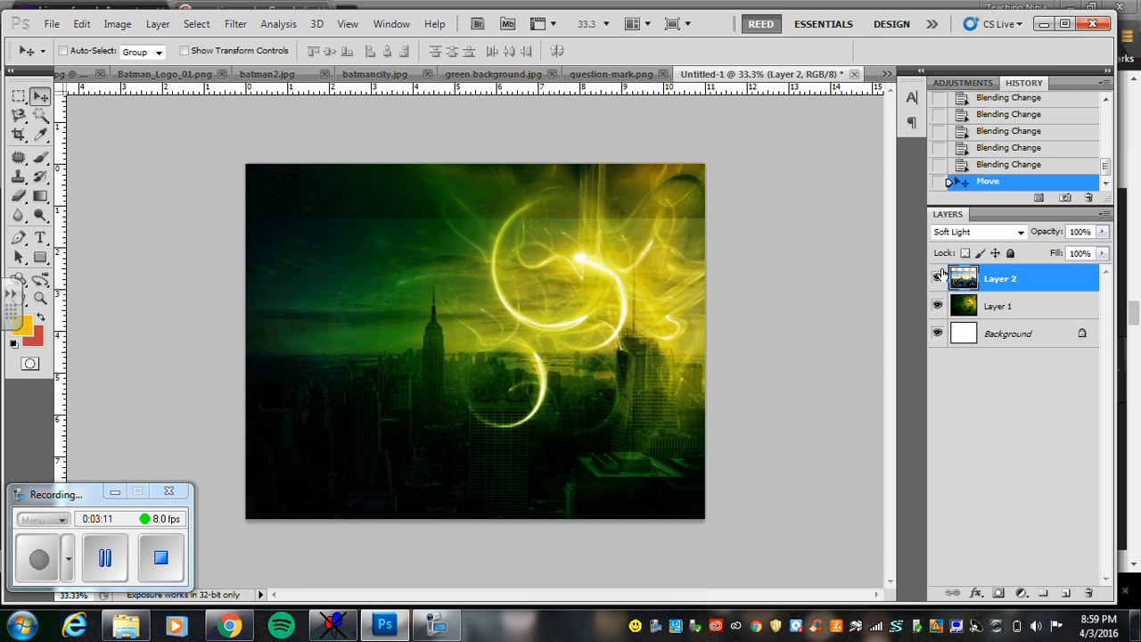
click(938, 277)
click(938, 278)
click(998, 593)
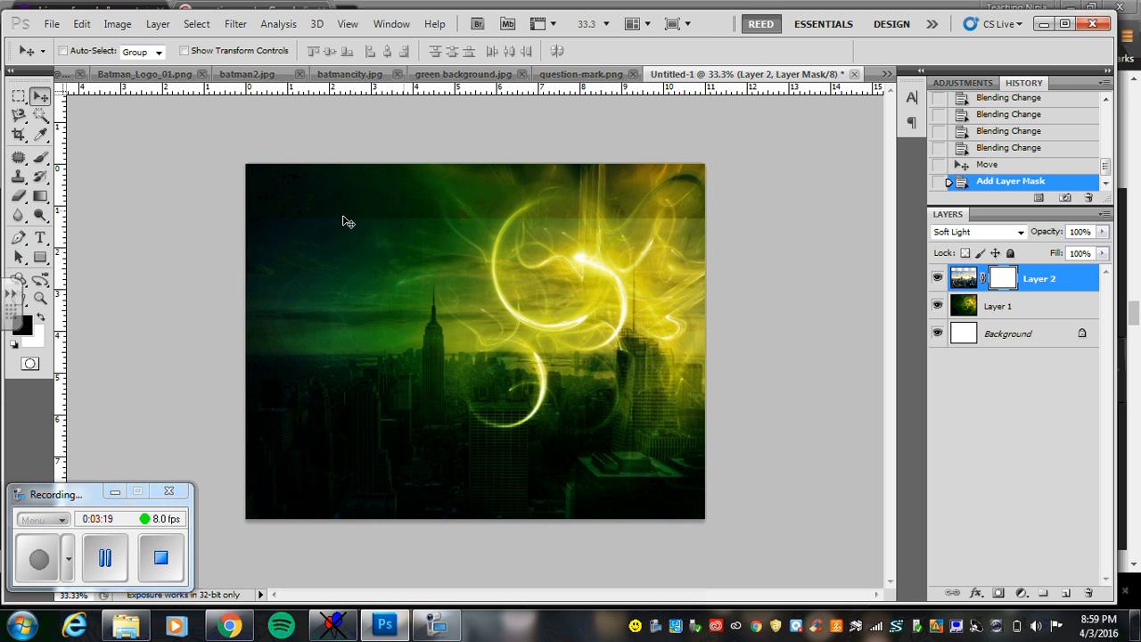
Paint black on the city layer's mask with a 100 px brush over the upper-left sky.
click(40, 158)
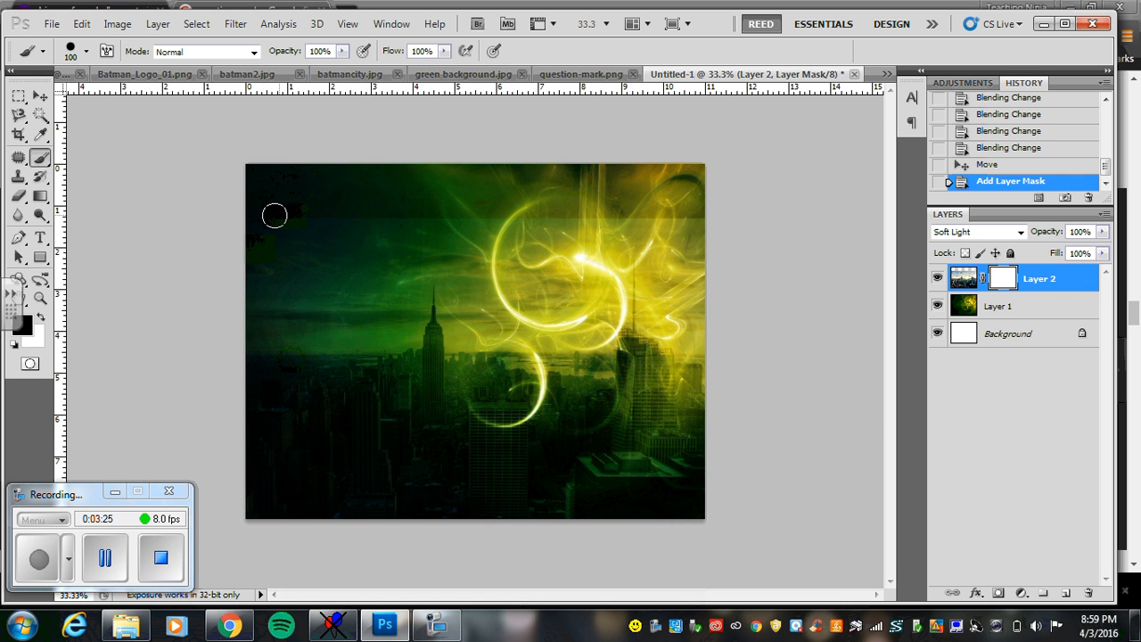
mouse_move(275, 216)
mouse_down()
mouse_move(329, 215)
mouse_move(316, 220)
mouse_move(374, 236)
mouse_move(356, 246)
mouse_move(362, 274)
mouse_move(383, 256)
mouse_move(377, 231)
mouse_move(420, 224)
mouse_up()
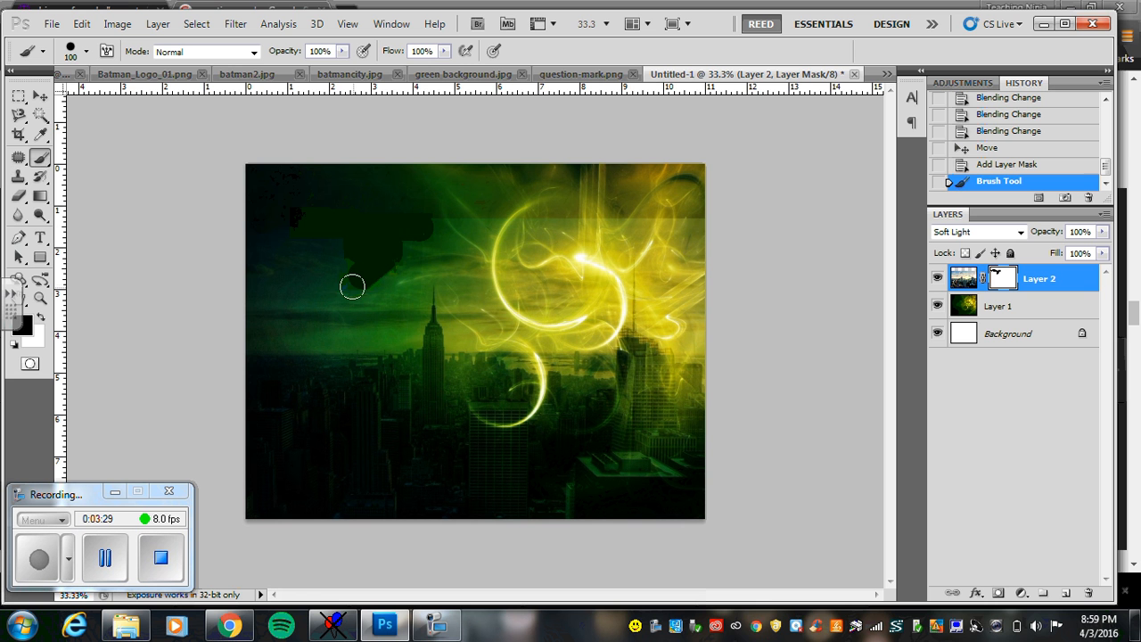
drag(353, 286, 338, 275)
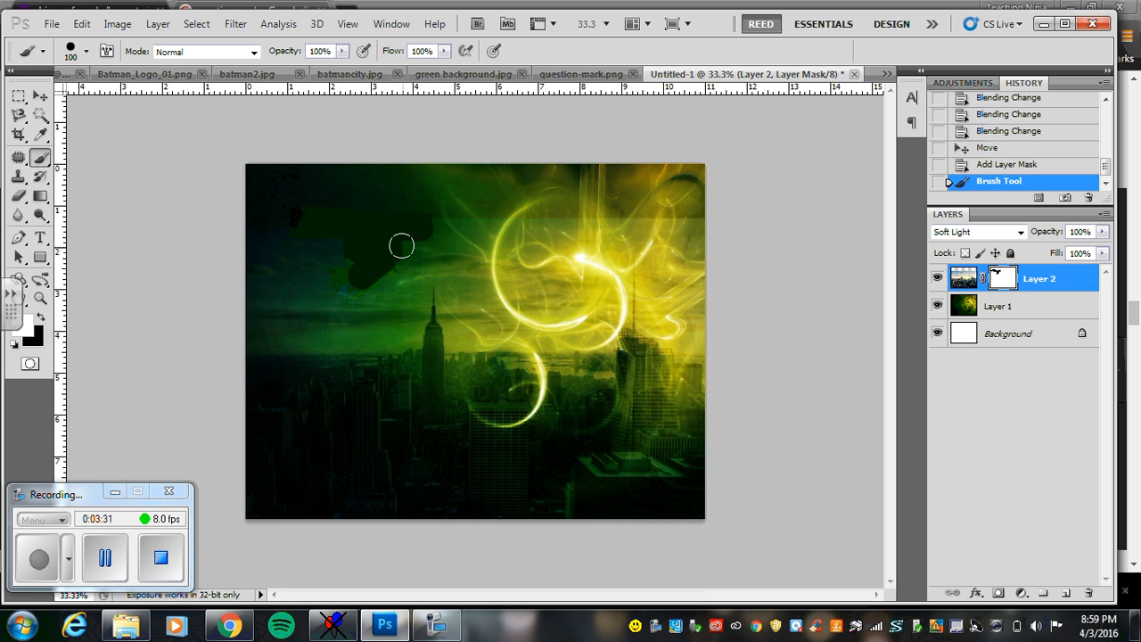
Restore the masked sky by painting white over it with the brush enlarged to 500 px.
key(bracketright)
key(bracketright)
key(bracketright)
key(bracketright)
mouse_move(386, 169)
mouse_down()
mouse_move(370, 259)
mouse_move(272, 183)
mouse_move(94, 215)
mouse_up()
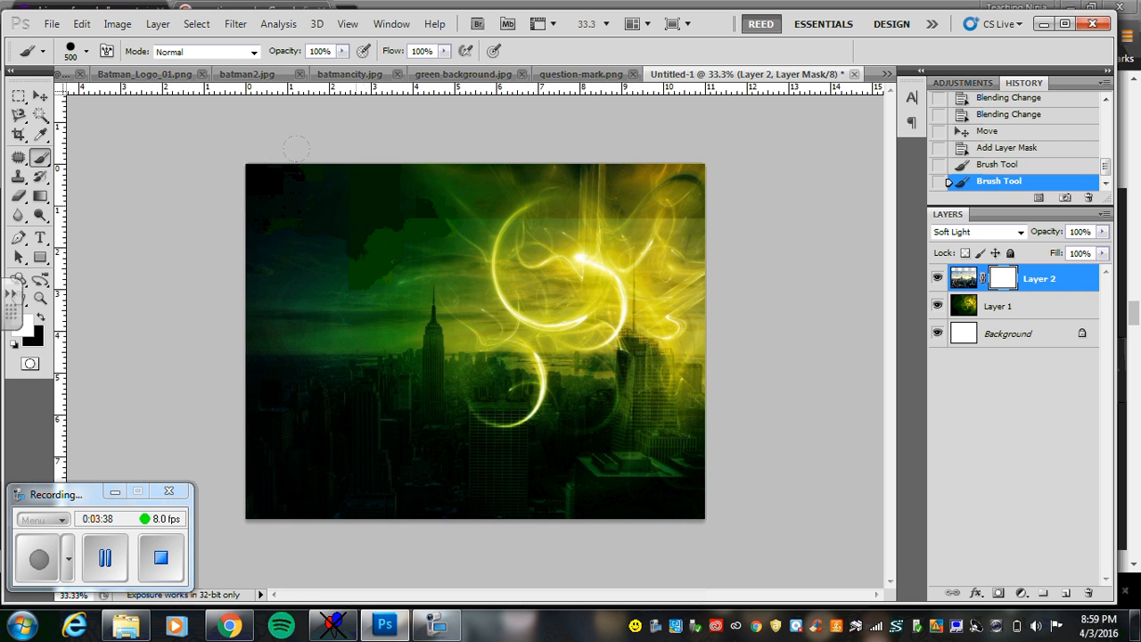
Try a white-to-black radial gradient over the sky on the city layer's mask, and undo it.
click(40, 197)
click(108, 194)
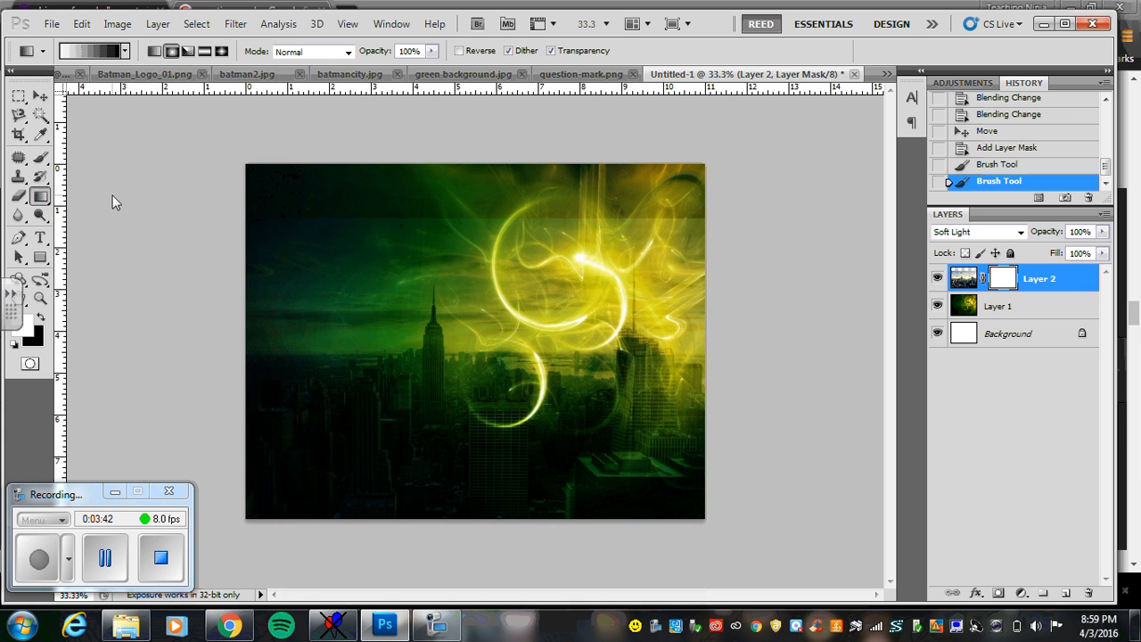
click(124, 55)
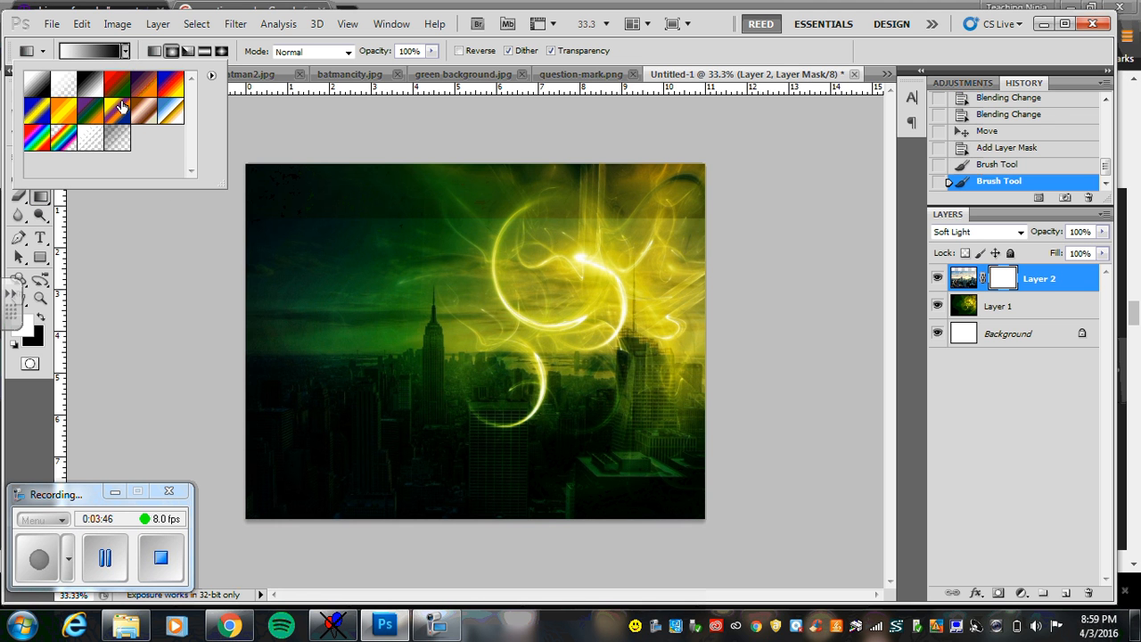
click(125, 55)
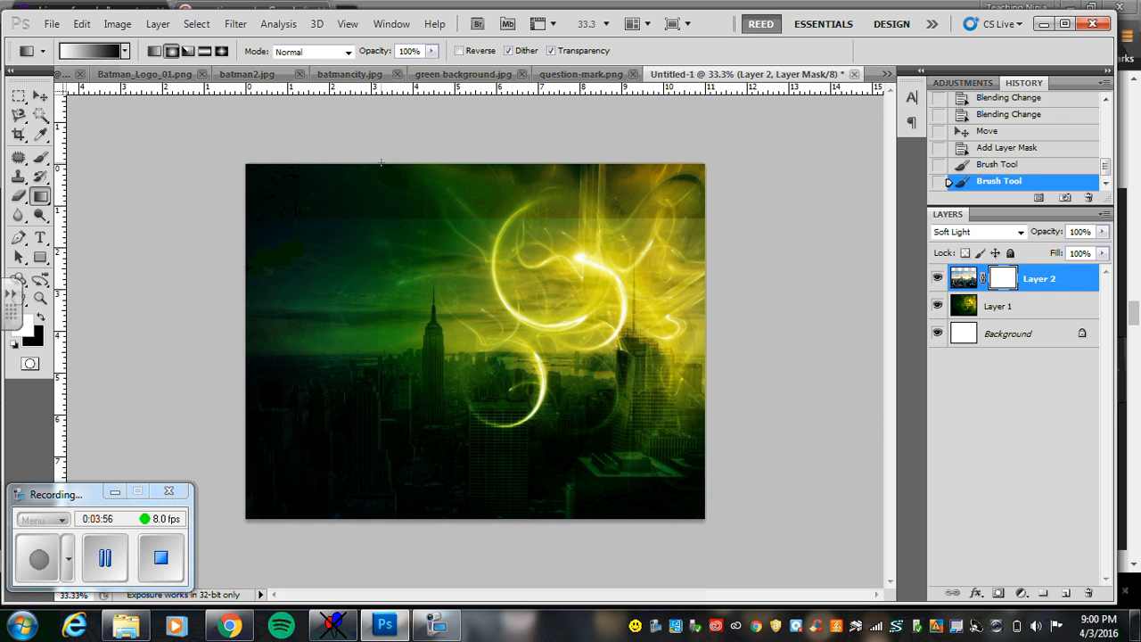
drag(381, 202, 385, 247)
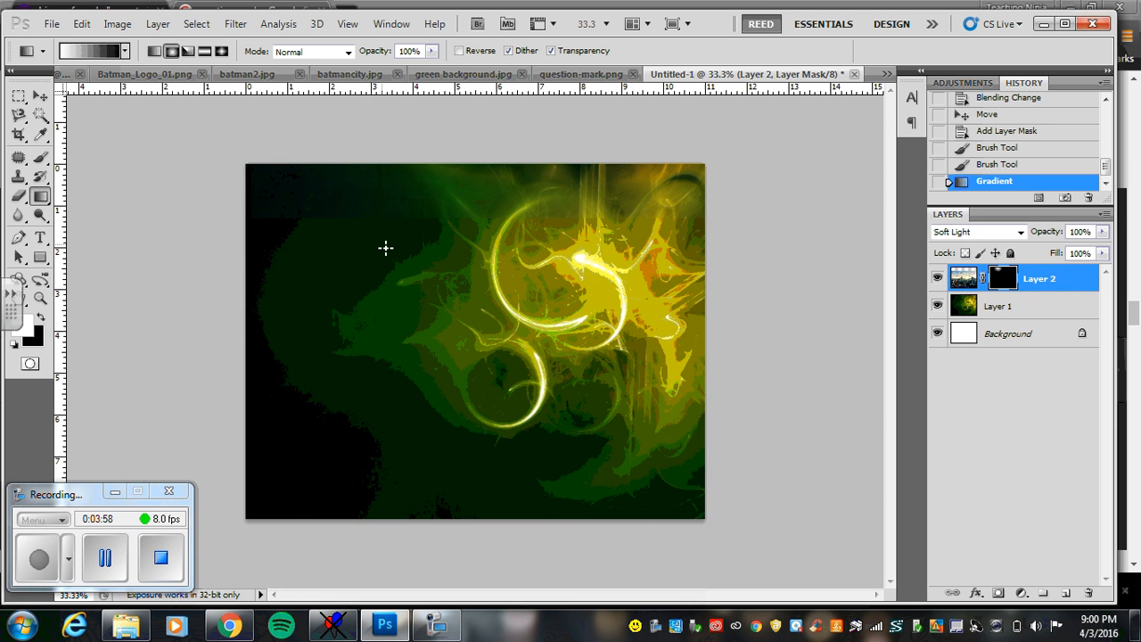
key(ctrl+z)
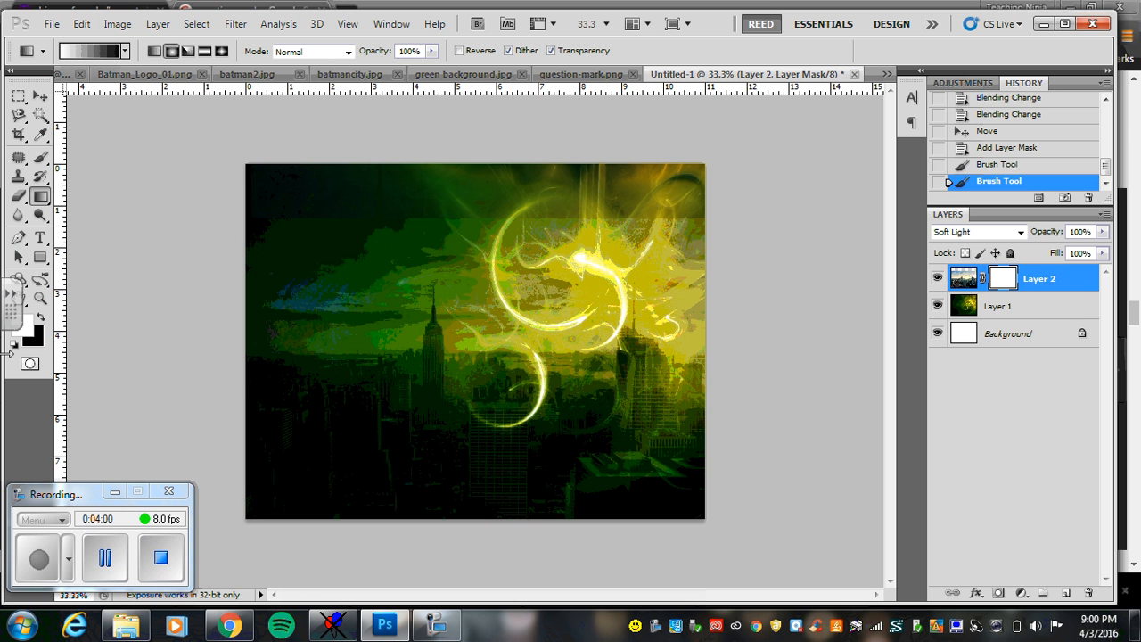
Try black-to-white radial gradients over the sky on the mask, set the gradient type to linear, and undo the radial gradients.
click(40, 317)
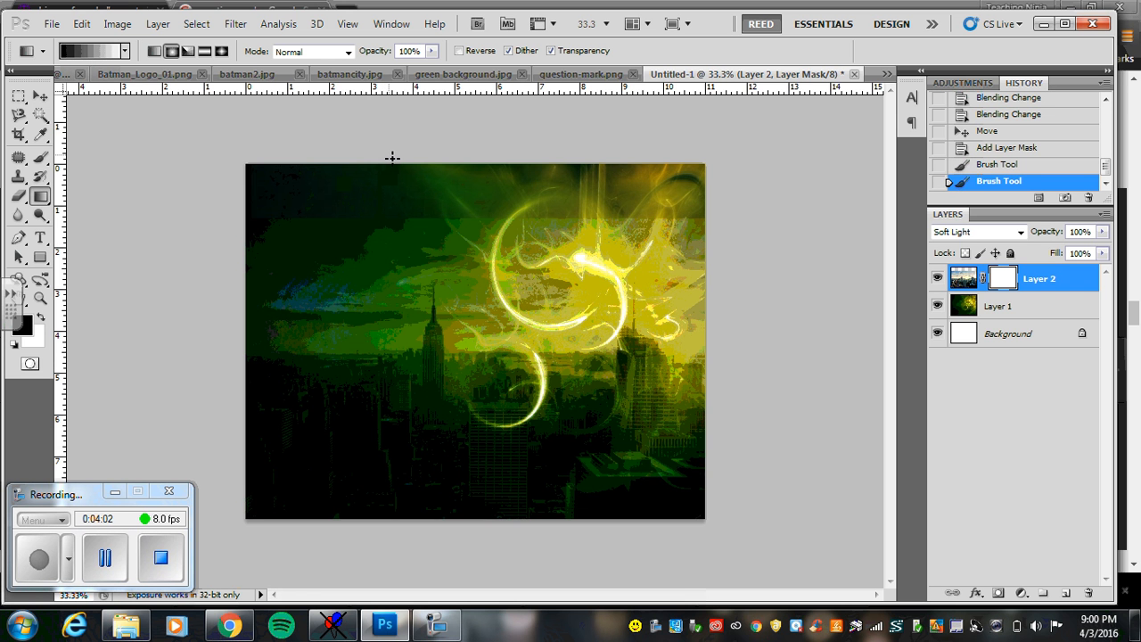
drag(384, 239, 386, 241)
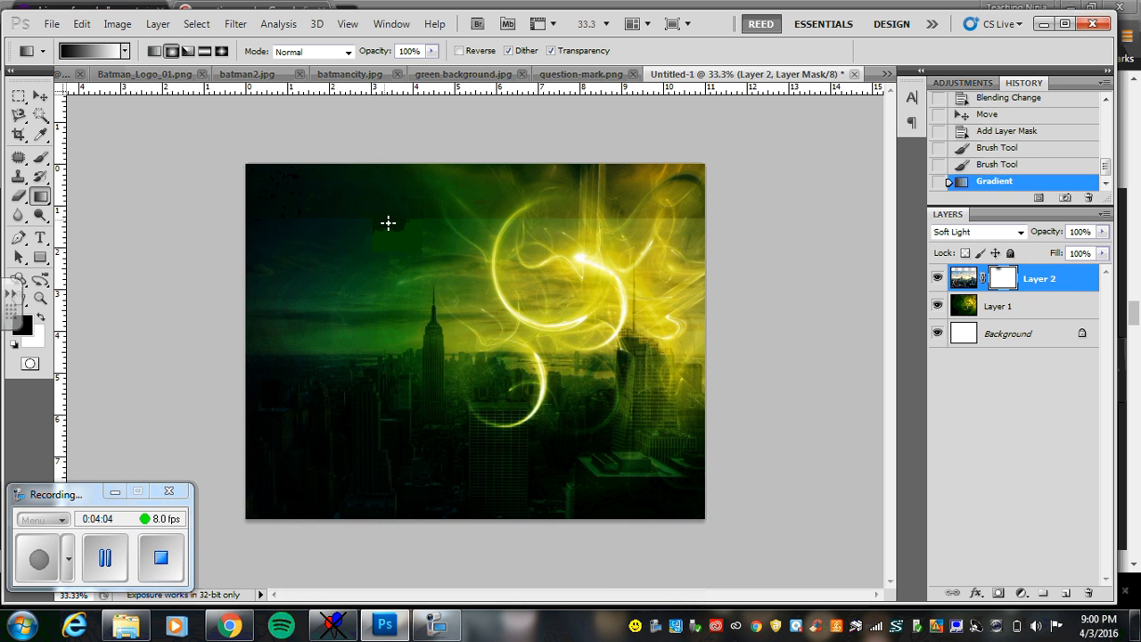
drag(381, 202, 378, 296)
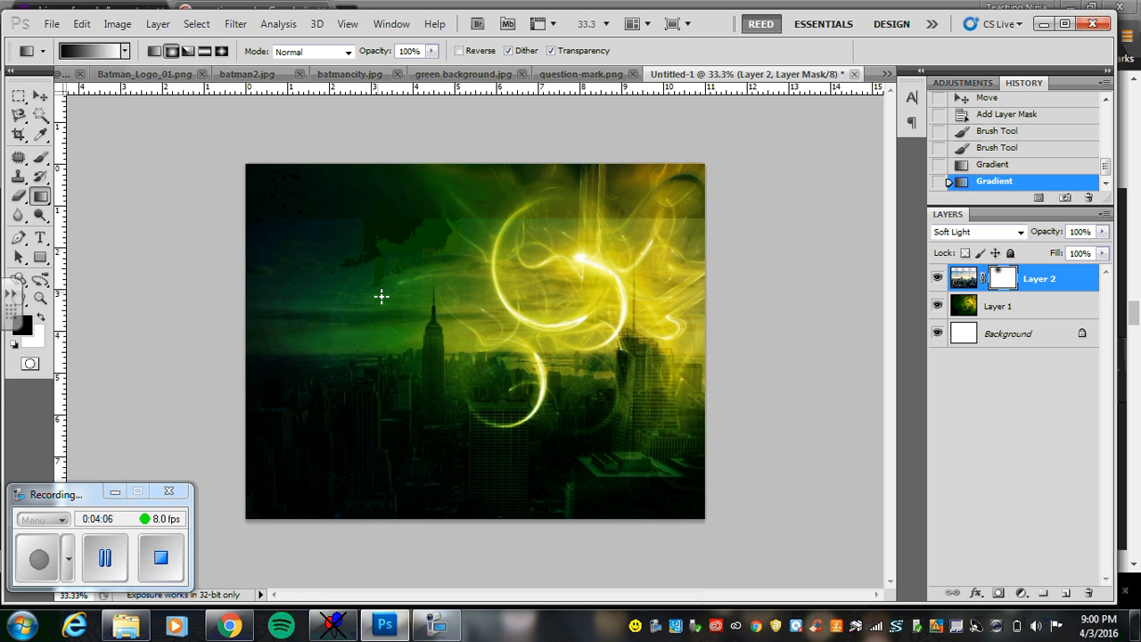
click(155, 51)
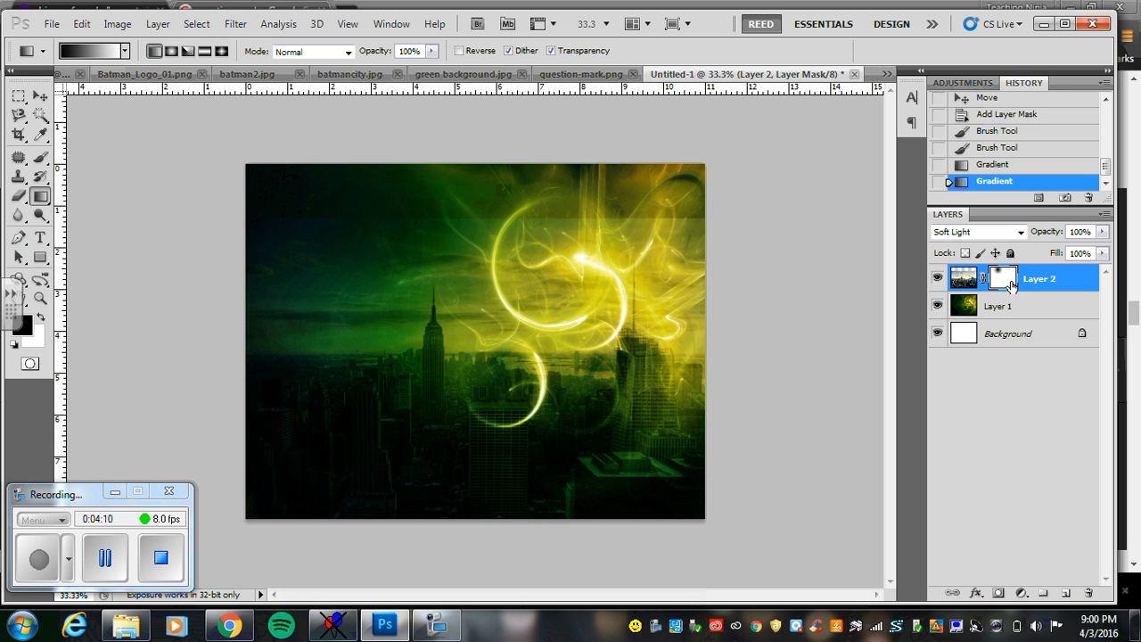
key(ctrl+z)
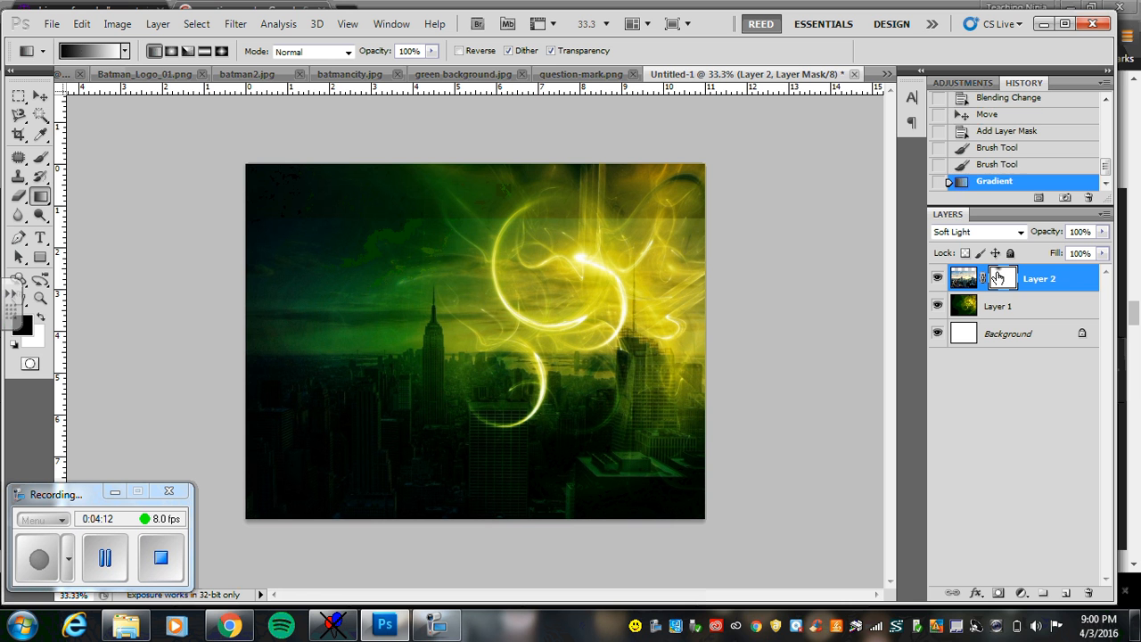
key(ctrl+alt+z)
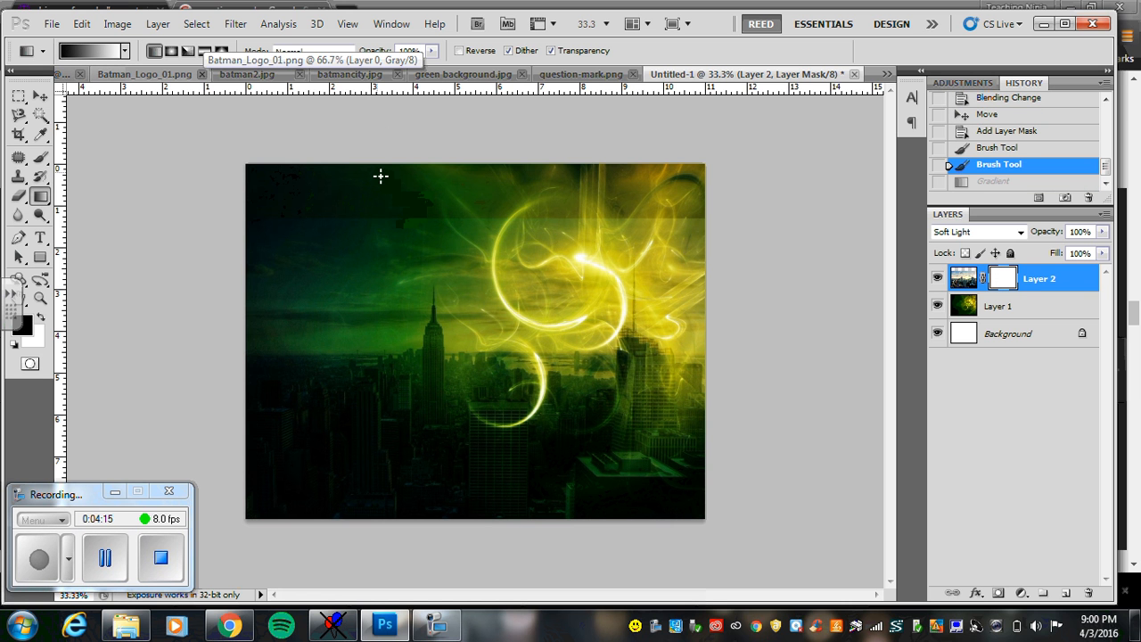
Try vertical linear black-to-white gradients across the sky on the city layer's mask, and undo them.
drag(380, 184, 382, 304)
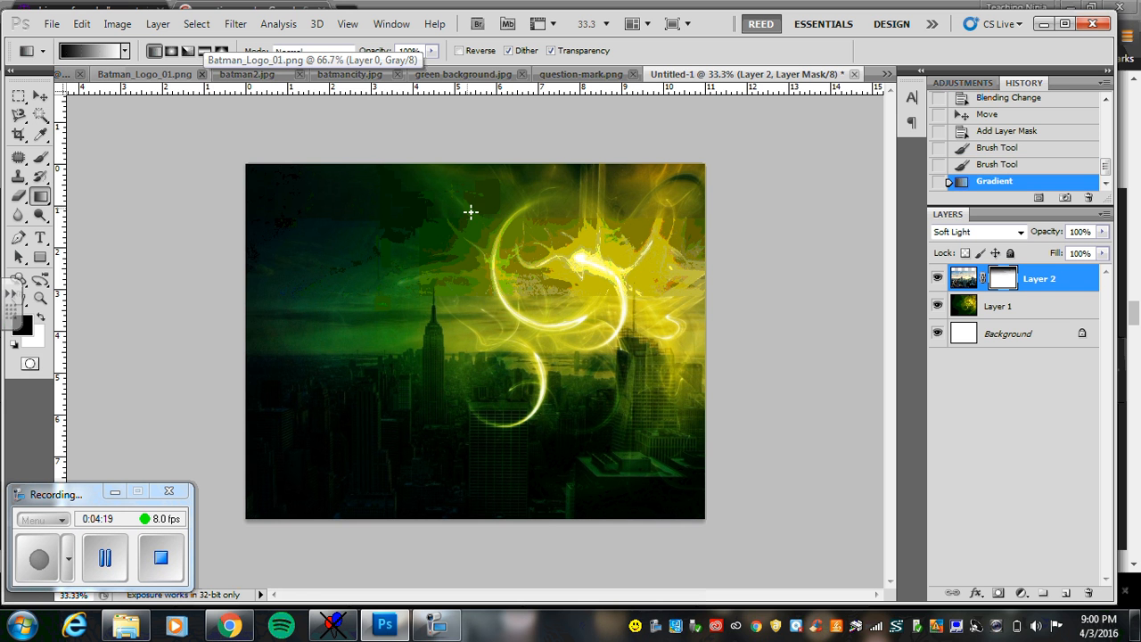
drag(465, 288, 466, 290)
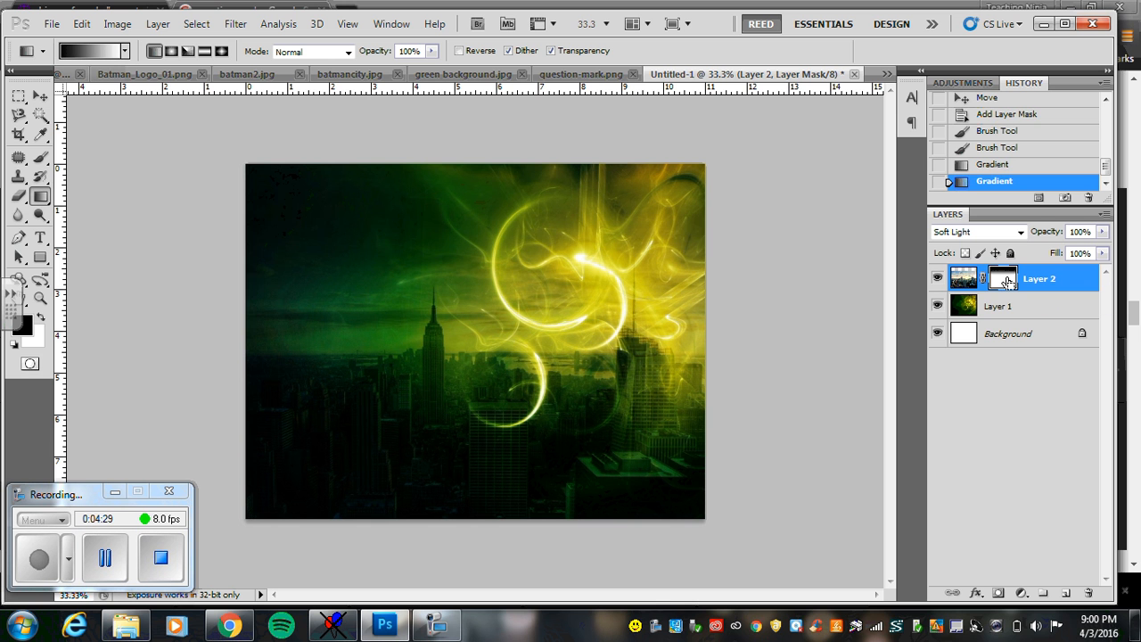
key(ctrl+z)
key(ctrl+alt+z)
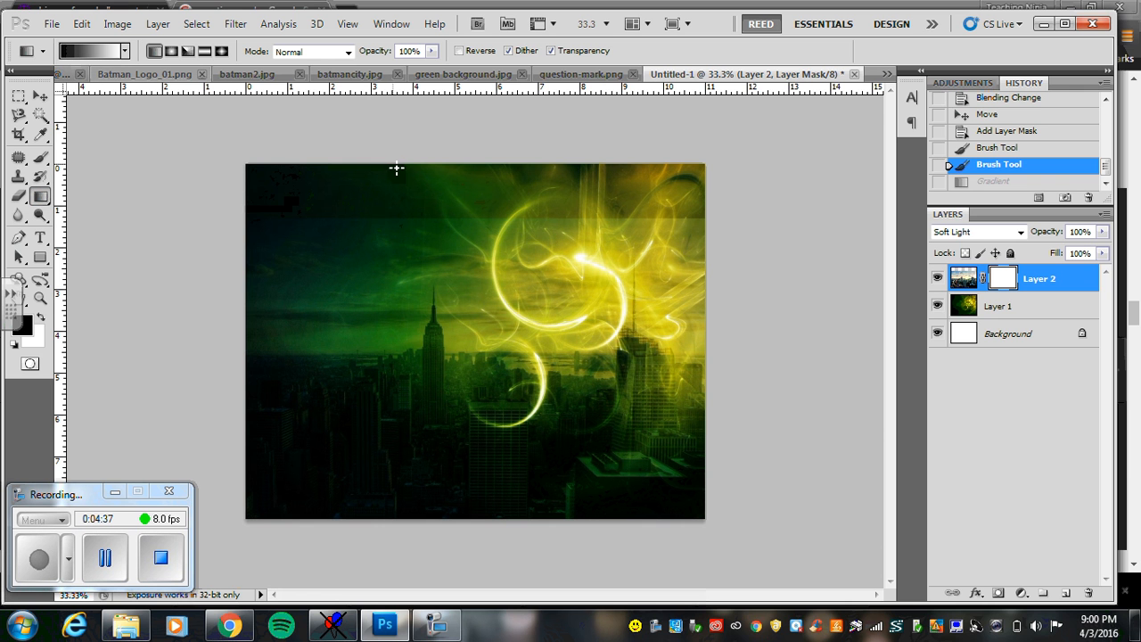
Draw linear black-to-white gradients on the city layer's mask in several directions, ending with a short vertical one that fades out the upper sky.
drag(392, 164, 390, 375)
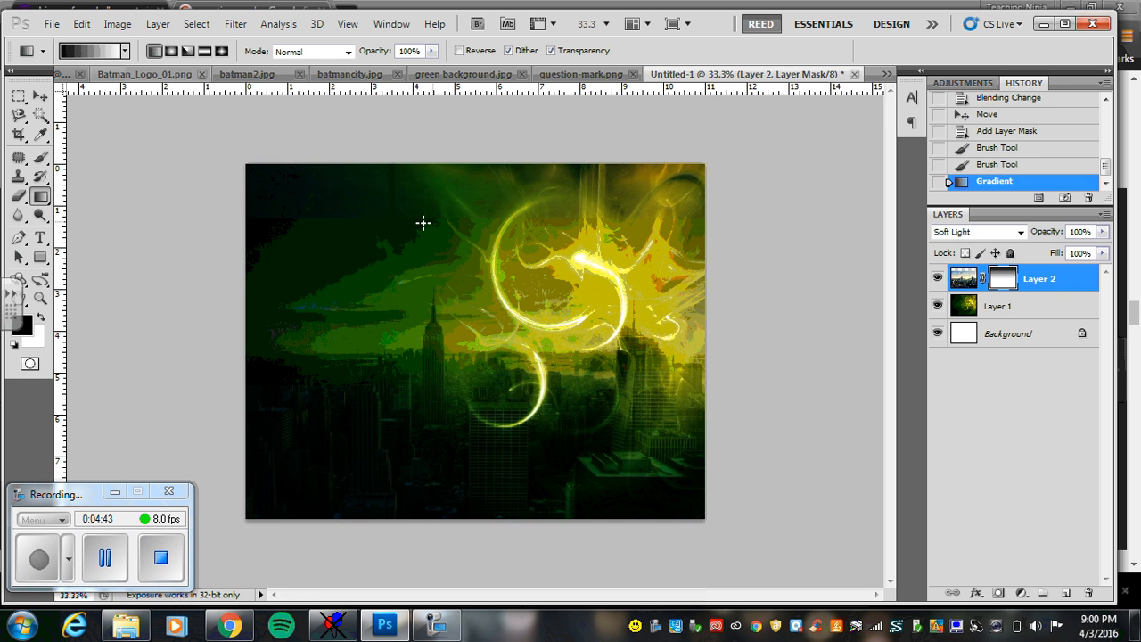
drag(401, 239, 394, 317)
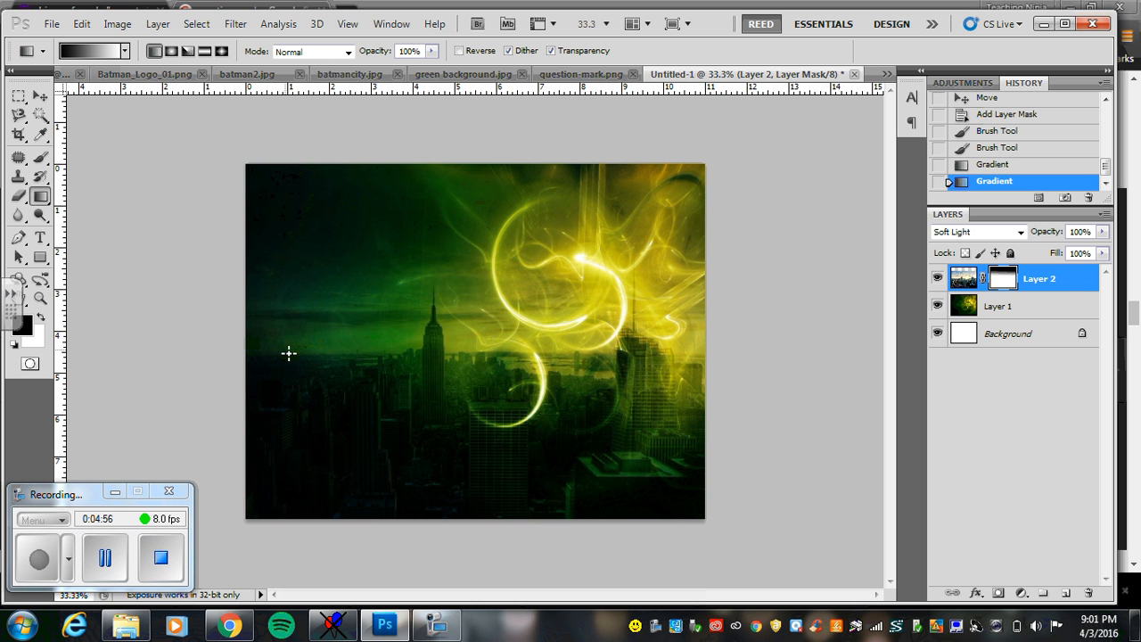
drag(339, 345, 552, 348)
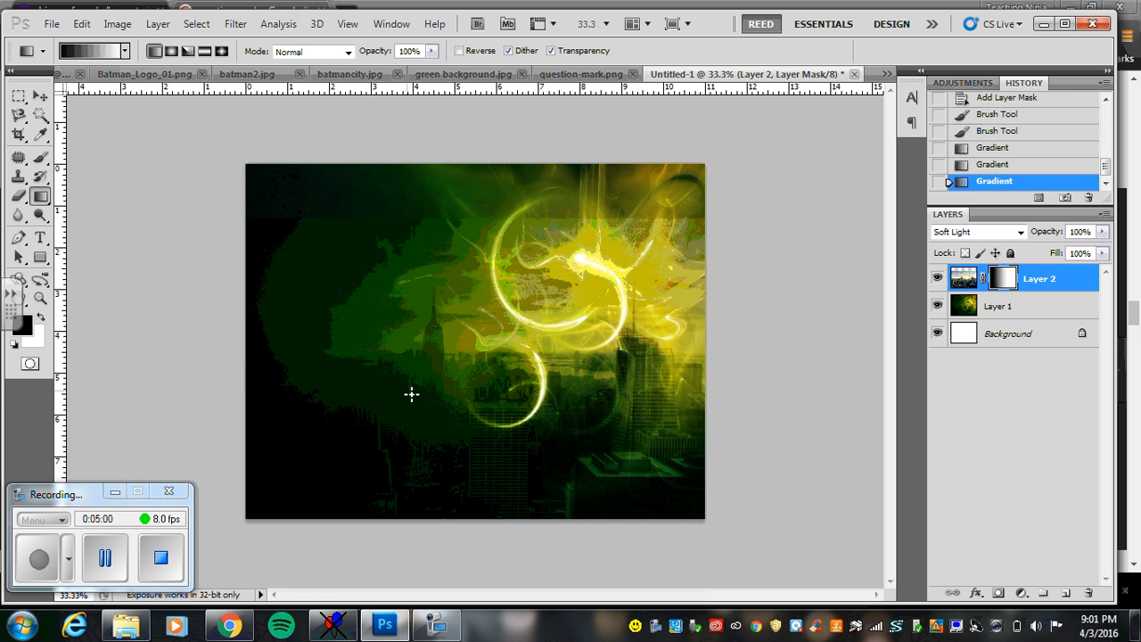
drag(300, 187, 513, 350)
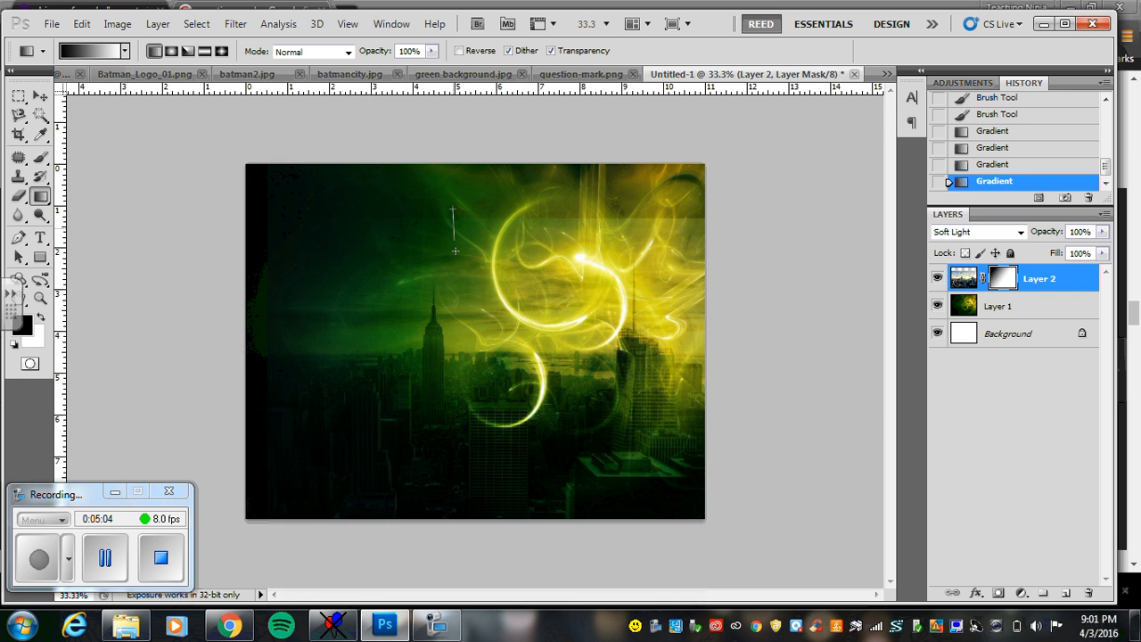
drag(455, 252, 456, 278)
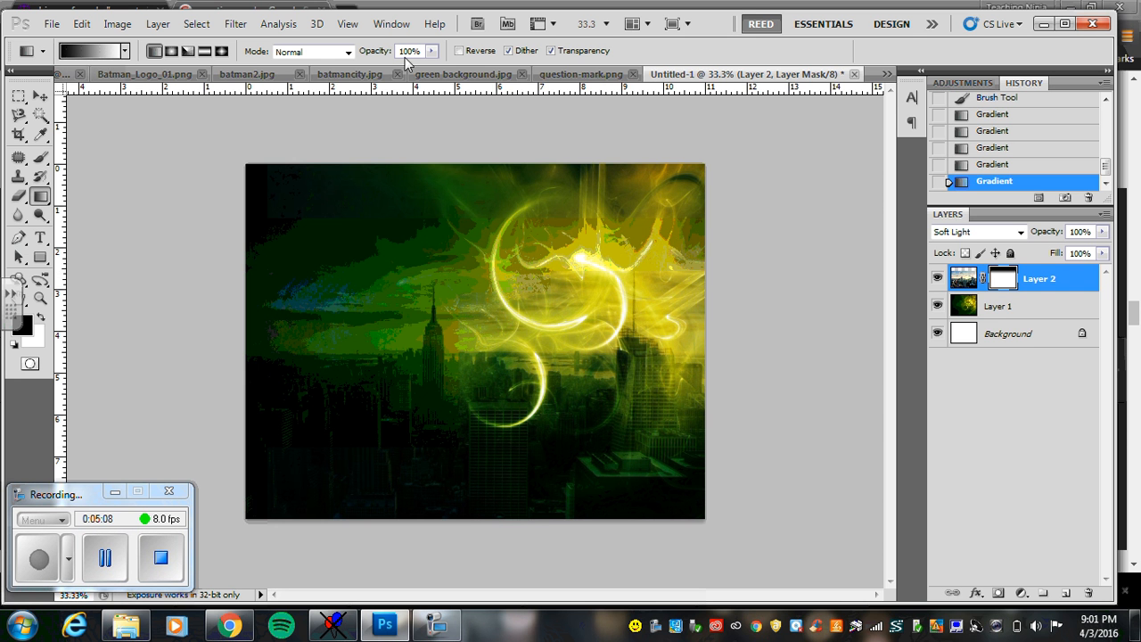
Copy the entire batman.jpg image and paste it as a new layer into the Untitled-1 composite.
click(575, 77)
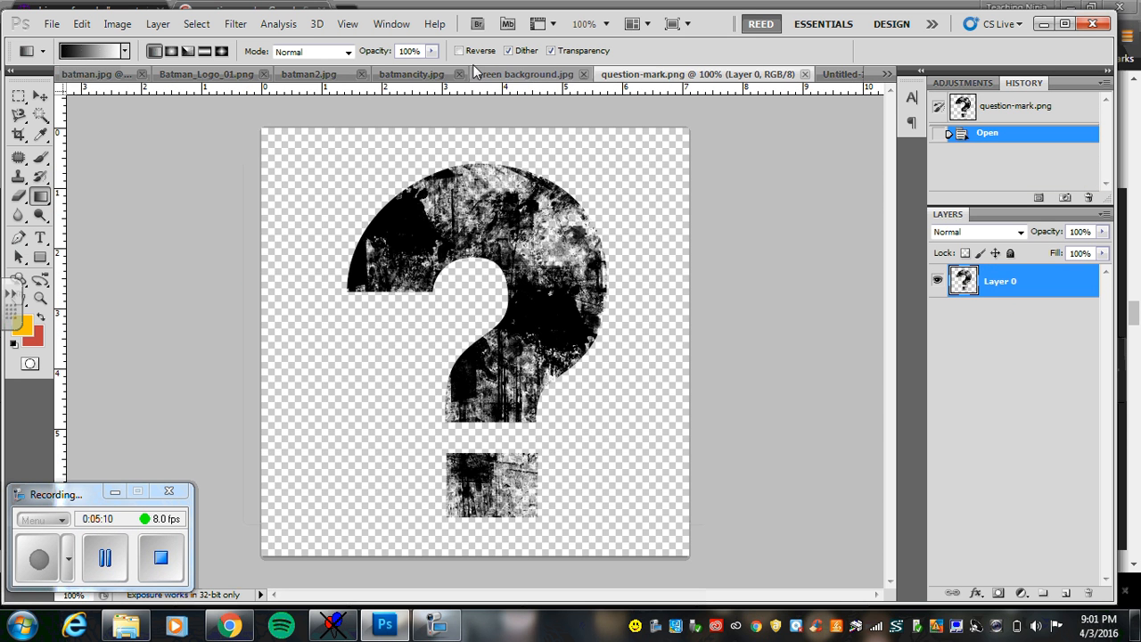
click(419, 76)
click(319, 76)
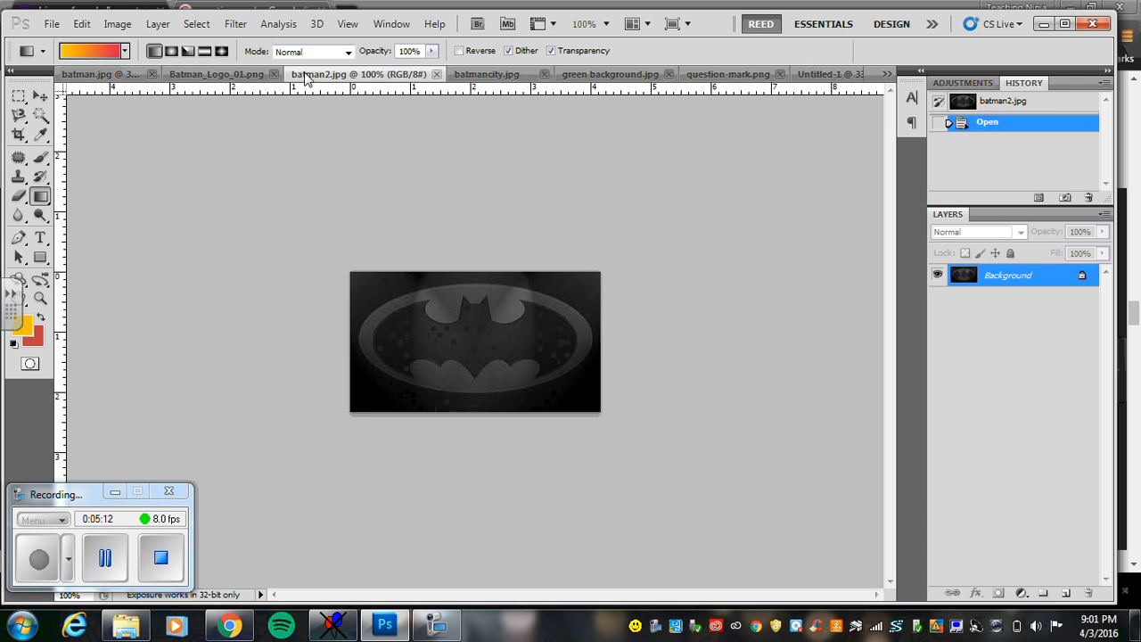
click(178, 75)
click(86, 75)
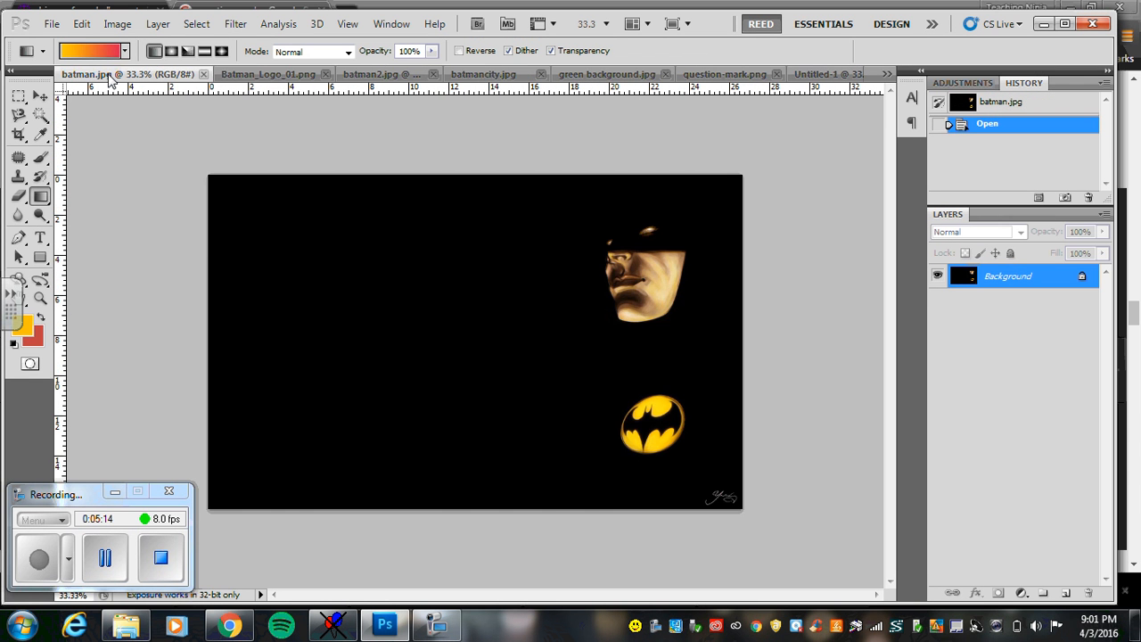
key(ctrl+a)
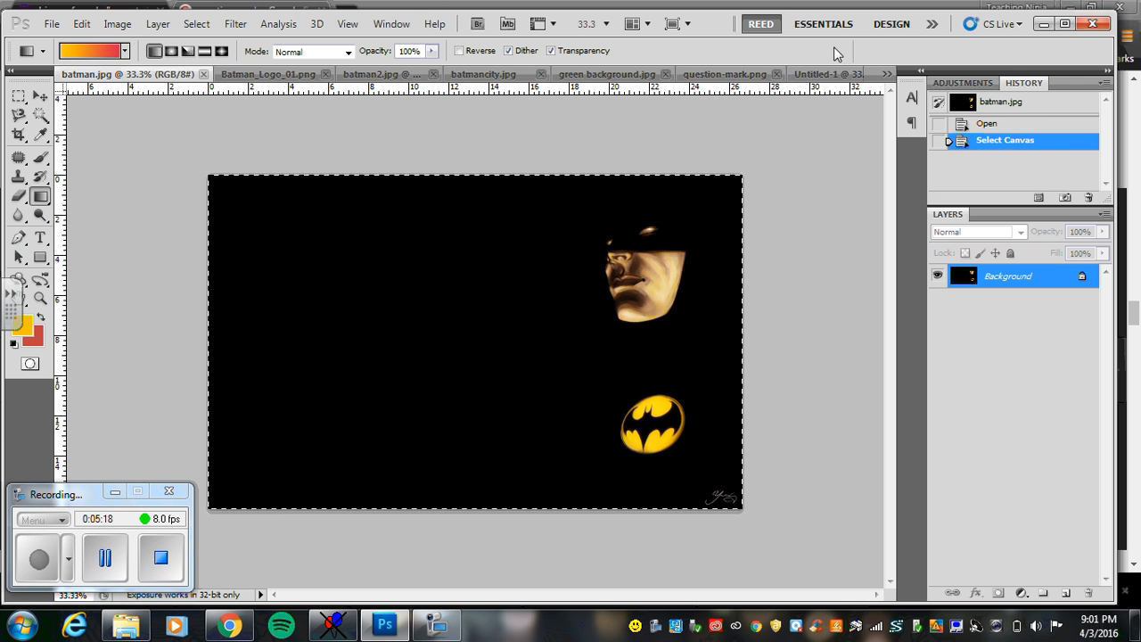
click(829, 75)
key(ctrl+v)
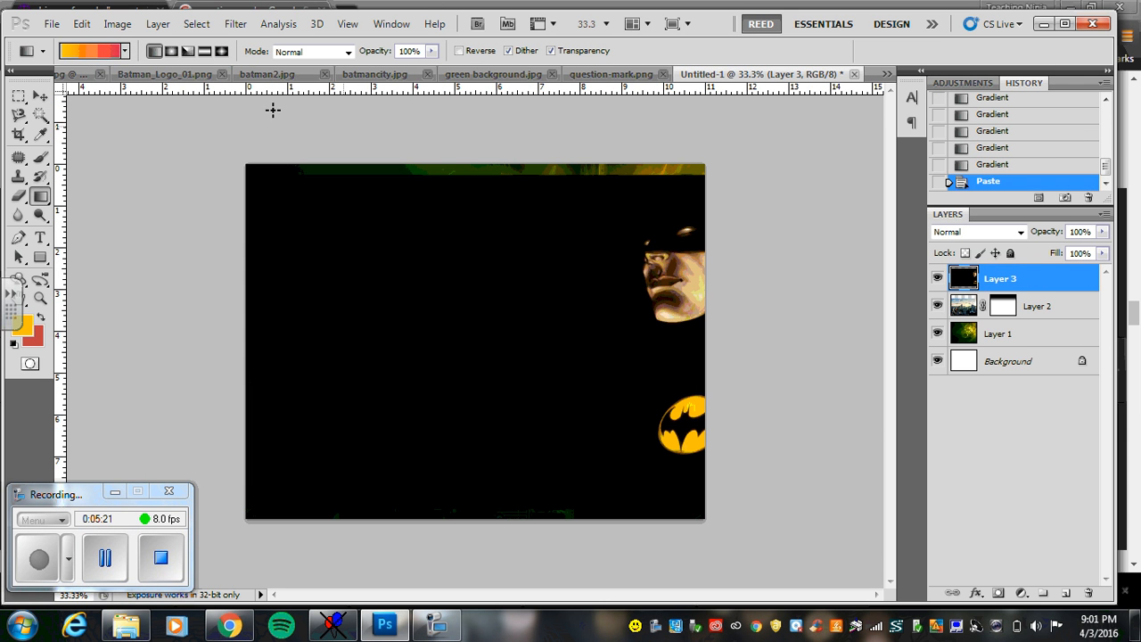
Flip the pasted Batman layer horizontally and move it so the face and emblem sit fully inside the canvas's left side.
click(40, 96)
drag(670, 305, 608, 300)
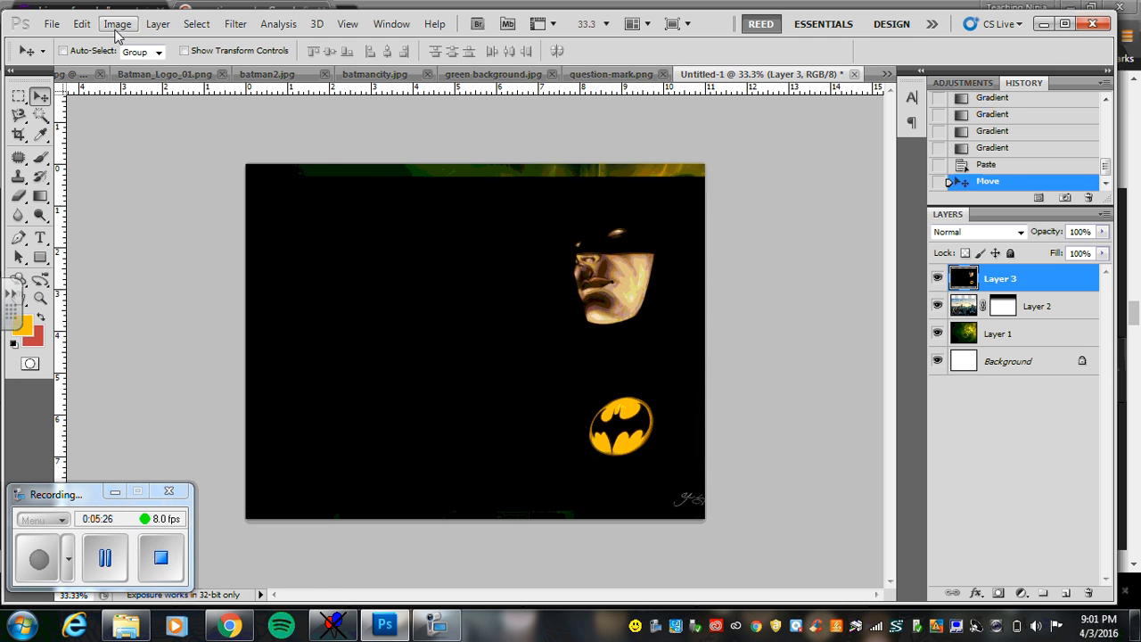
click(81, 23)
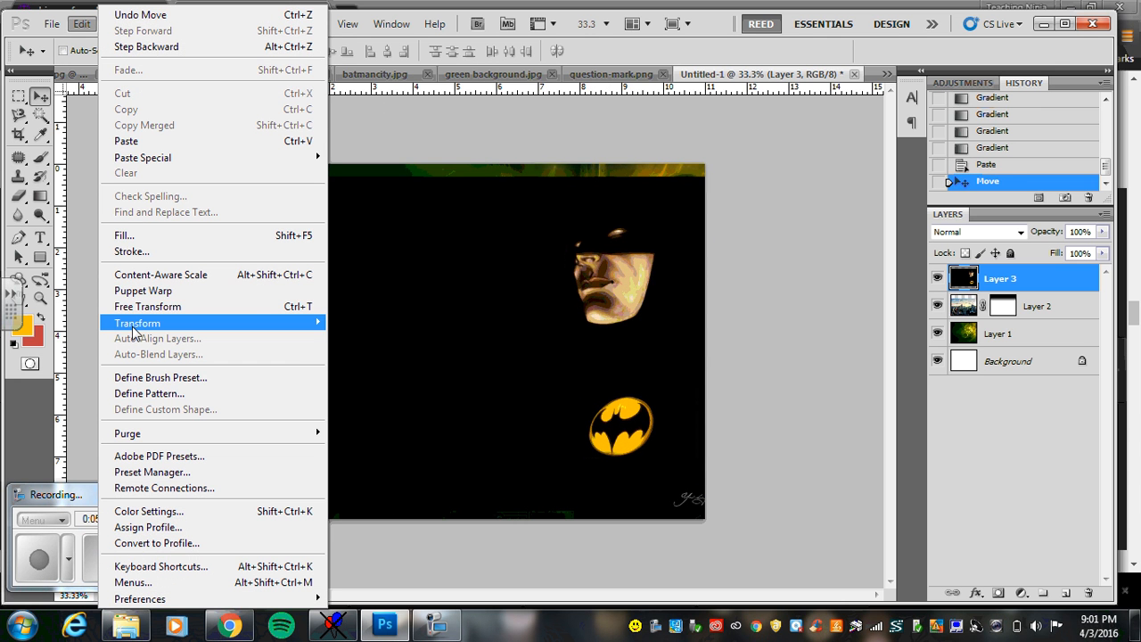
mouse_move(135, 328)
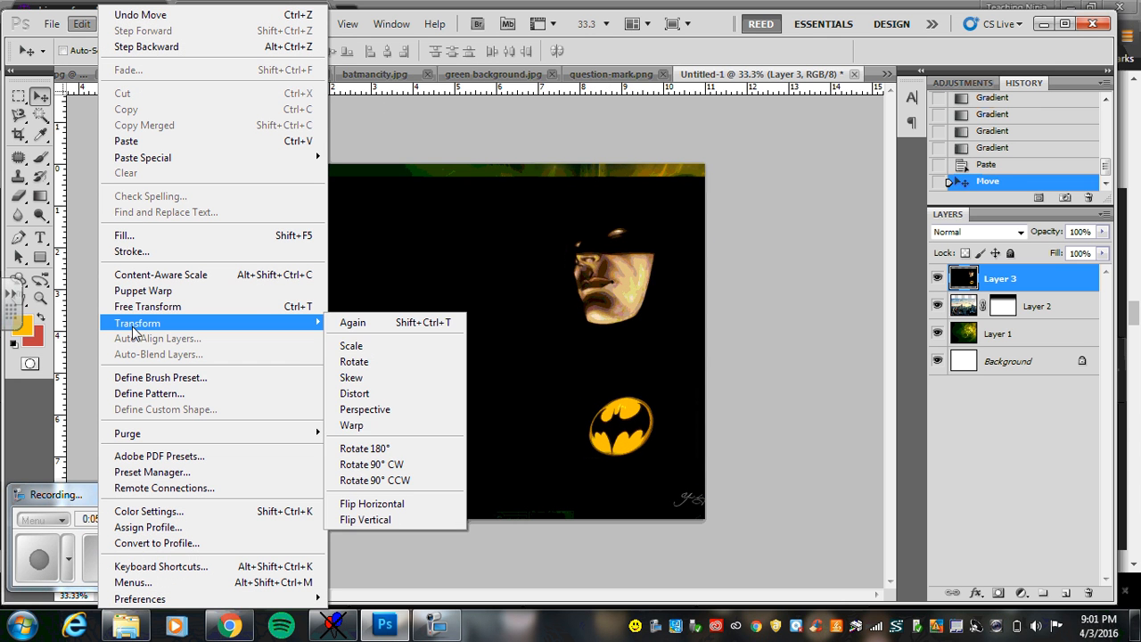
click(394, 508)
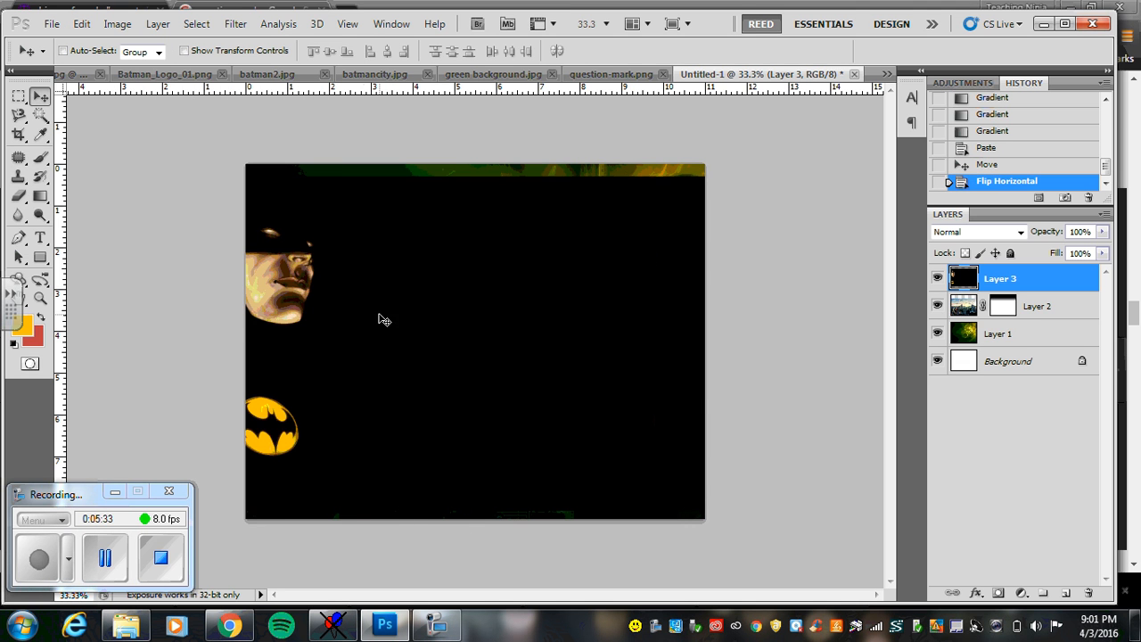
drag(383, 318, 432, 316)
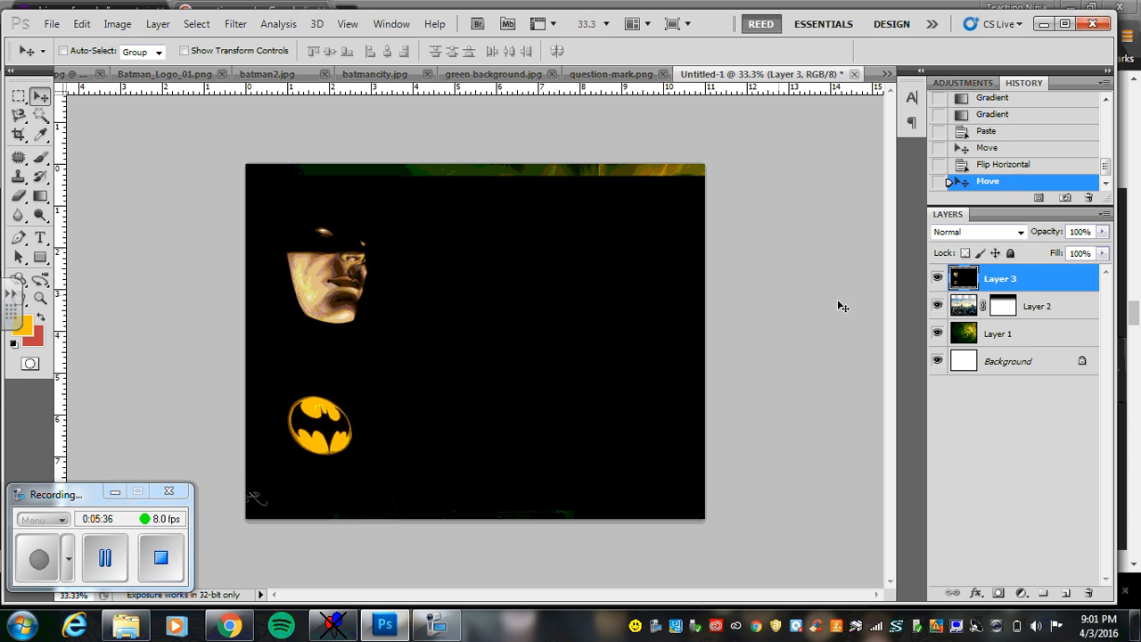
Cycle through the blend modes on the Batman layer and settle on Lighter Color.
click(972, 231)
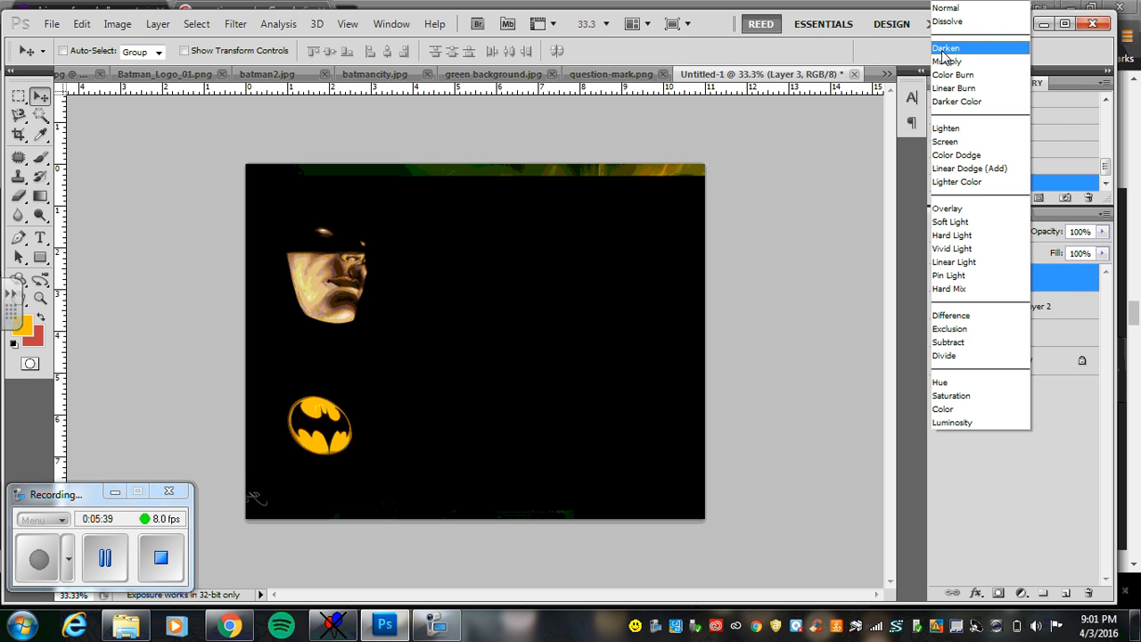
click(946, 61)
key(shift+plus)
key(shift+plus)
key(shift+plus)
key(shift+plus)
key(shift+plus)
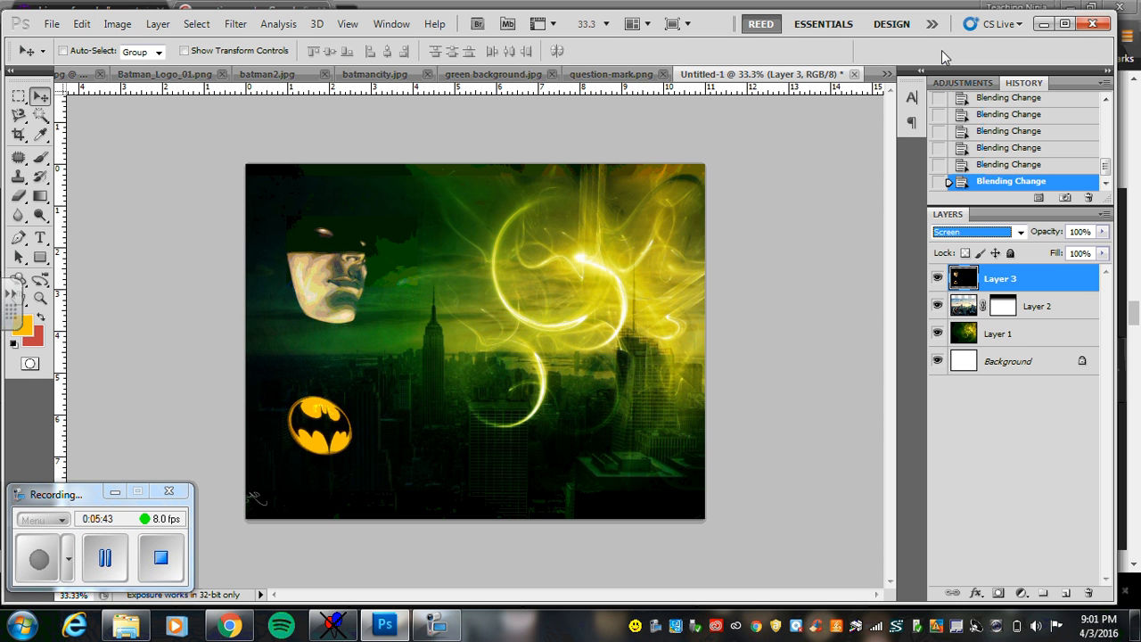
key(shift+plus)
key(shift+plus)
key(shift+plus)
key(shift+plus)
key(shift+plus)
key(shift+plus)
key(shift+plus)
key(shift+plus)
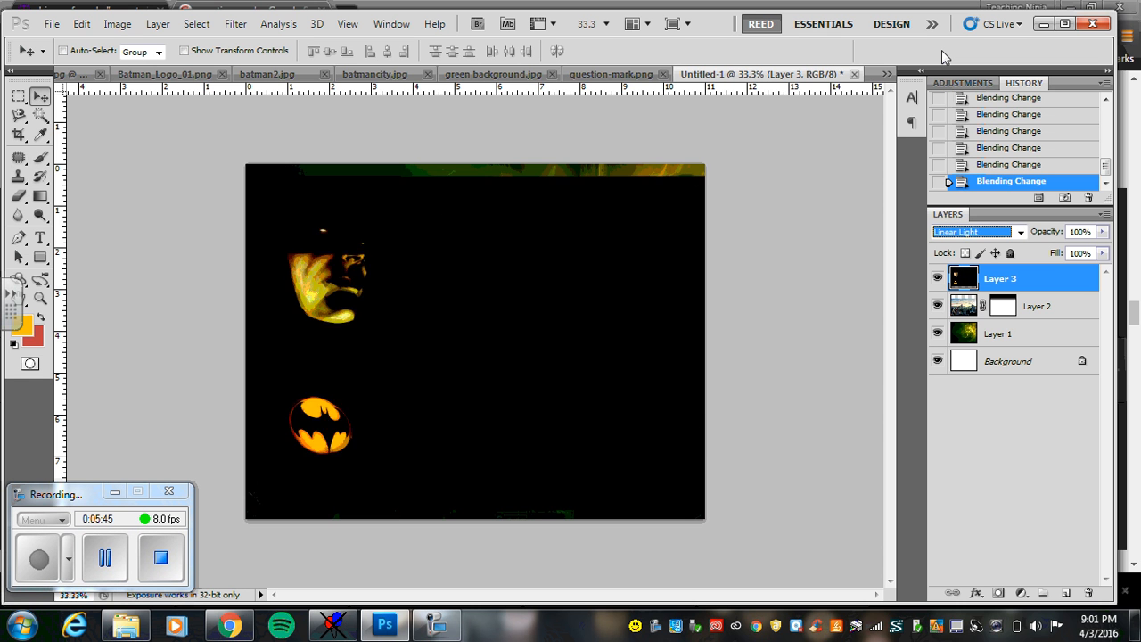
key(shift+plus)
key(shift+plus)
key(shift+plus)
key(shift+plus)
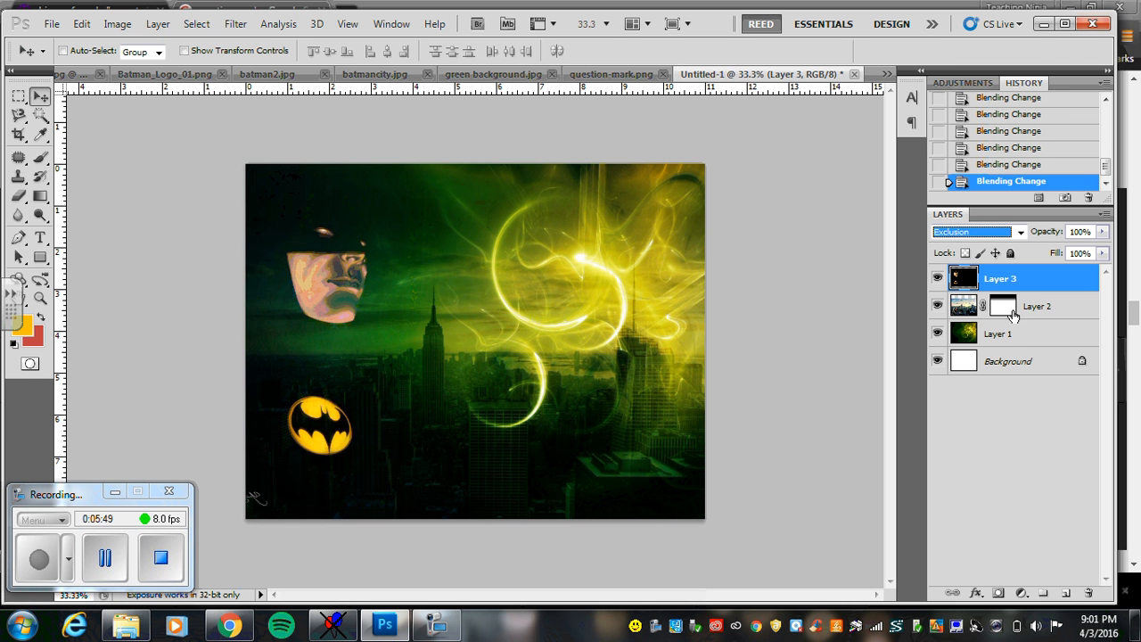
key(shift+plus)
key(shift+plus)
key(shift+plus)
key(shift+plus)
key(shift+plus)
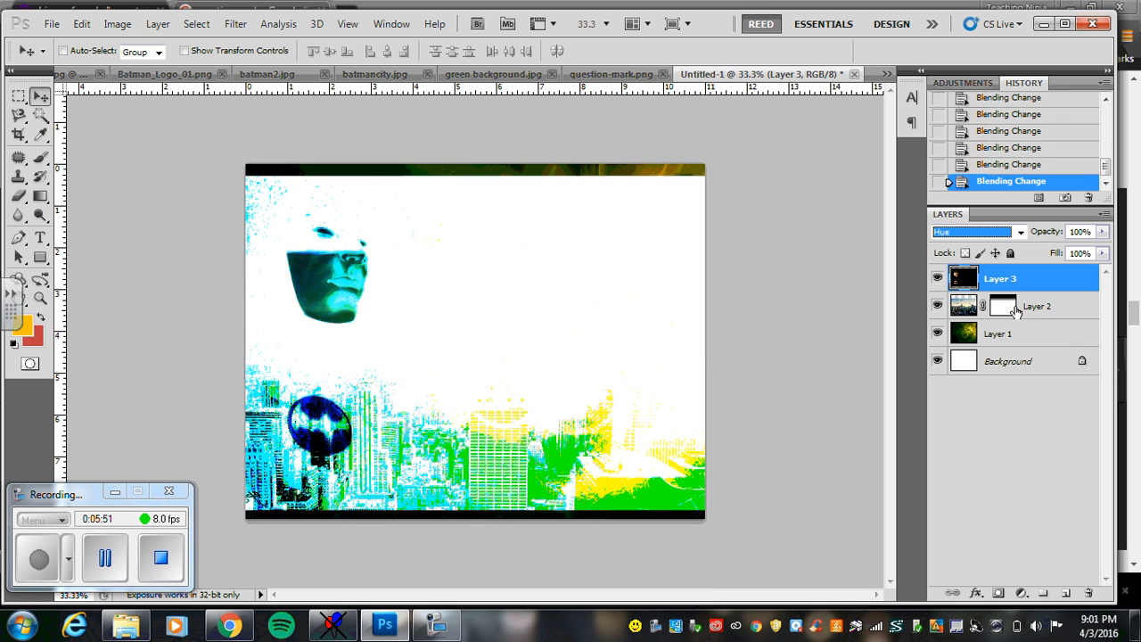
key(shift+minus)
key(shift+minus)
key(shift+minus)
key(shift+minus)
key(shift+minus)
key(shift+minus)
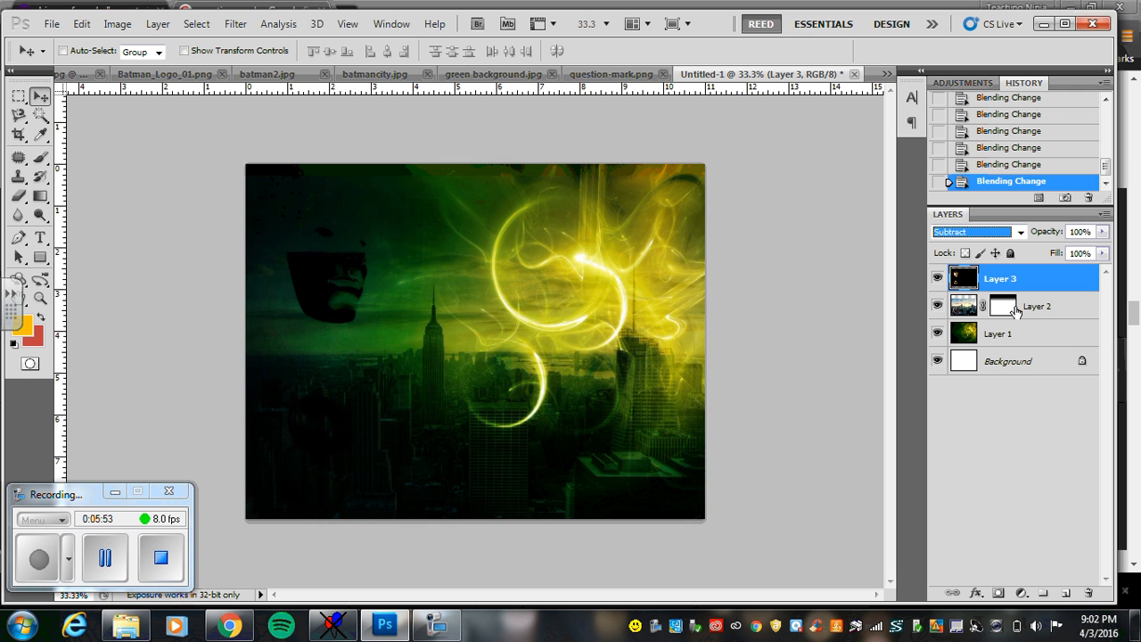
key(shift+minus)
key(shift+minus)
key(shift+minus)
key(shift+minus)
key(shift+minus)
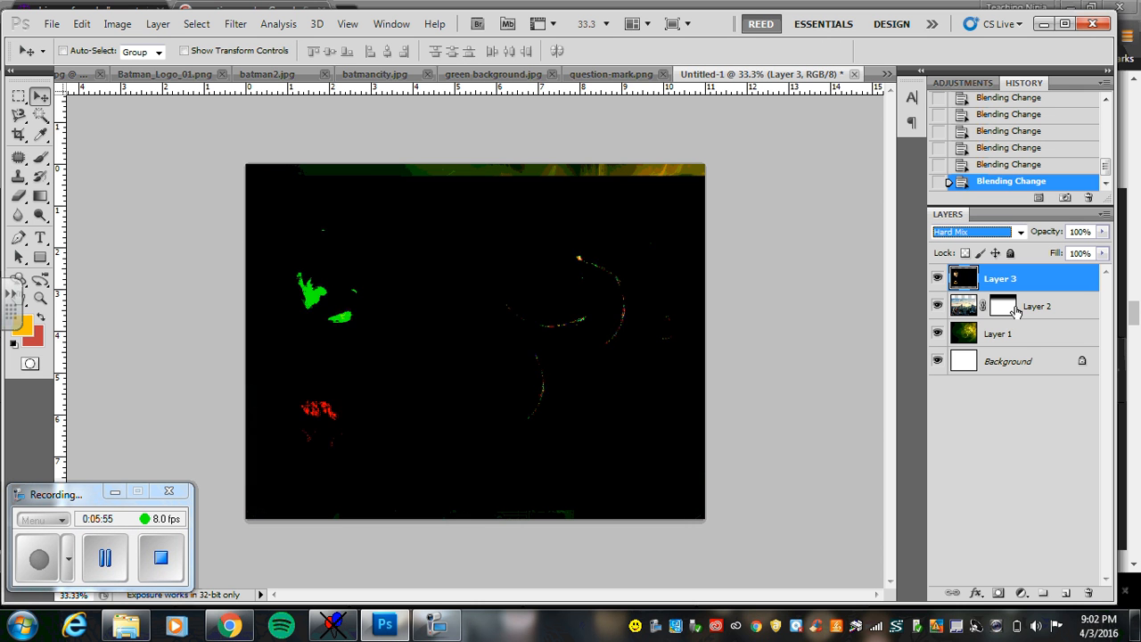
key(shift+minus)
key(shift+minus)
key(shift+minus)
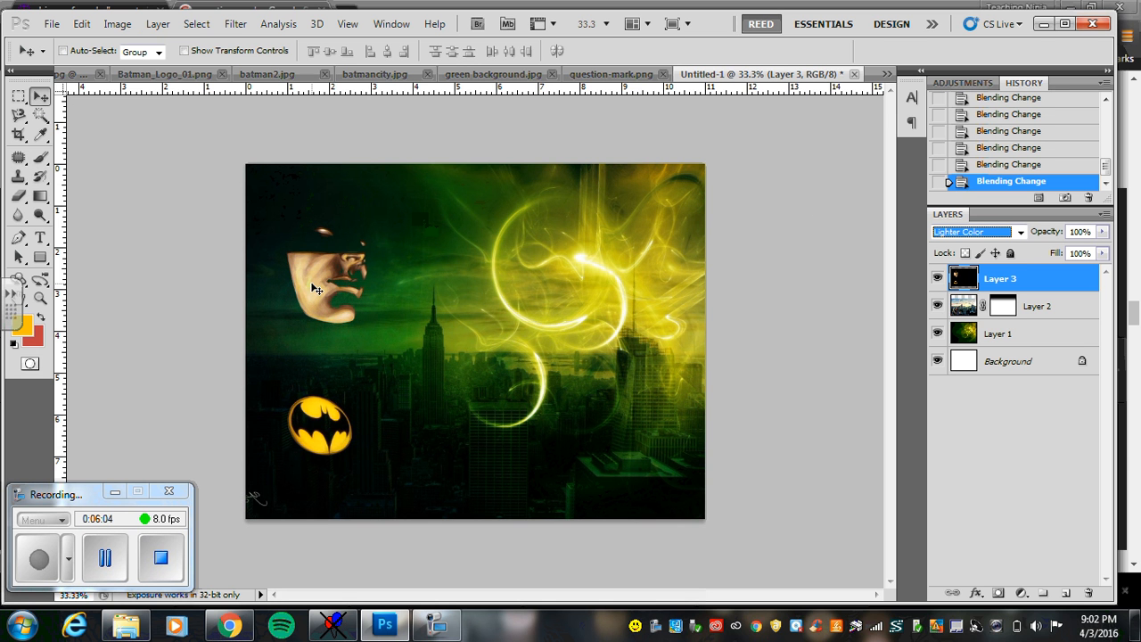
Add a layer mask to the Batman layer, paint black over the artist's signature, and reposition the image near the canvas's left edge.
mouse_move(341, 275)
mouse_down()
mouse_move(421, 279)
mouse_move(344, 279)
mouse_move(386, 259)
mouse_up()
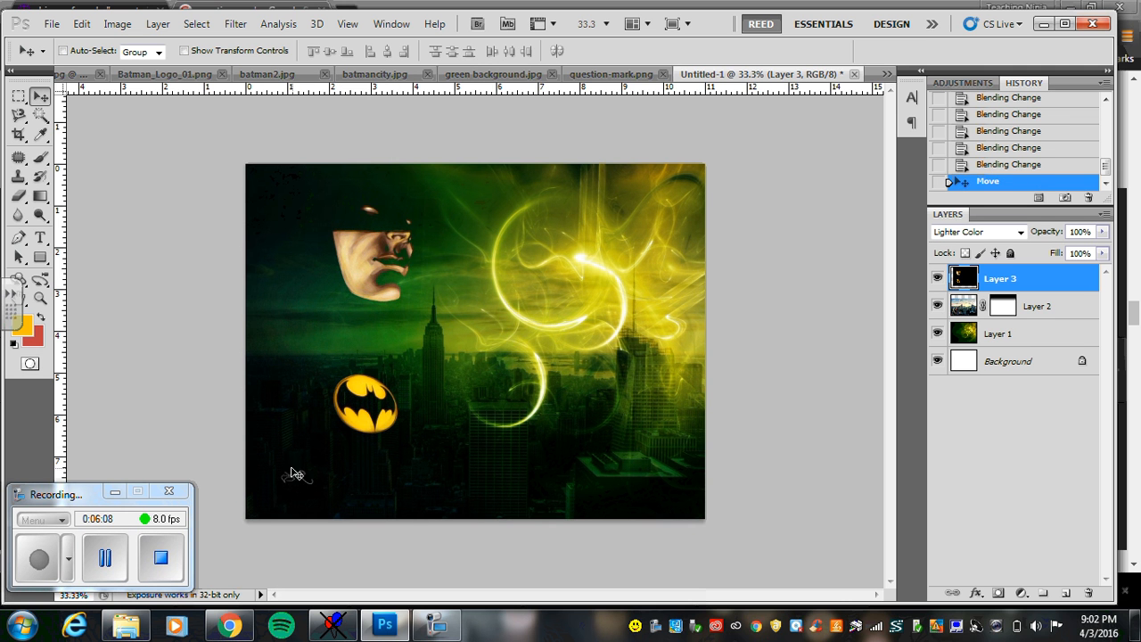
click(999, 593)
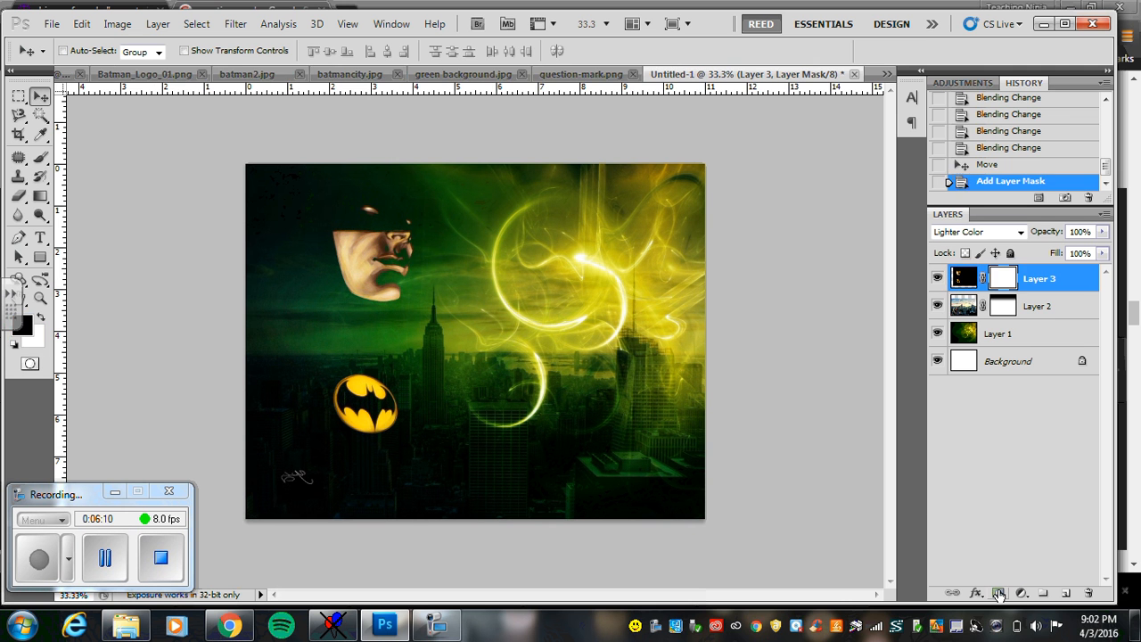
click(41, 159)
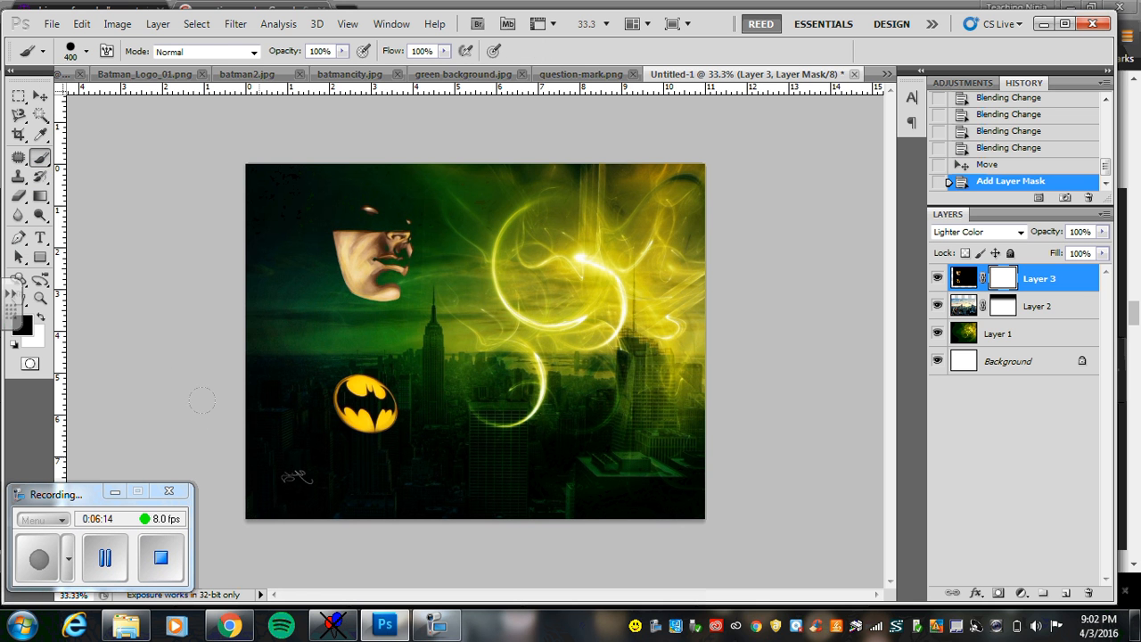
drag(244, 442, 282, 466)
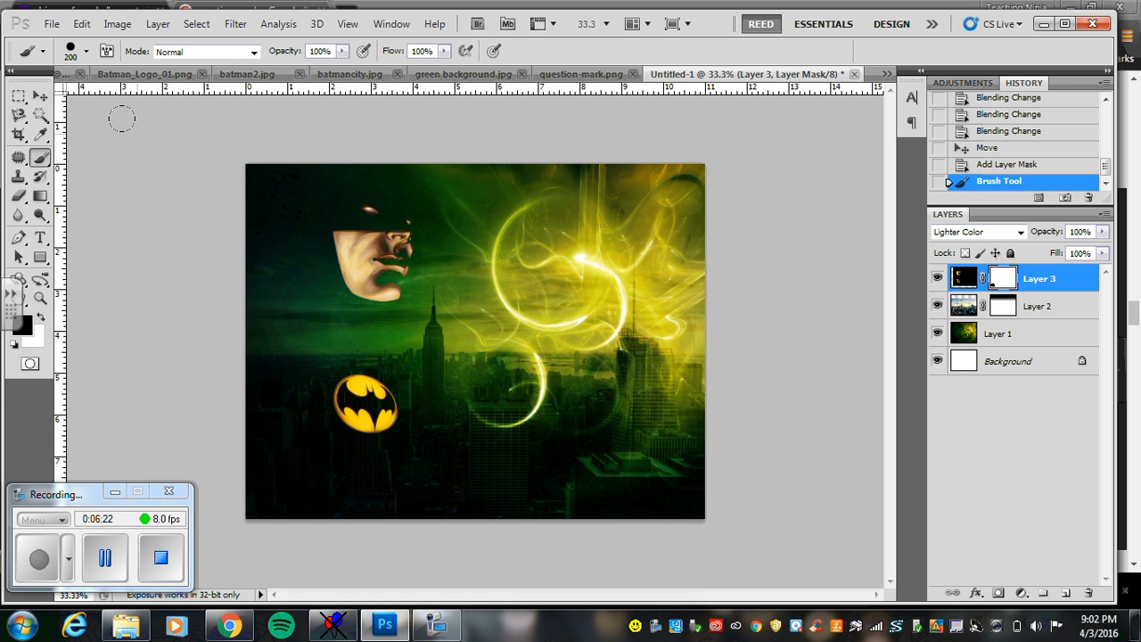
click(40, 96)
drag(357, 248, 312, 263)
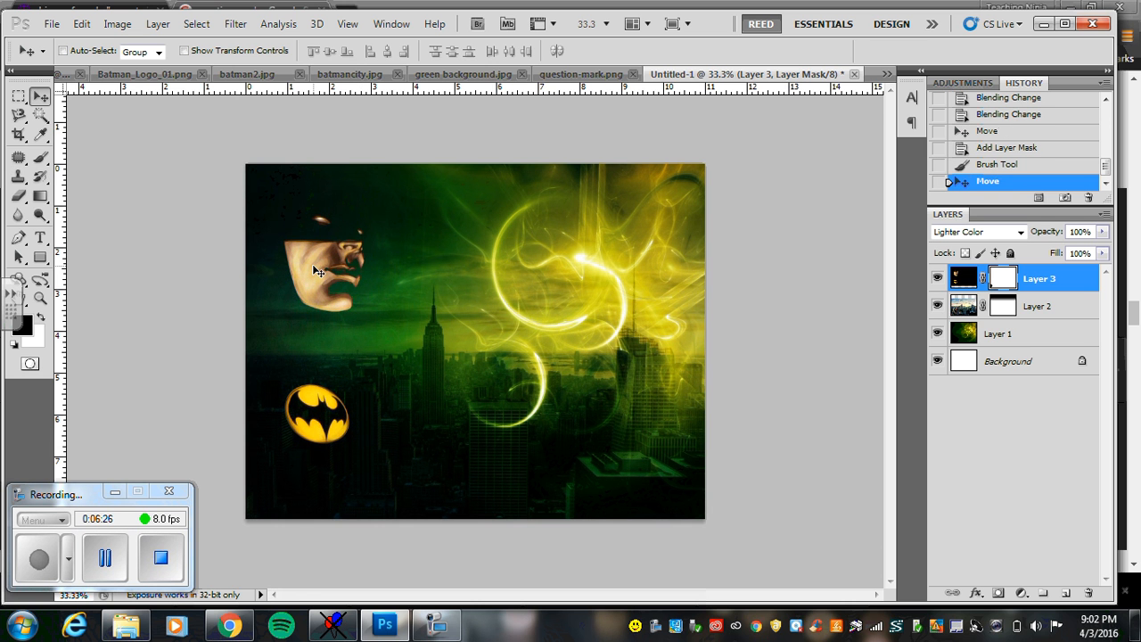
Select the whole question mark in question-mark.png with a rectangular marquee and define it as a brush preset named Sampled Brush 10.
click(569, 76)
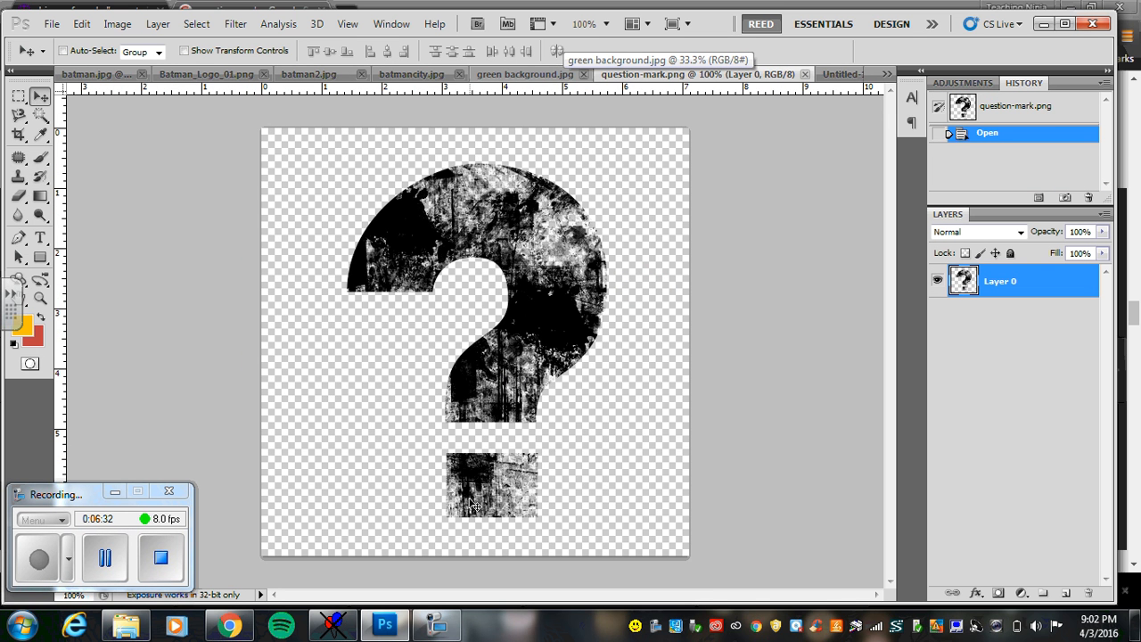
click(20, 98)
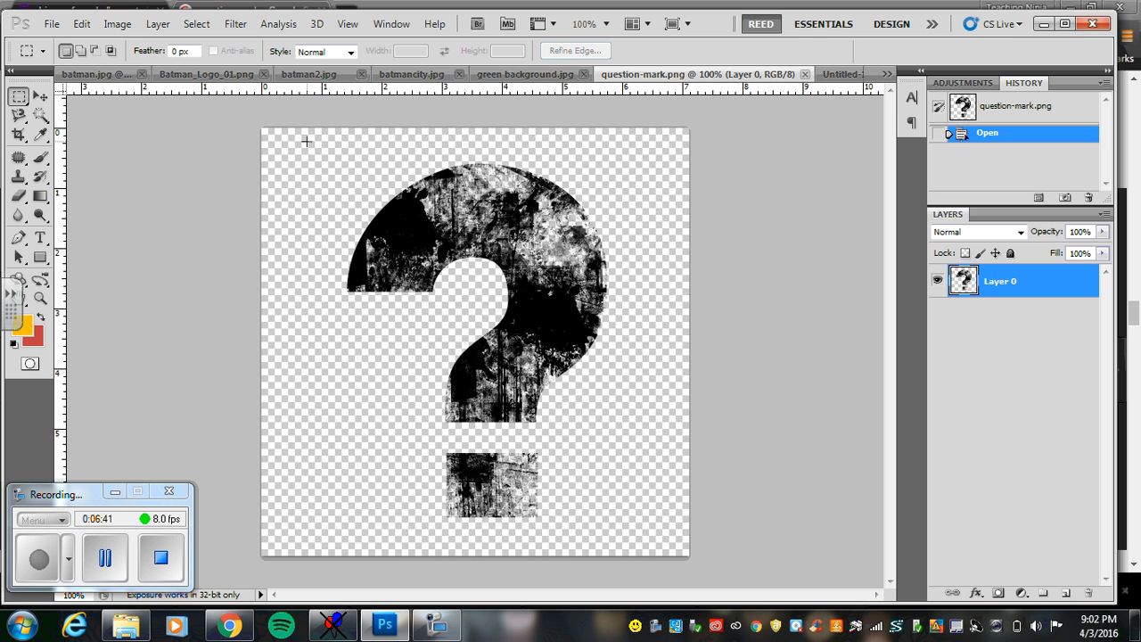
drag(547, 227, 650, 542)
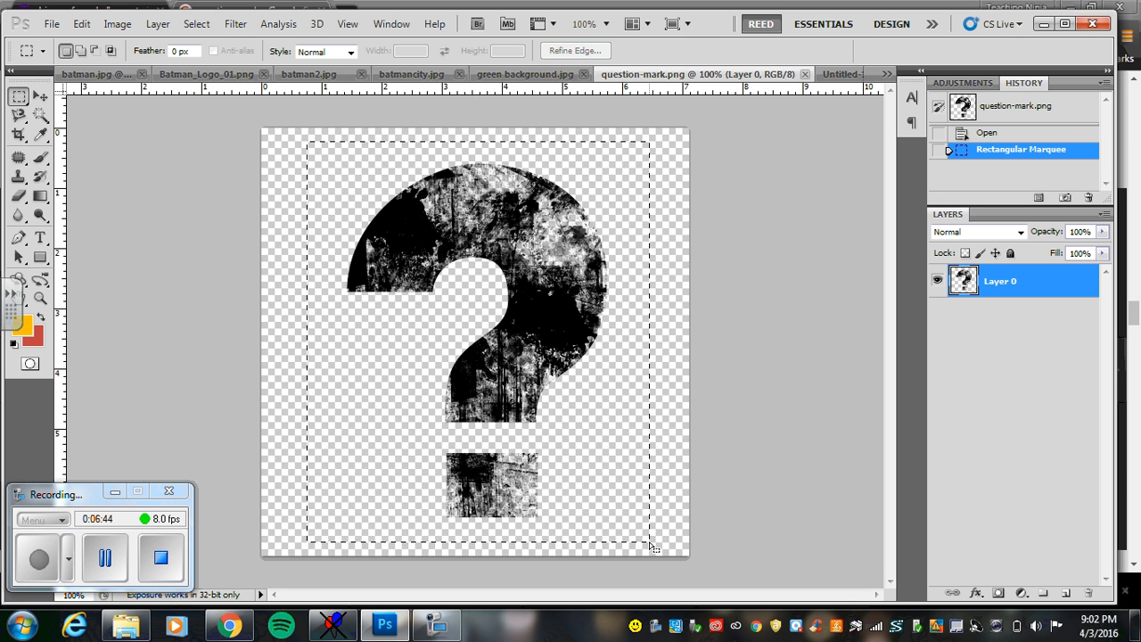
click(80, 25)
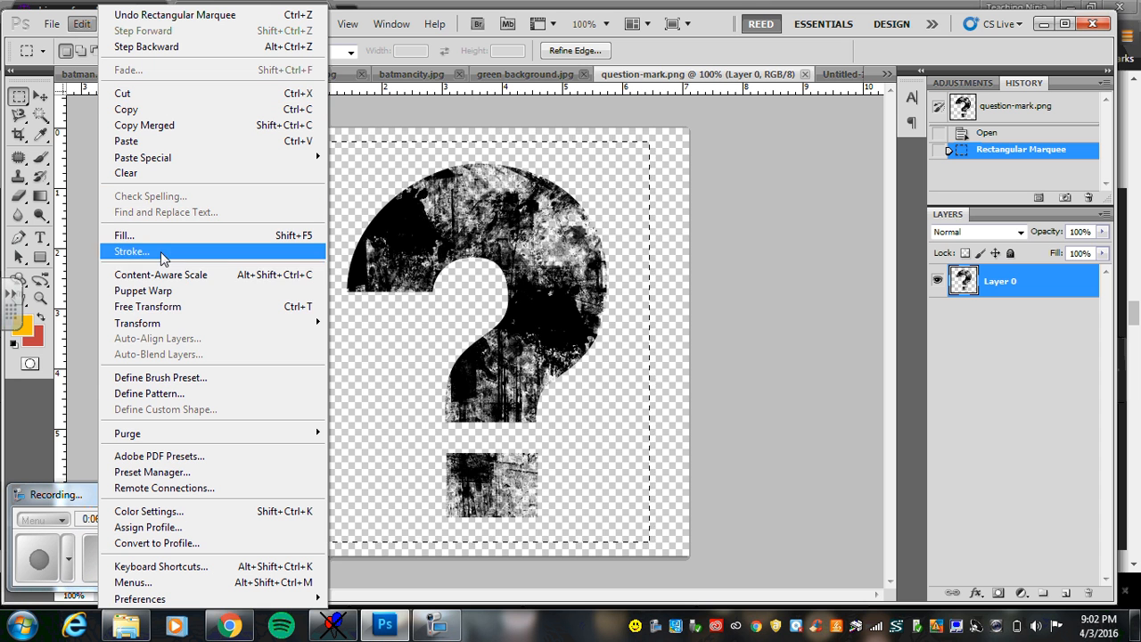
click(173, 378)
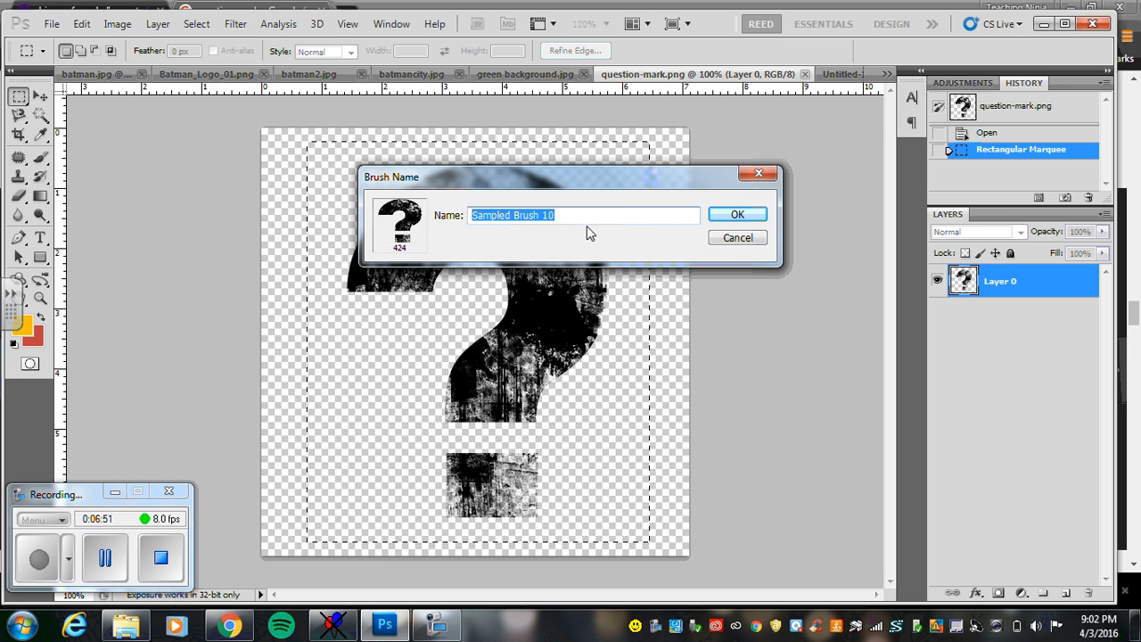
click(736, 214)
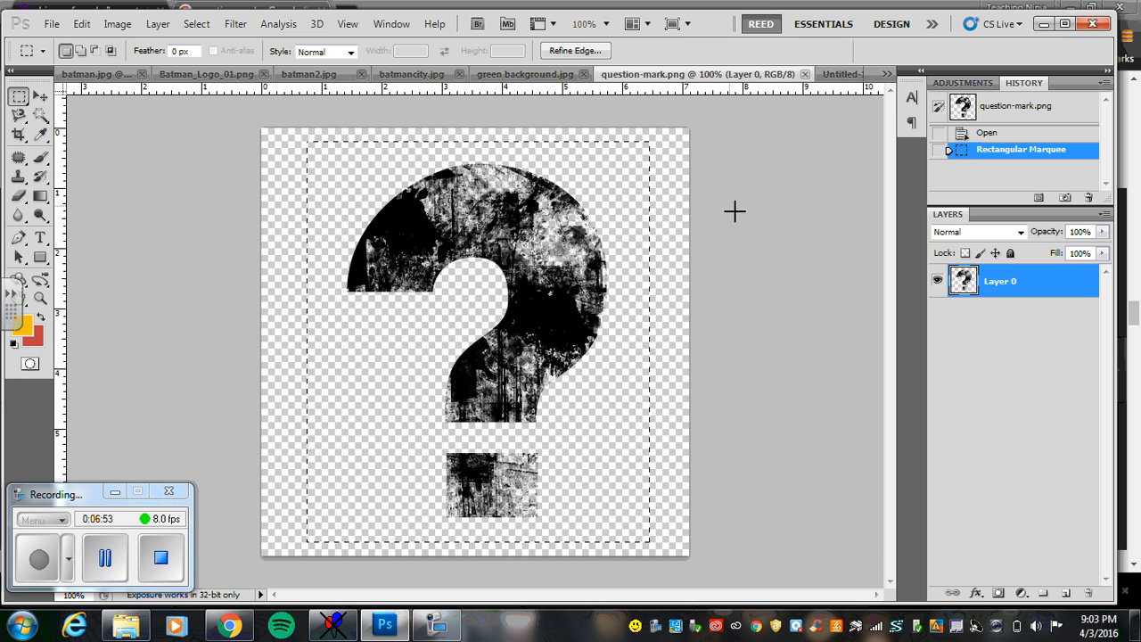
Add a new layer above the Batman layer in the Untitled-1 composite and name it Question Mark.
click(839, 75)
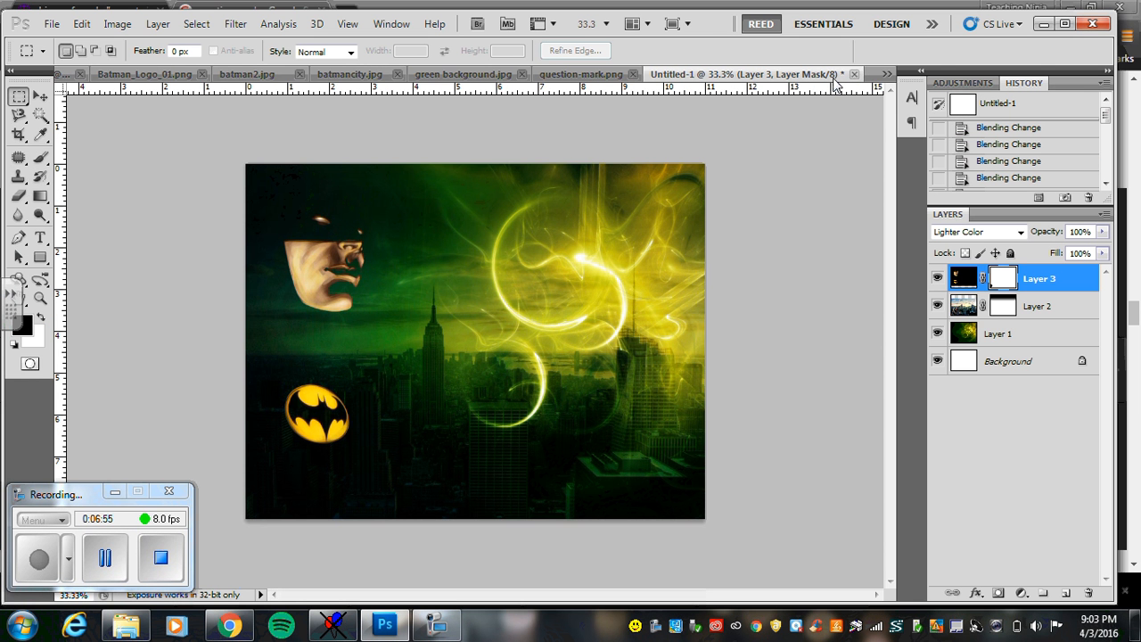
click(1066, 594)
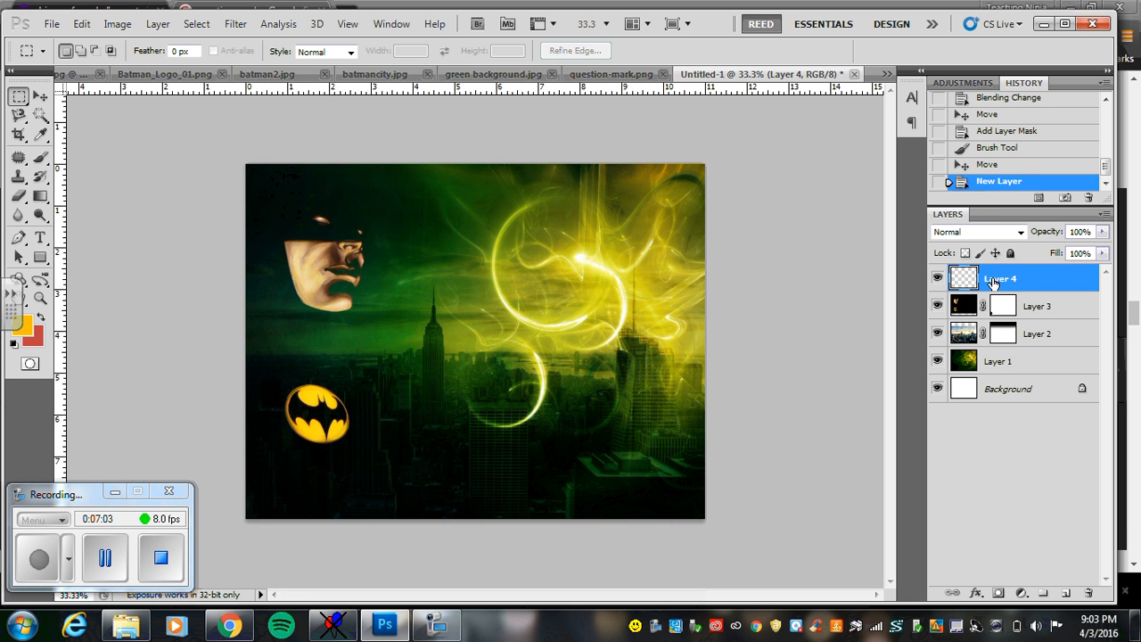
double_click(999, 280)
text(Question Mark)
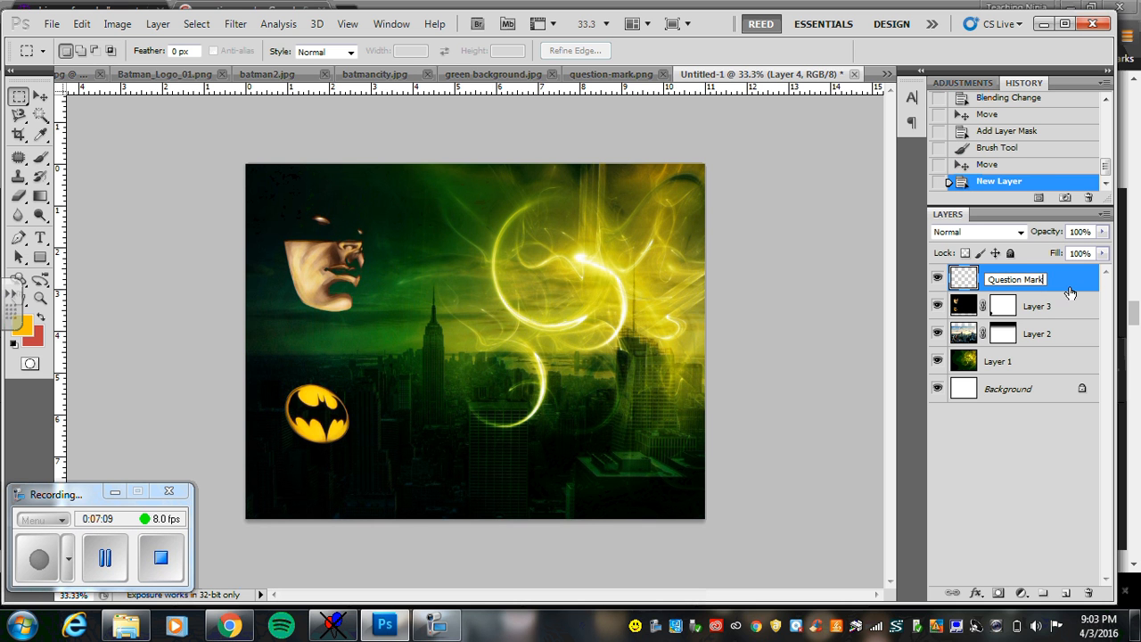
key(Return)
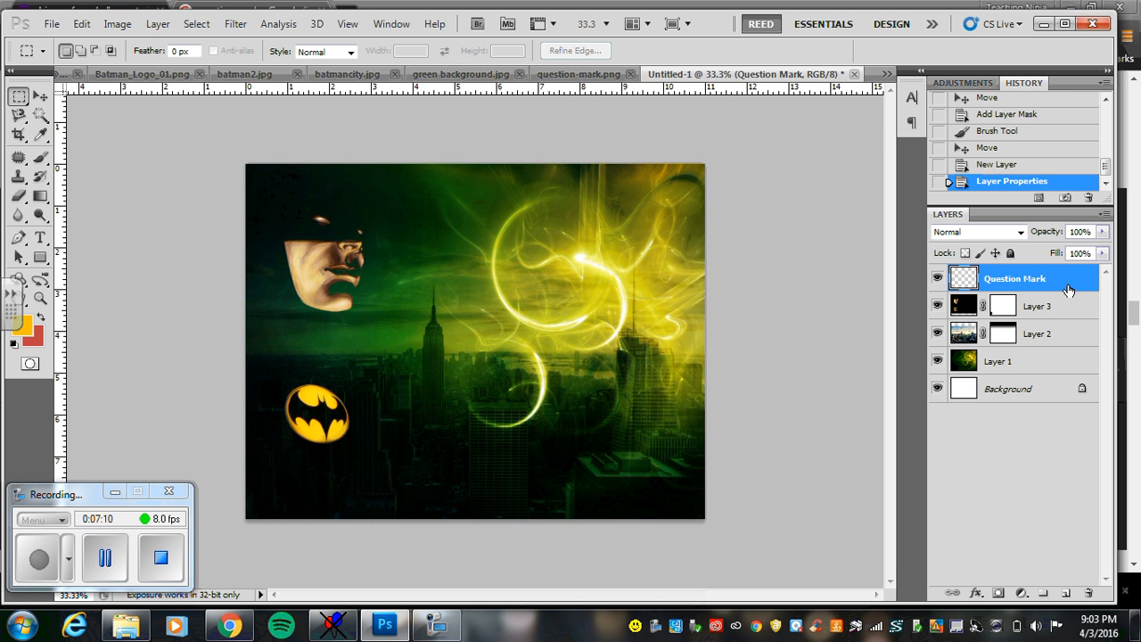
Set the foreground colour to dark green, hex 085b10.
click(22, 322)
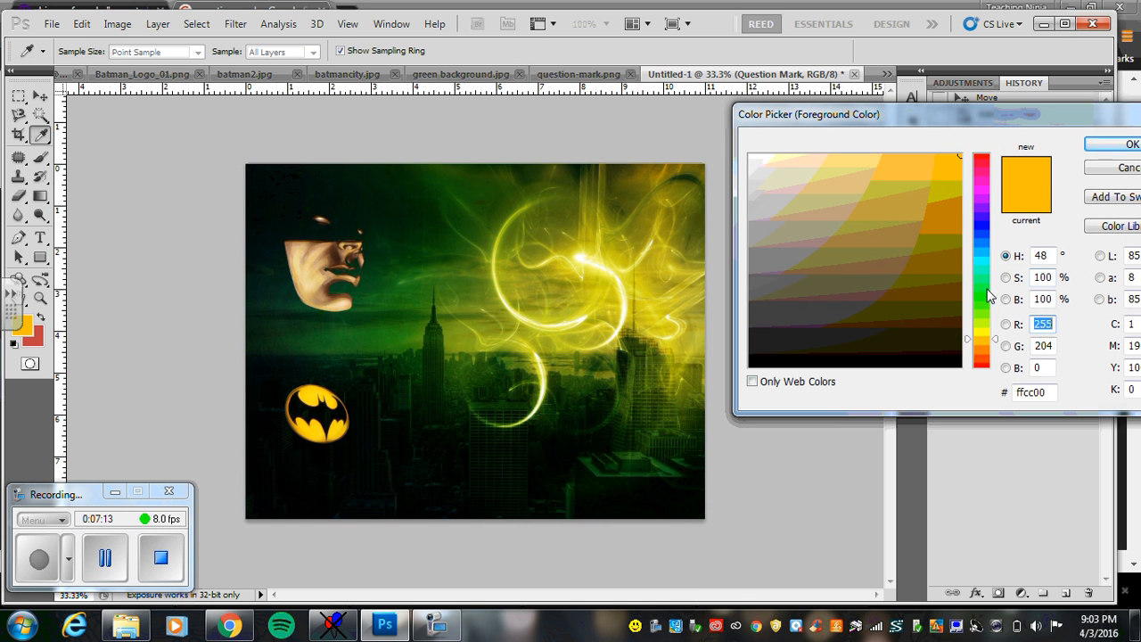
click(989, 295)
click(934, 262)
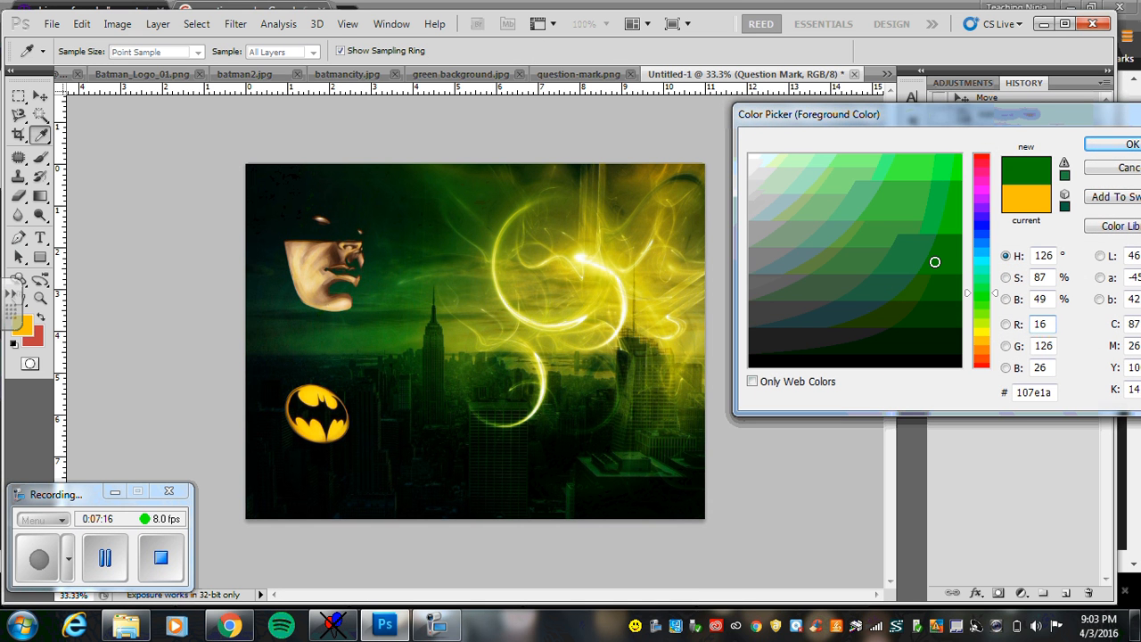
click(943, 290)
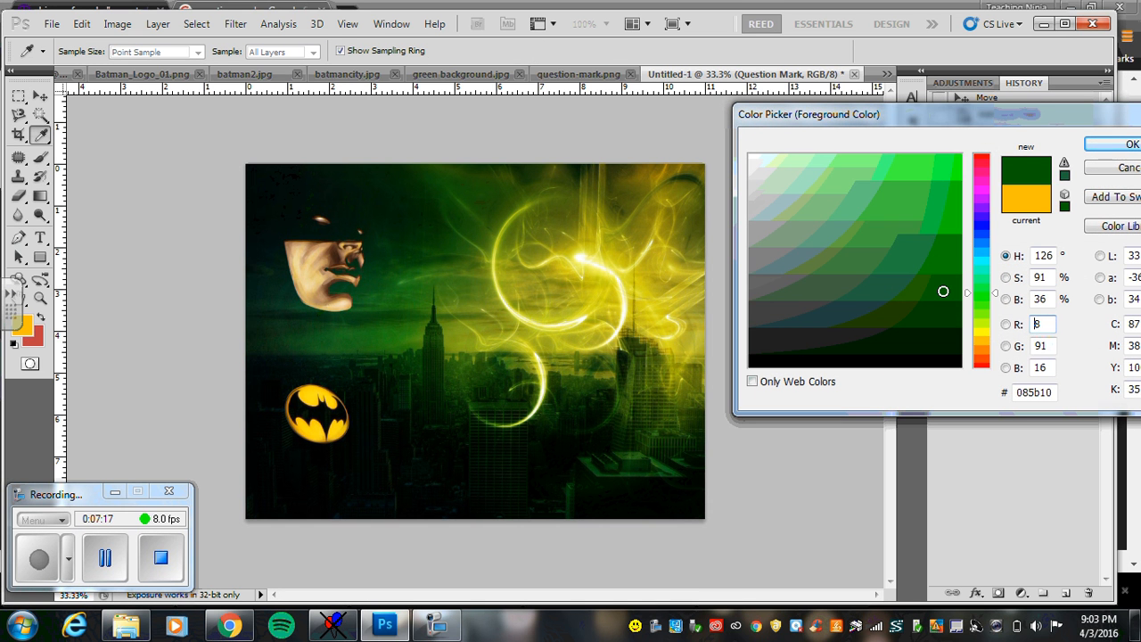
click(1120, 144)
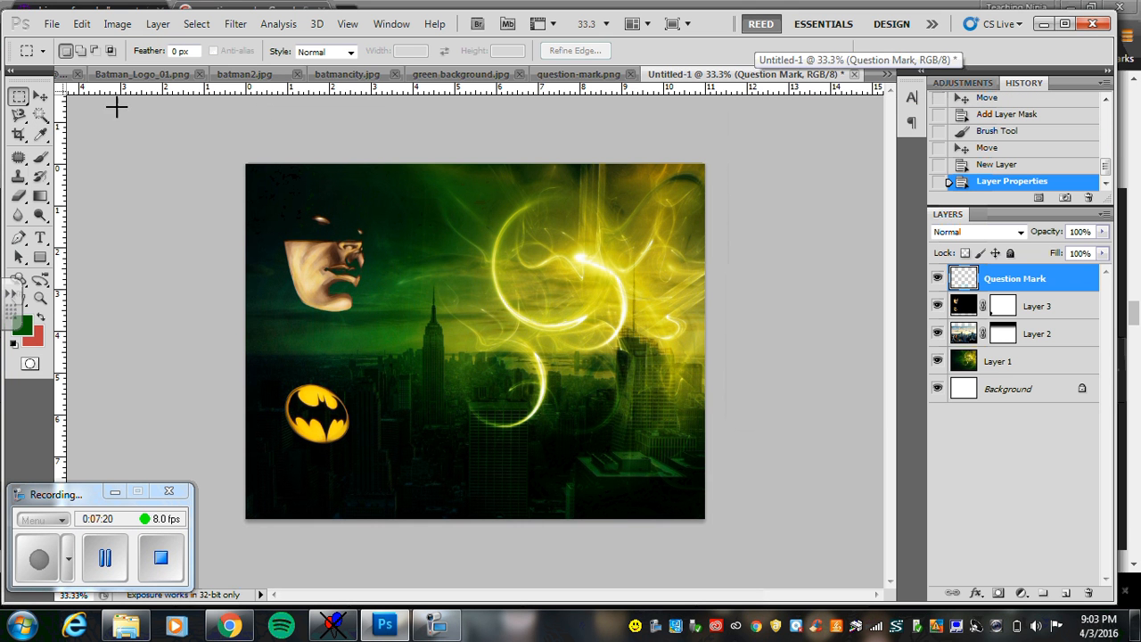
Choose the Brush tool with the sampled 424 px question-mark tip.
click(43, 160)
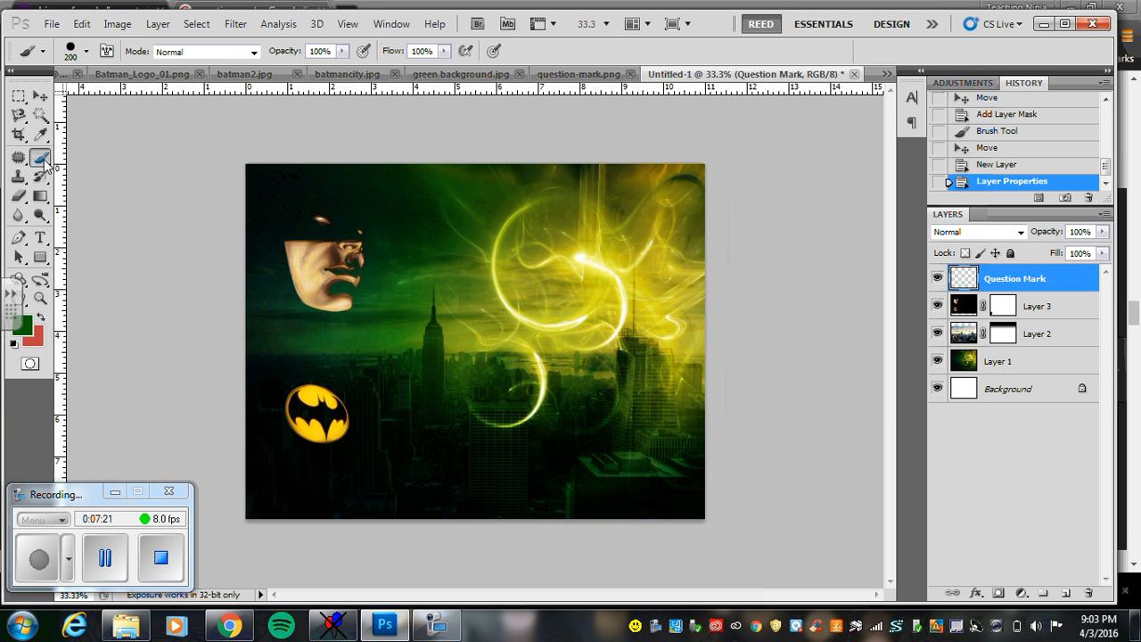
click(86, 51)
drag(190, 177, 189, 235)
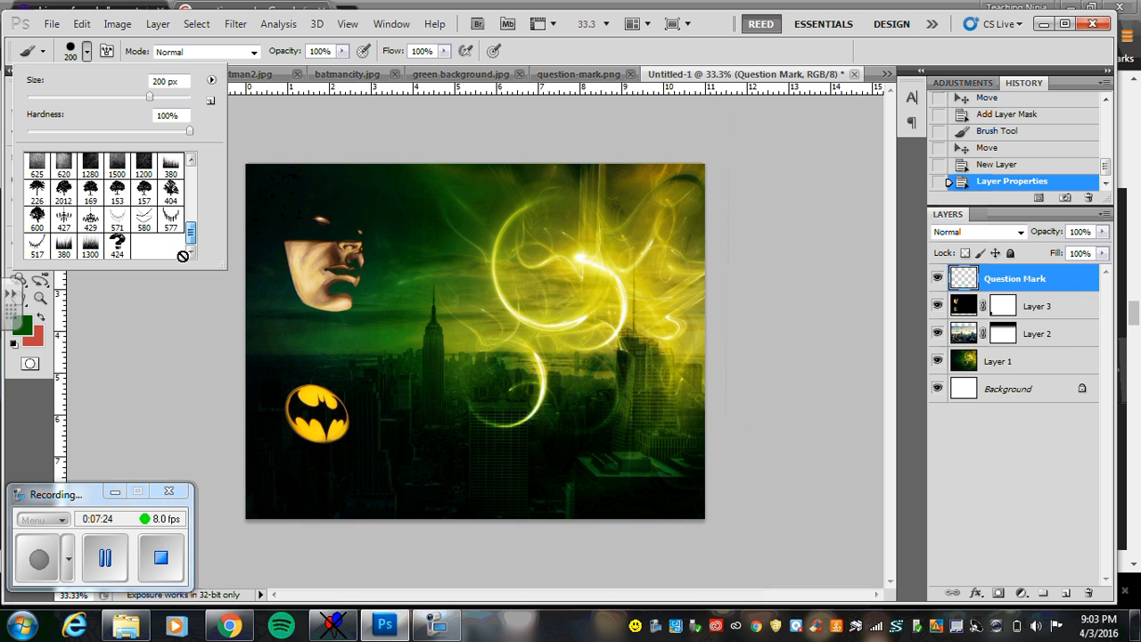
click(117, 246)
click(86, 51)
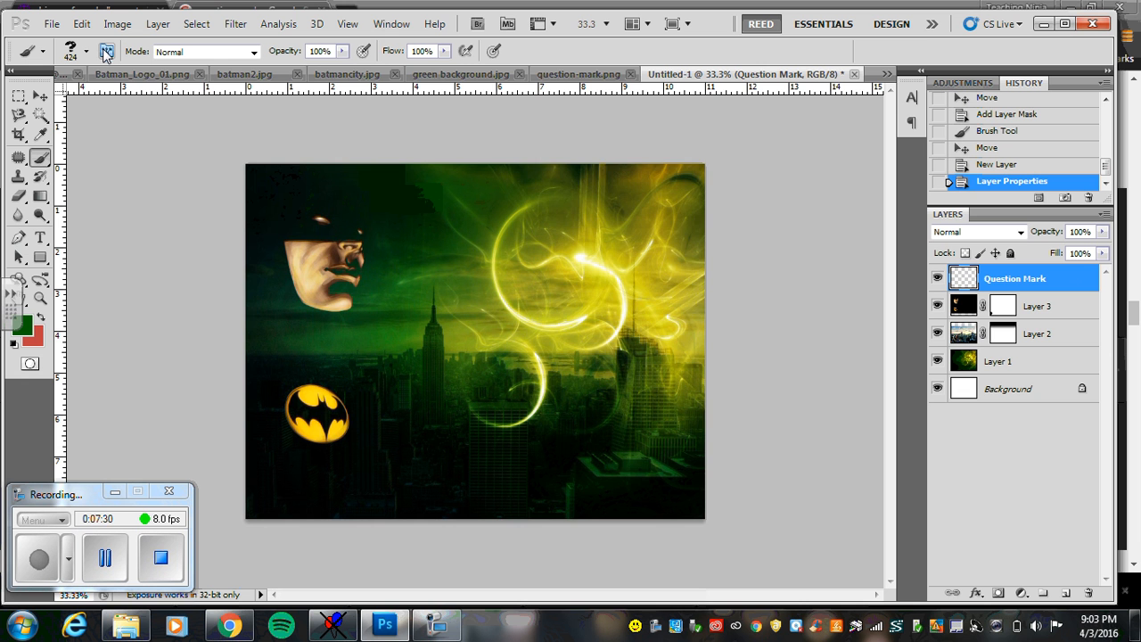
Set the brush tip angle to 139° and stamp green question marks beside Batman's face and over the lower city, right of centre.
click(106, 51)
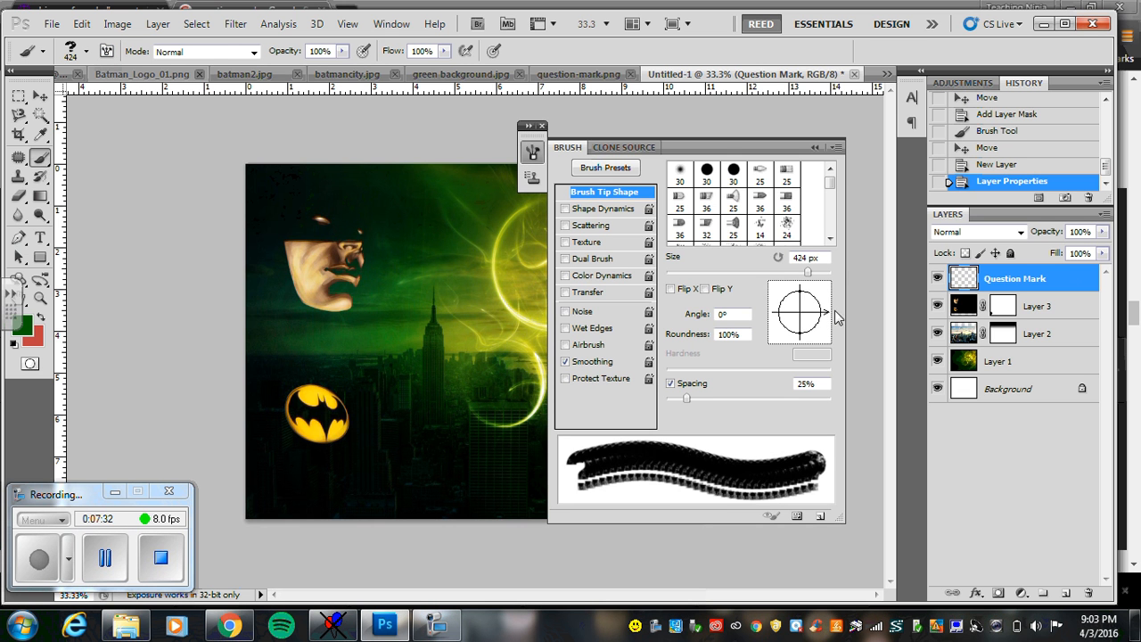
drag(828, 316, 811, 325)
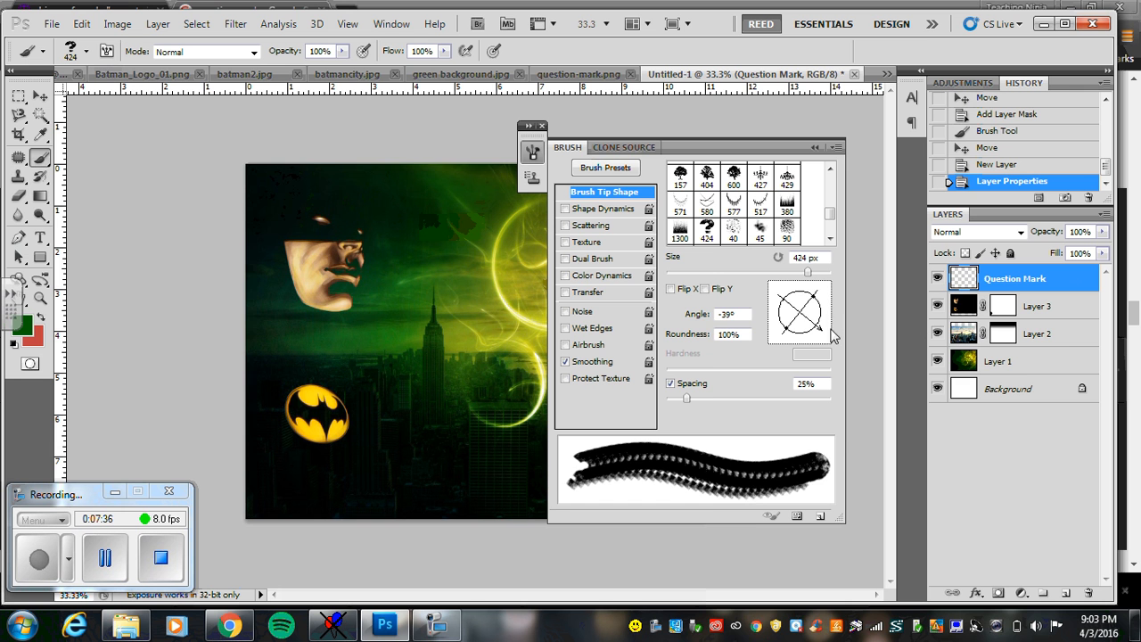
drag(827, 330, 783, 298)
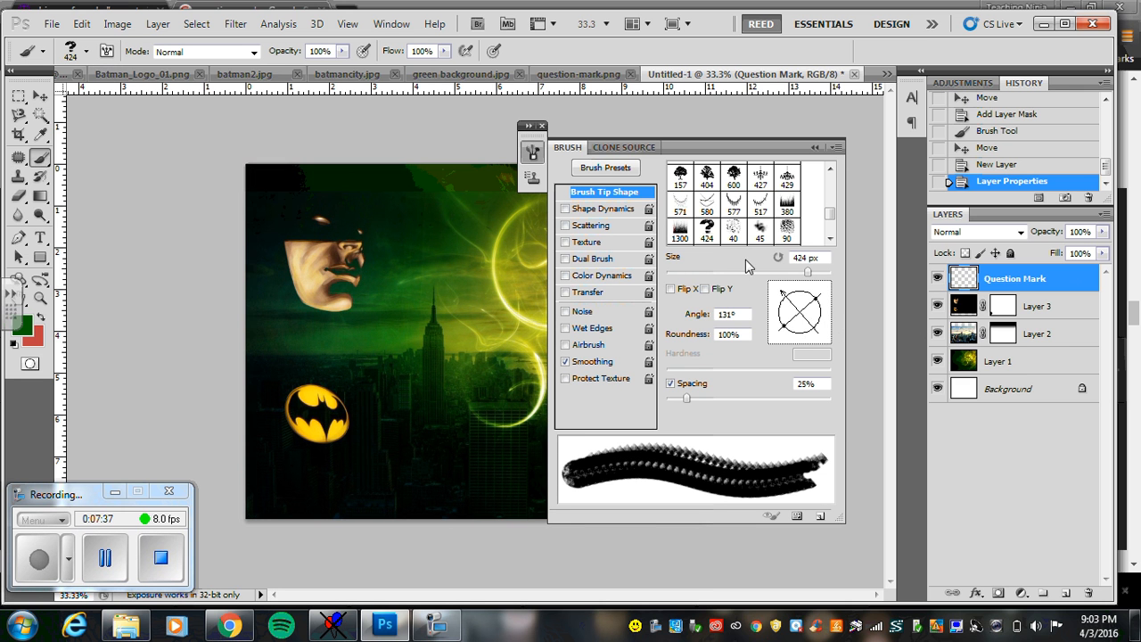
mouse_move(713, 150)
mouse_down()
mouse_move(918, 117)
mouse_move(879, 120)
mouse_up()
click(363, 189)
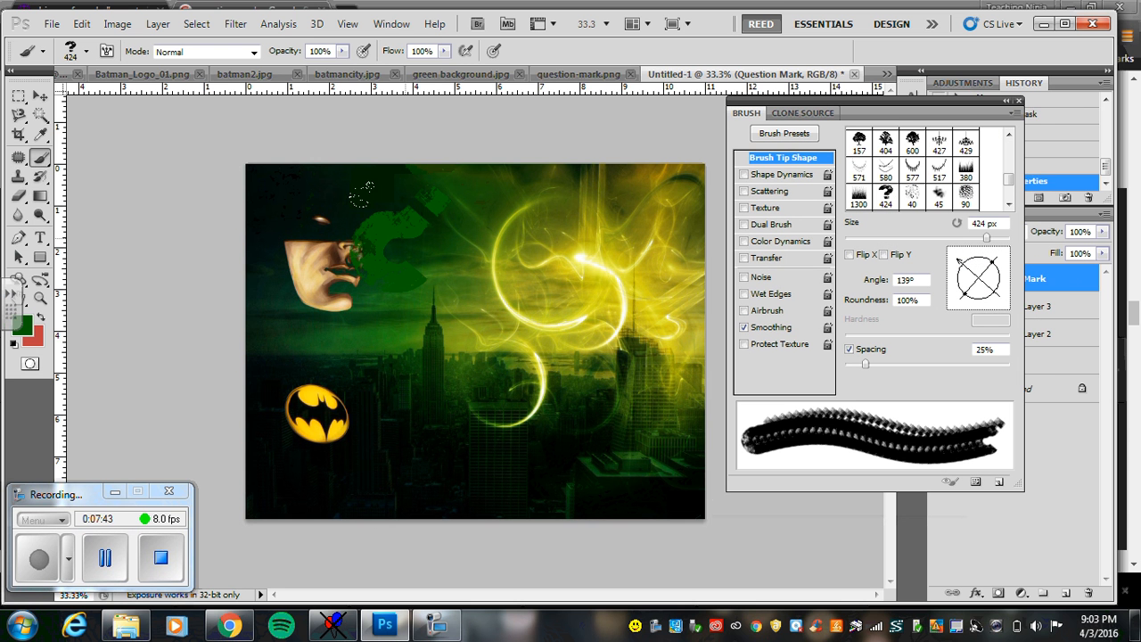
click(516, 389)
Enlarge the brush to 900 px and stamp a big green question mark over the bat logo at the canvas's lower left.
key(bracketright)
key(bracketright)
key(bracketright)
key(bracketright)
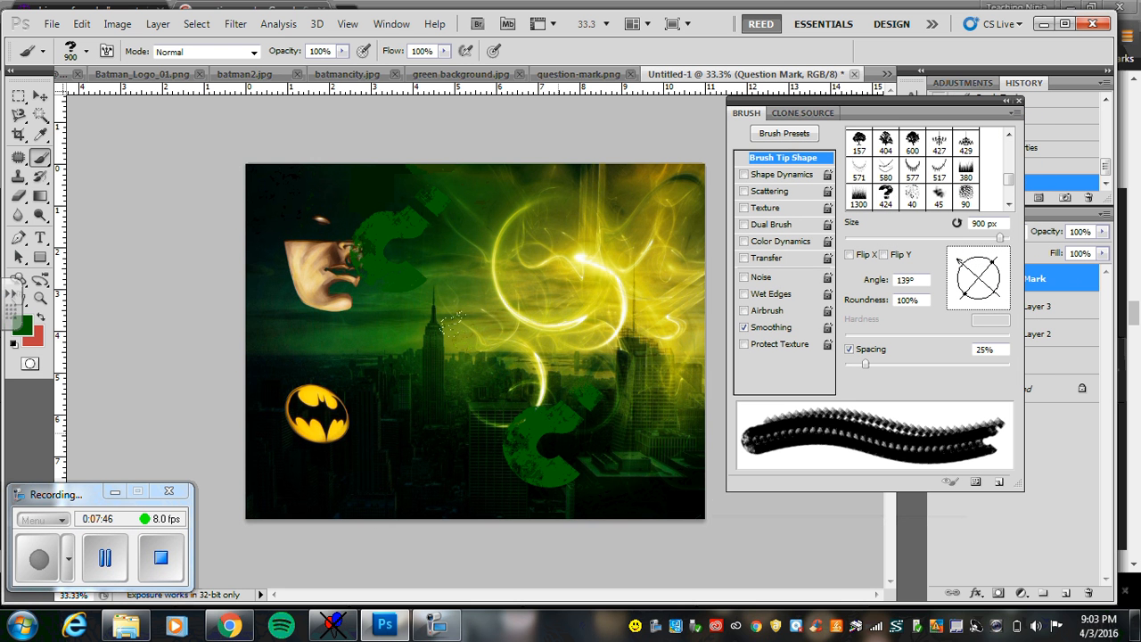
click(234, 348)
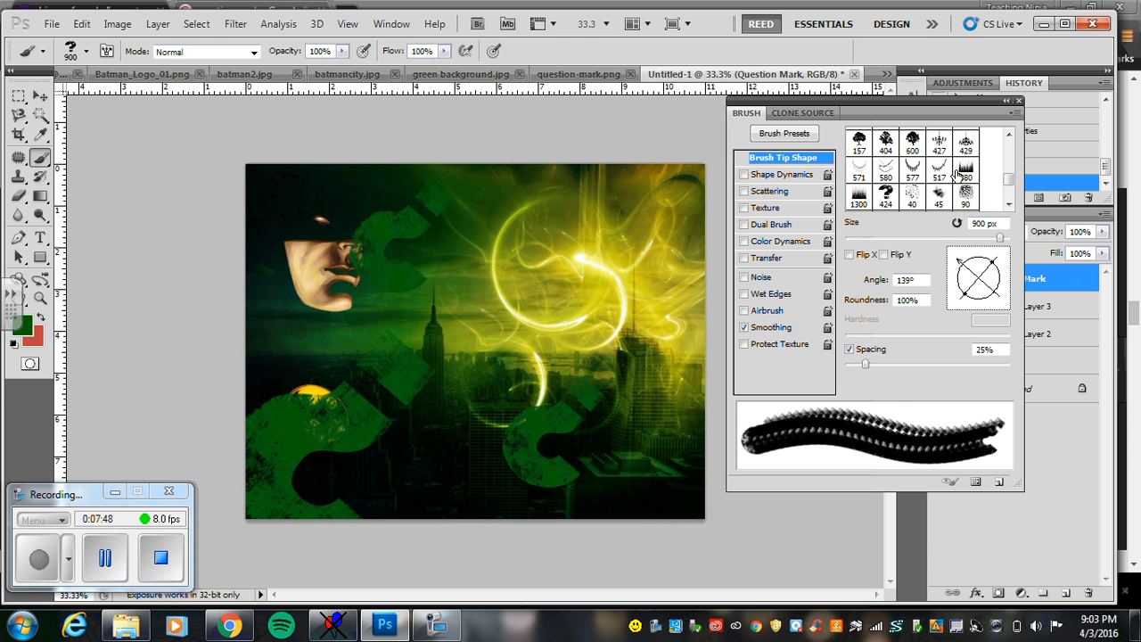
Stamp a large dark blue question mark, angled at -13° and 917 px in size, over the yellow swirls.
mouse_move(960, 258)
mouse_down()
mouse_move(991, 262)
mouse_move(1002, 284)
mouse_up()
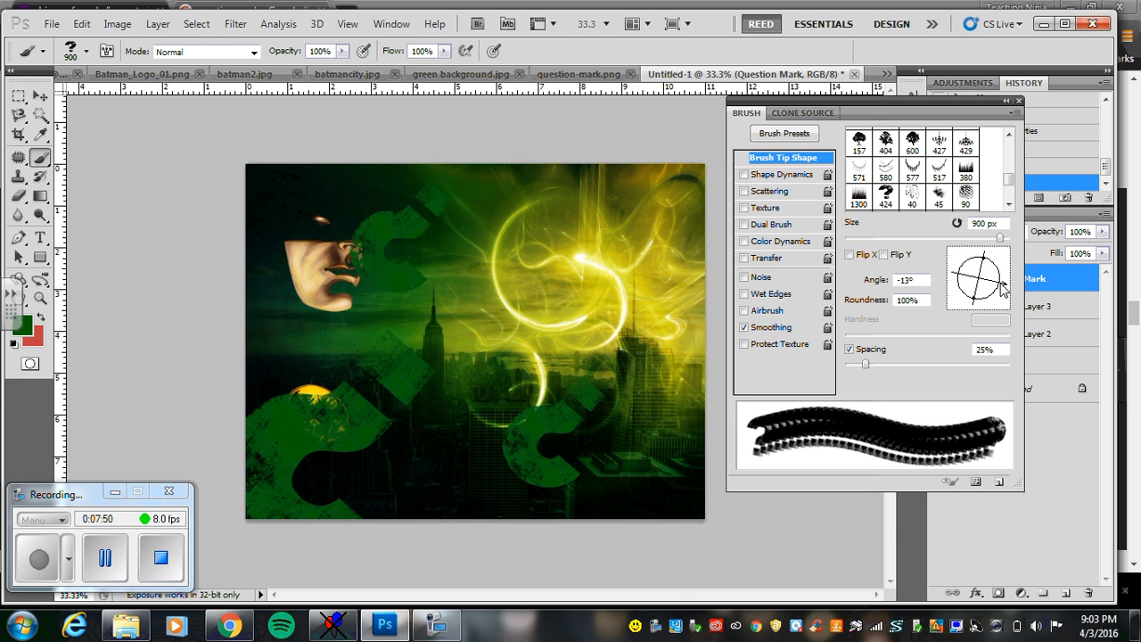
click(31, 335)
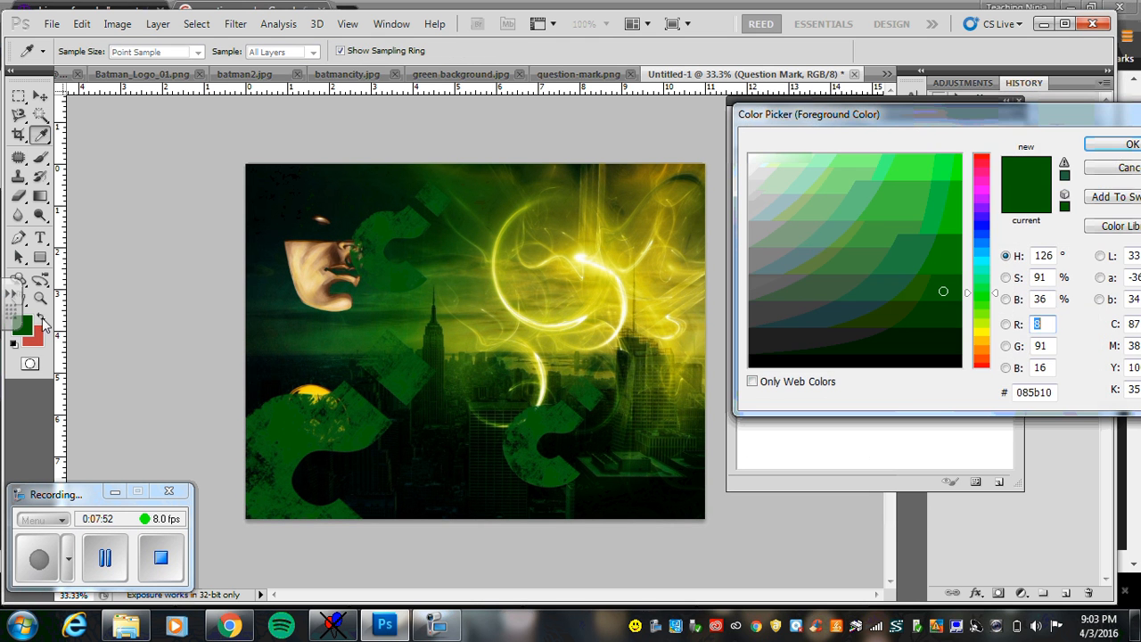
click(978, 230)
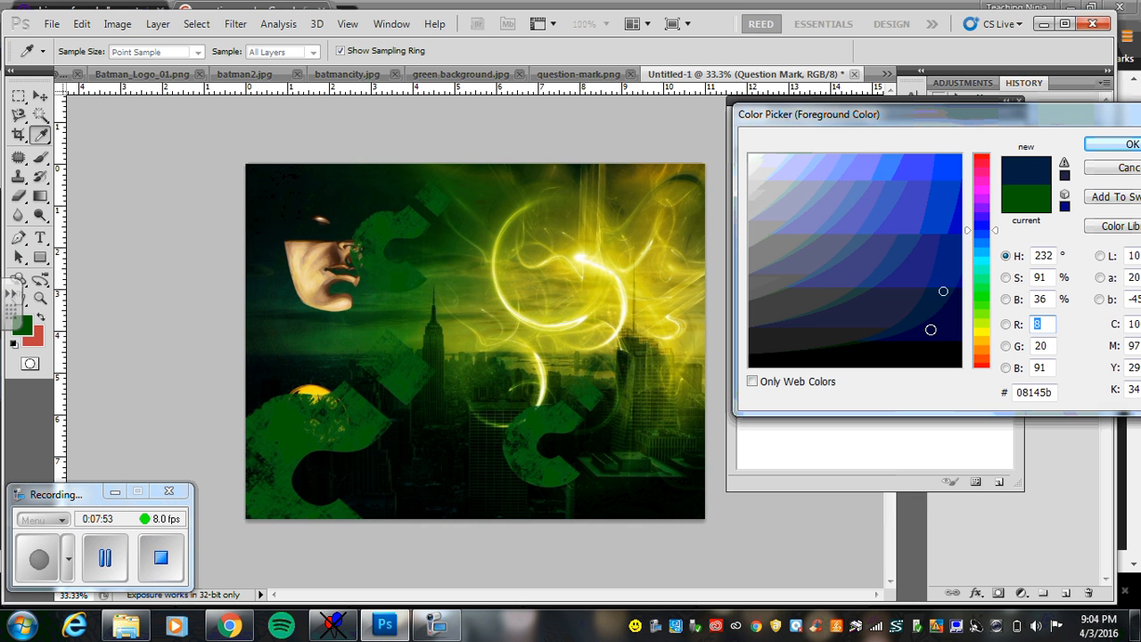
click(931, 329)
click(1127, 145)
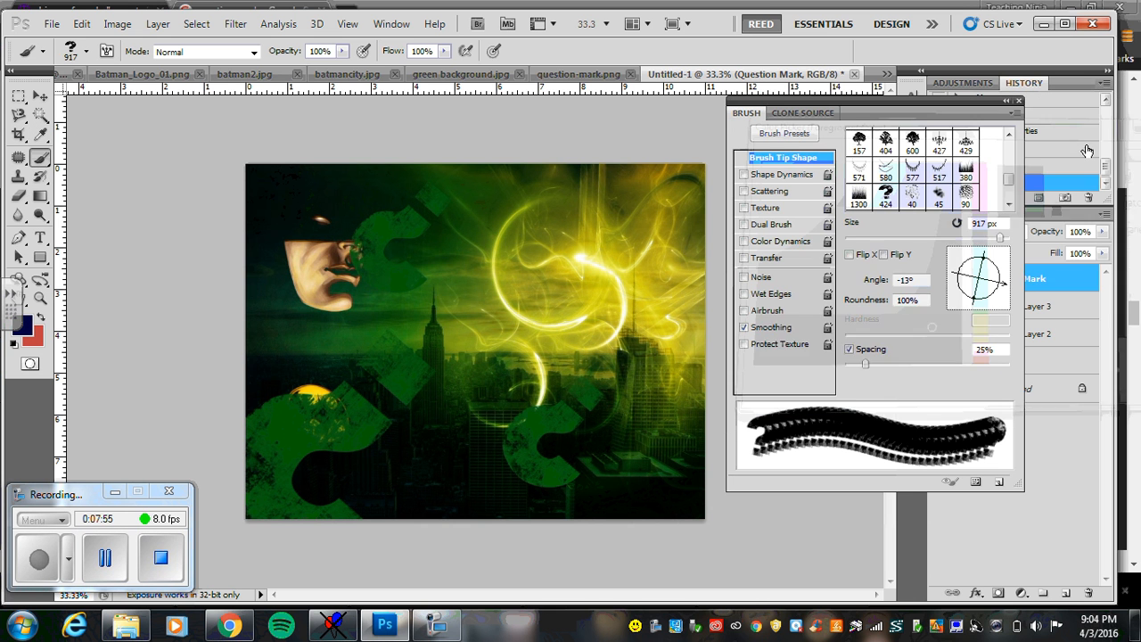
click(550, 267)
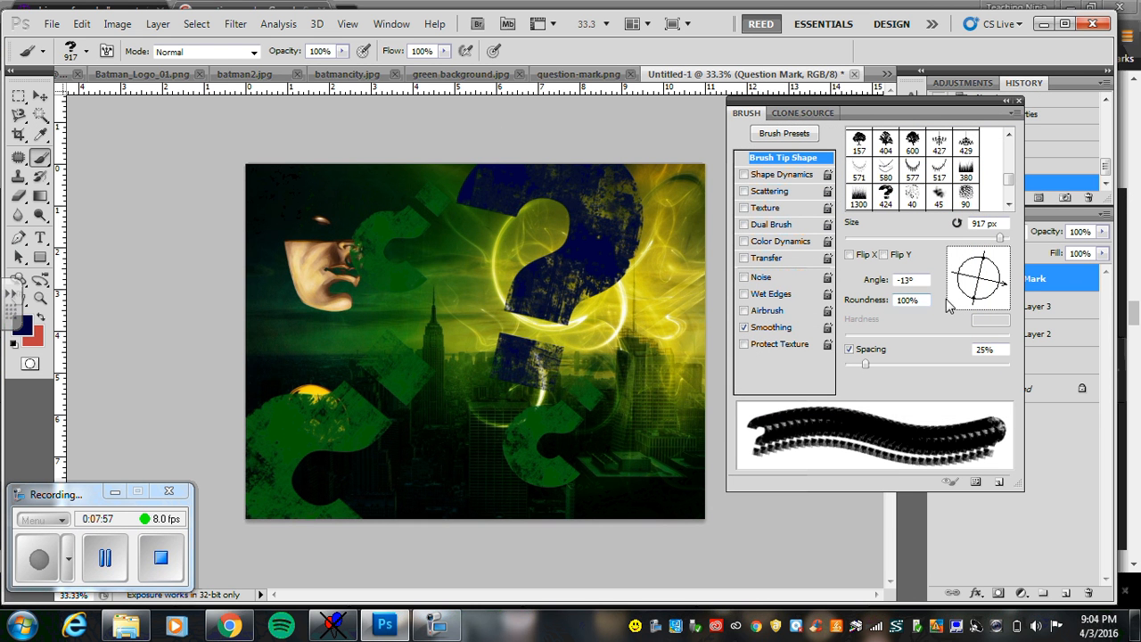
Reduce the question-mark brush to about 124 px at a 4° angle and scatter small dark blue question marks across the canvas.
drag(1002, 283, 992, 295)
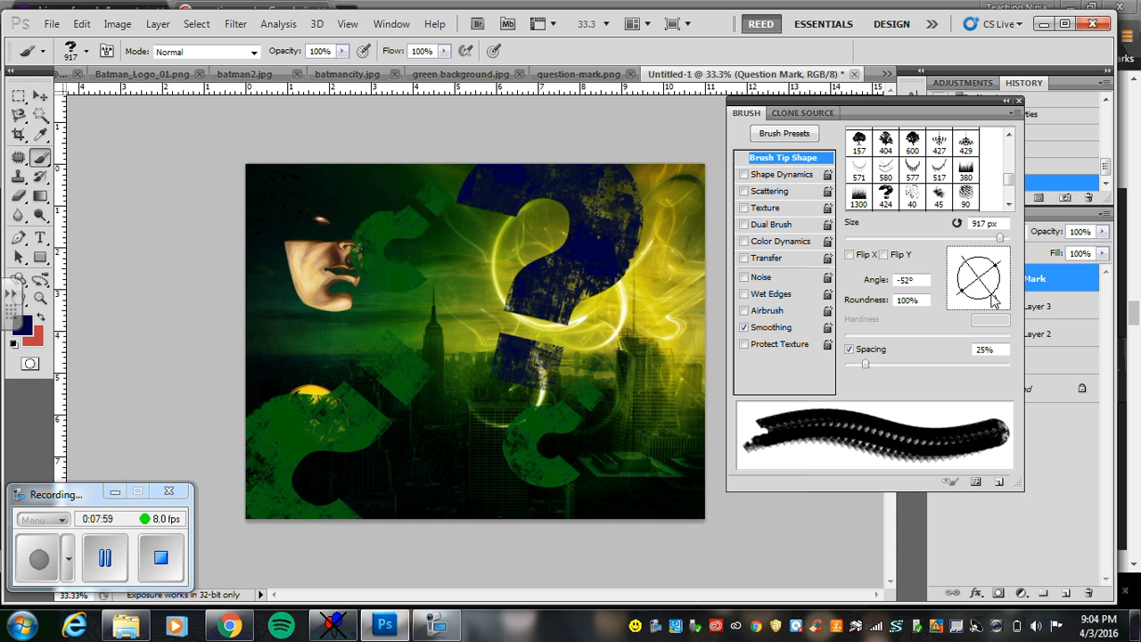
key(bracketleft)
key(bracketleft)
key(bracketleft)
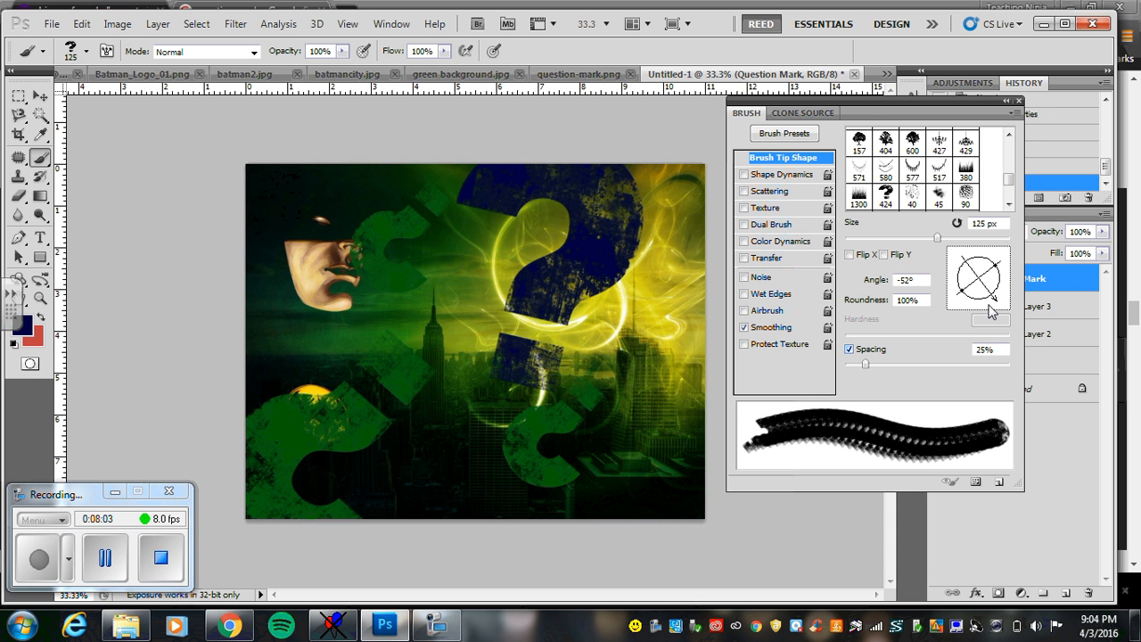
drag(994, 306, 988, 257)
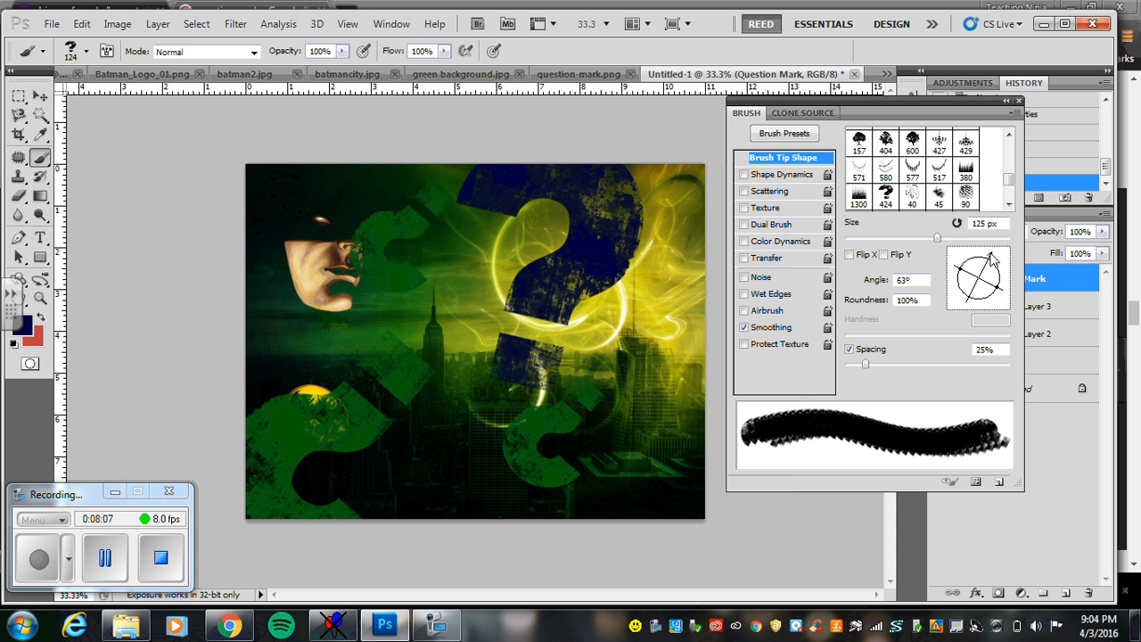
drag(993, 260, 1007, 276)
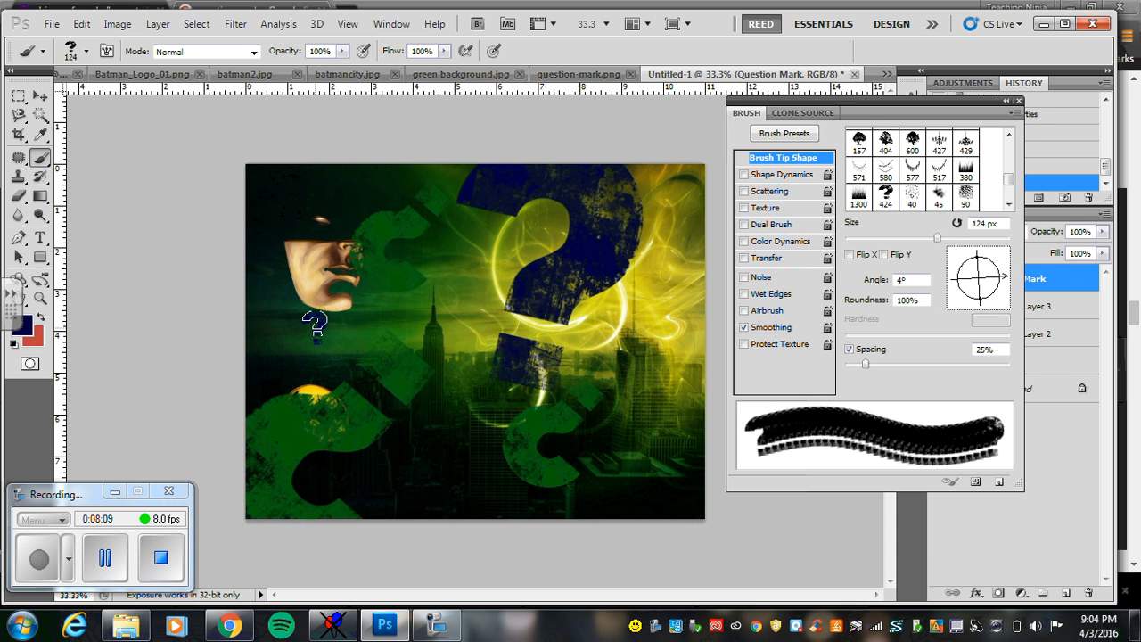
click(349, 187)
click(436, 407)
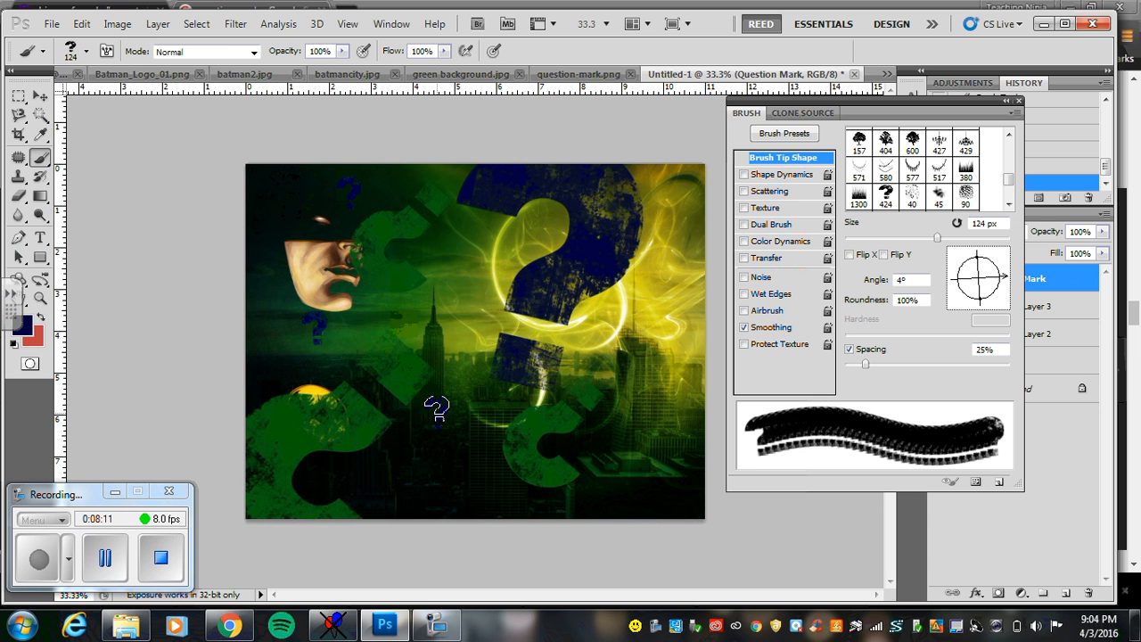
click(649, 383)
click(693, 269)
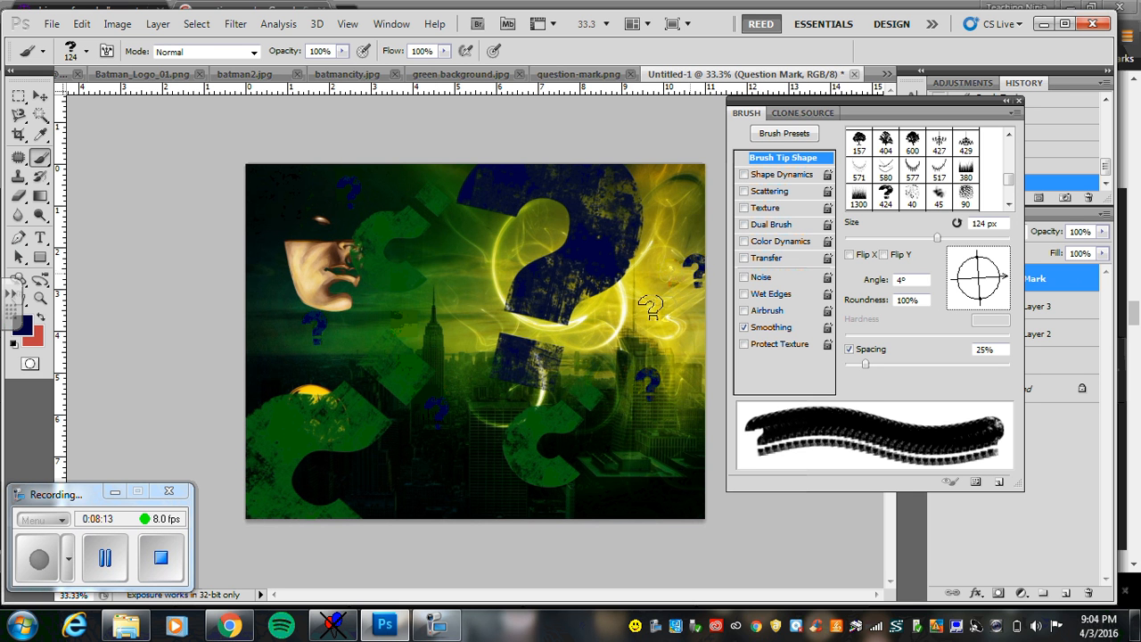
click(464, 513)
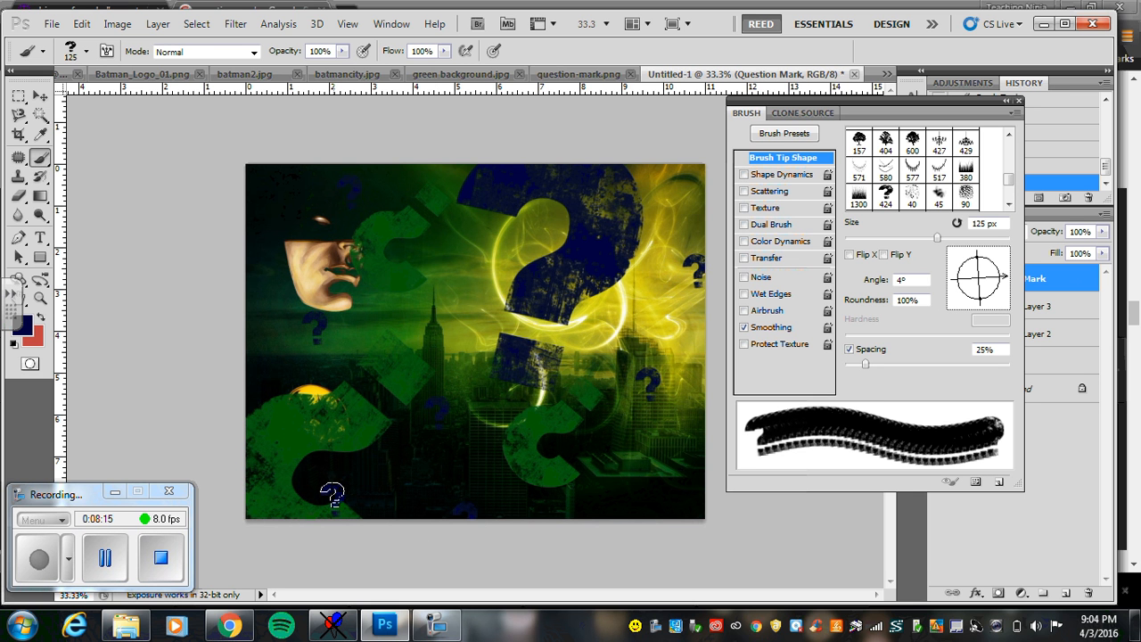
Enlarge the brush to 250 px and stamp dark blue question marks at the canvas's lower right and left edge, then close the brush settings.
key(bracketright)
key(bracketright)
key(bracketright)
key(bracketright)
click(622, 456)
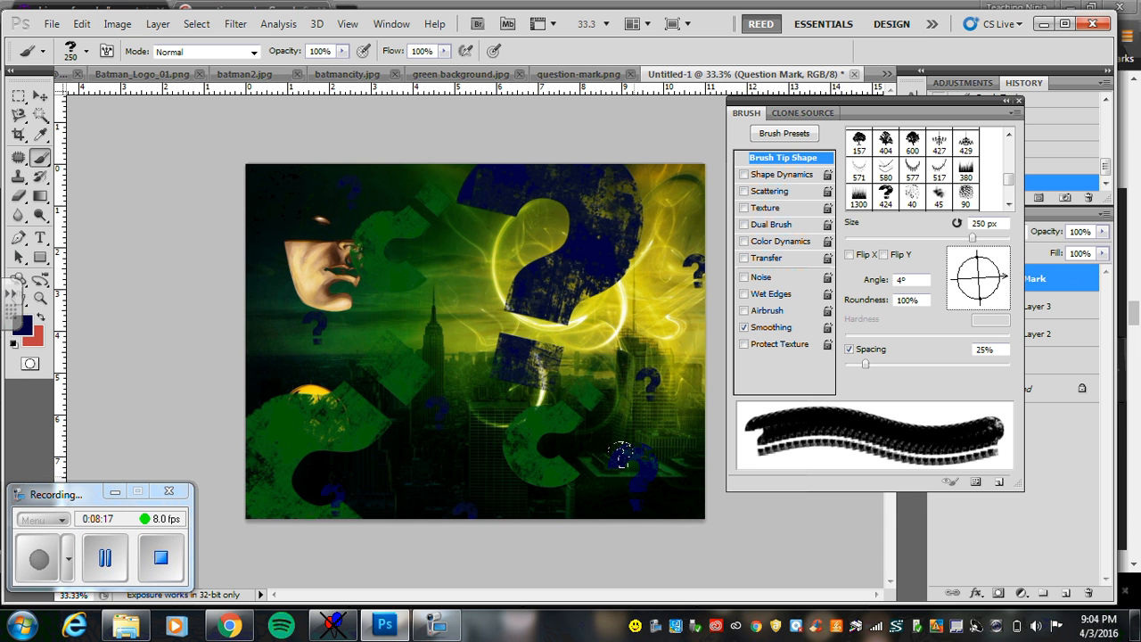
click(243, 252)
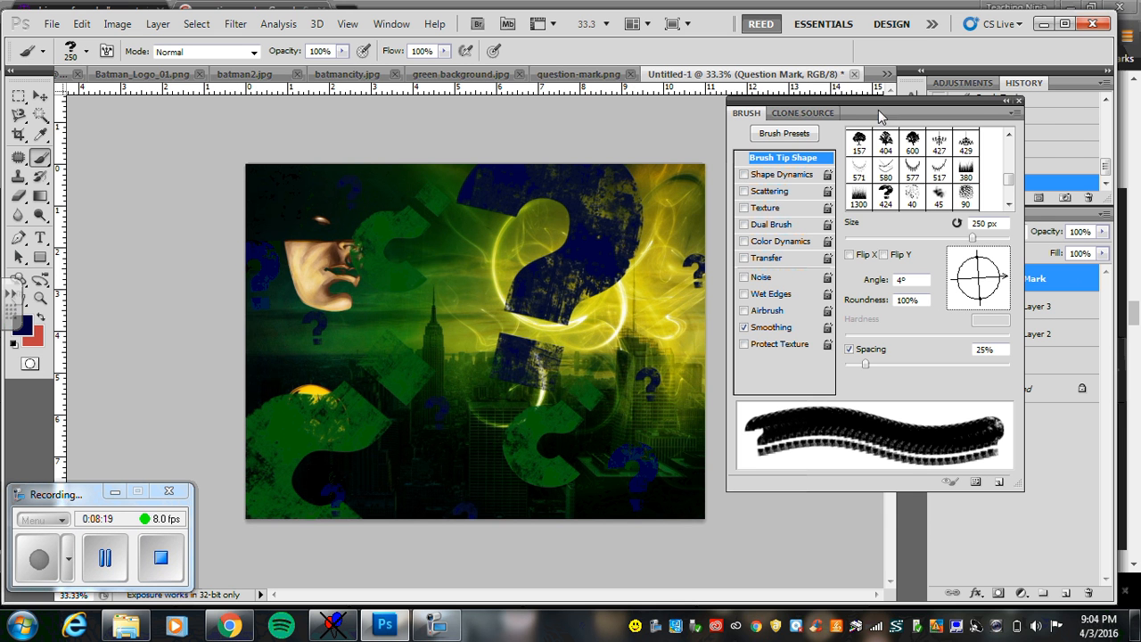
click(1020, 101)
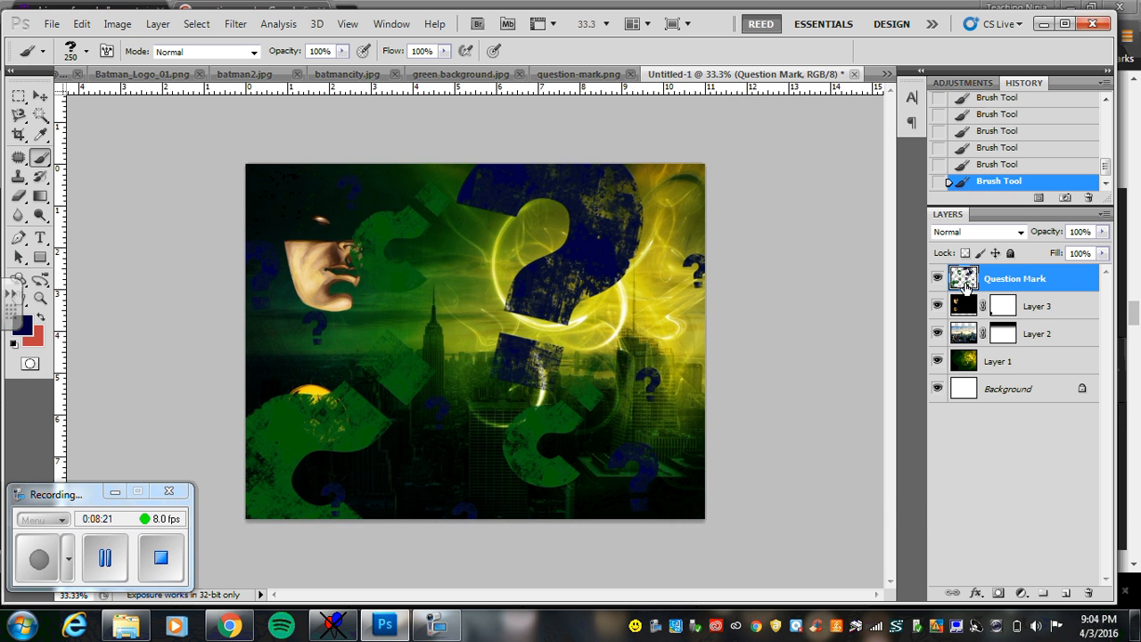
Toggle the Question Mark layer's visibility to compare the composite with and without it, leaving it shown.
click(938, 278)
click(938, 278)
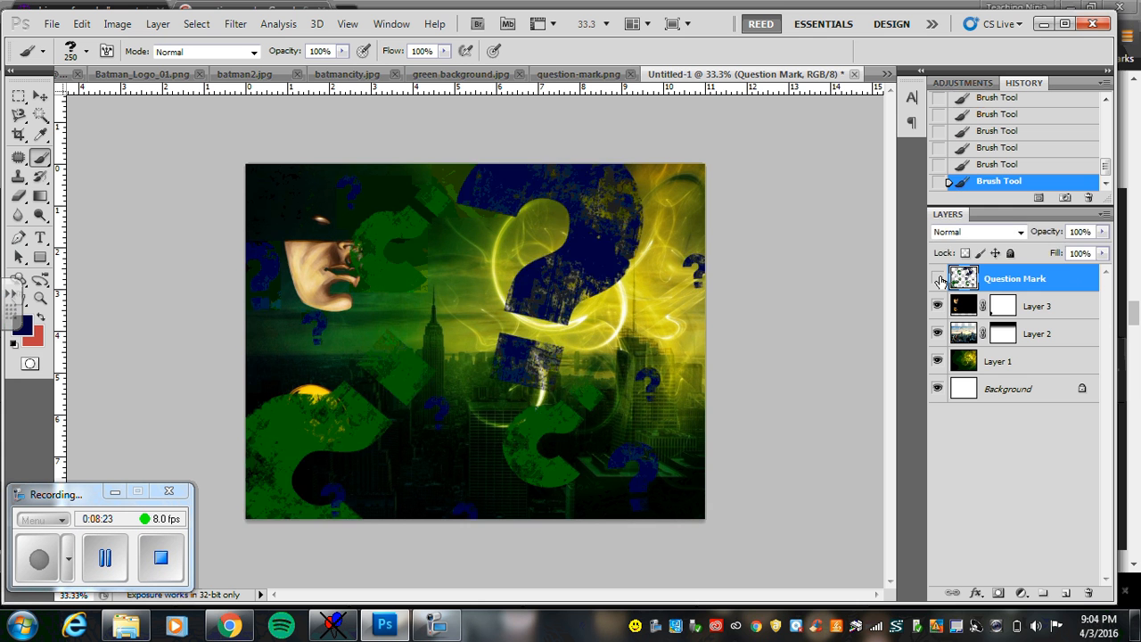
click(938, 279)
click(939, 279)
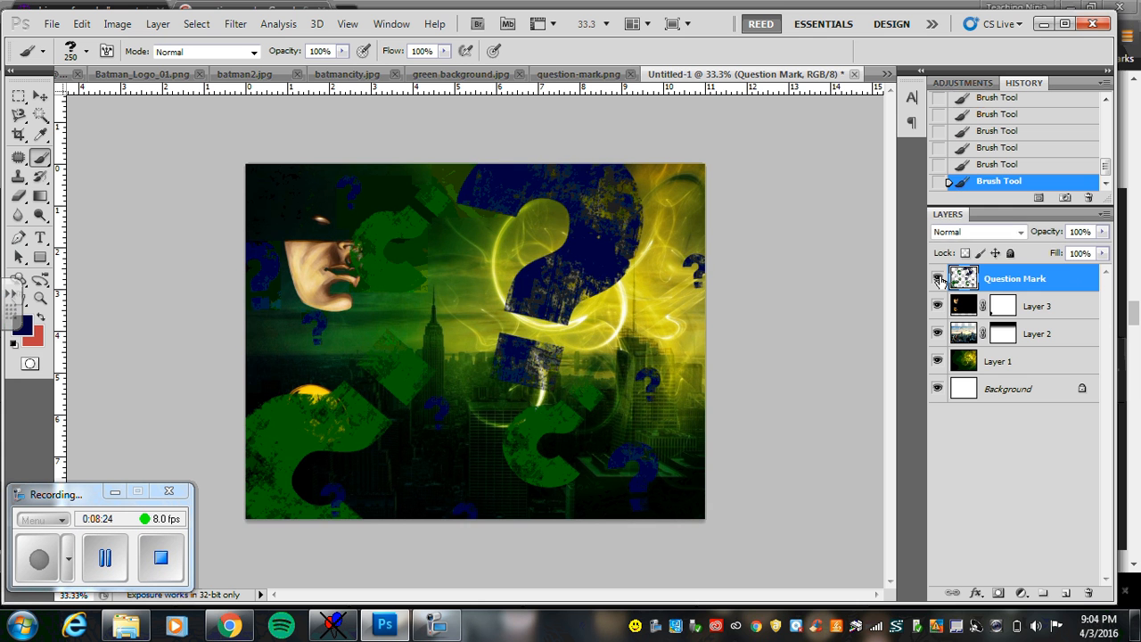
Run the Question Mark layer through the blending modes from Darken onward and set it to Luminosity.
click(1021, 233)
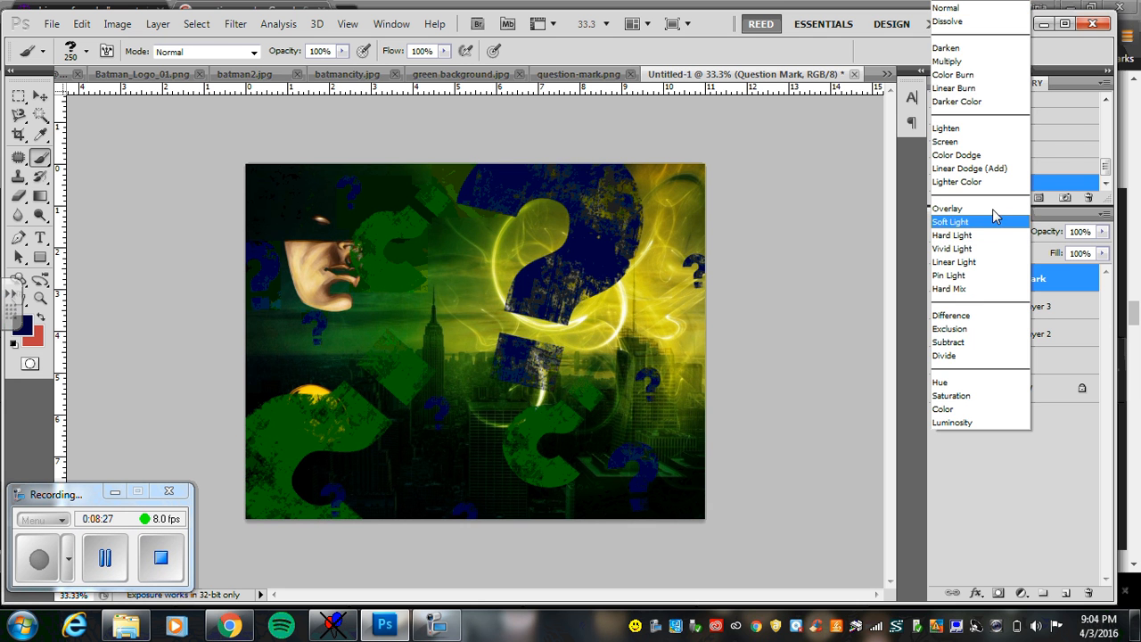
click(954, 49)
key(Down)
key(Down)
key(Down)
key(Down)
key(Down)
key(Down)
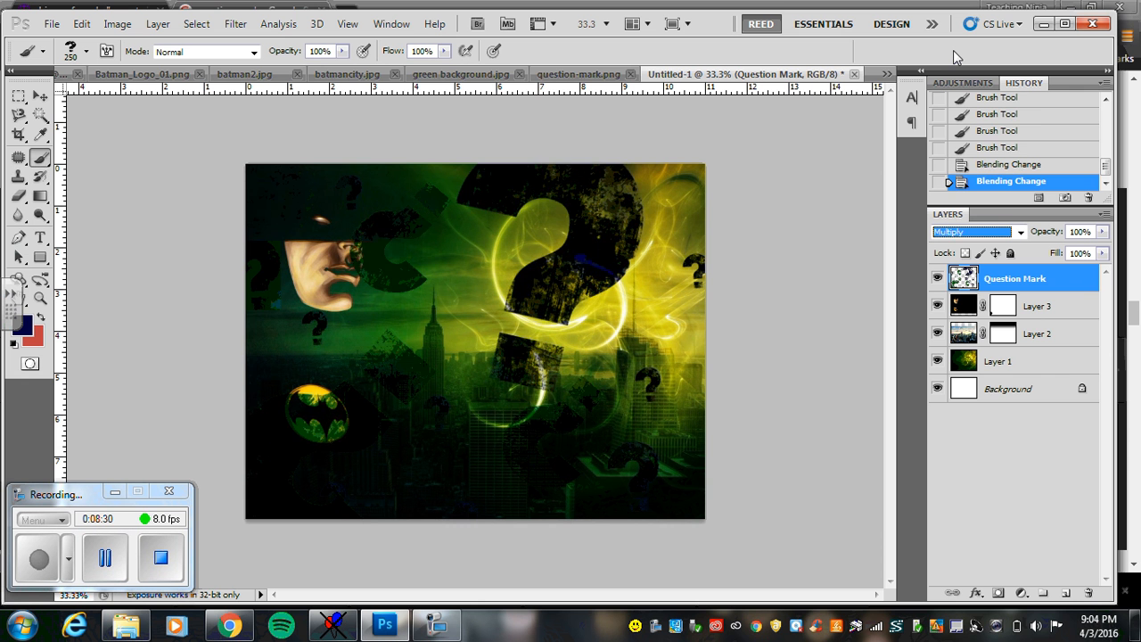
key(Down)
key(Down)
key(Down)
key(Down)
key(Down)
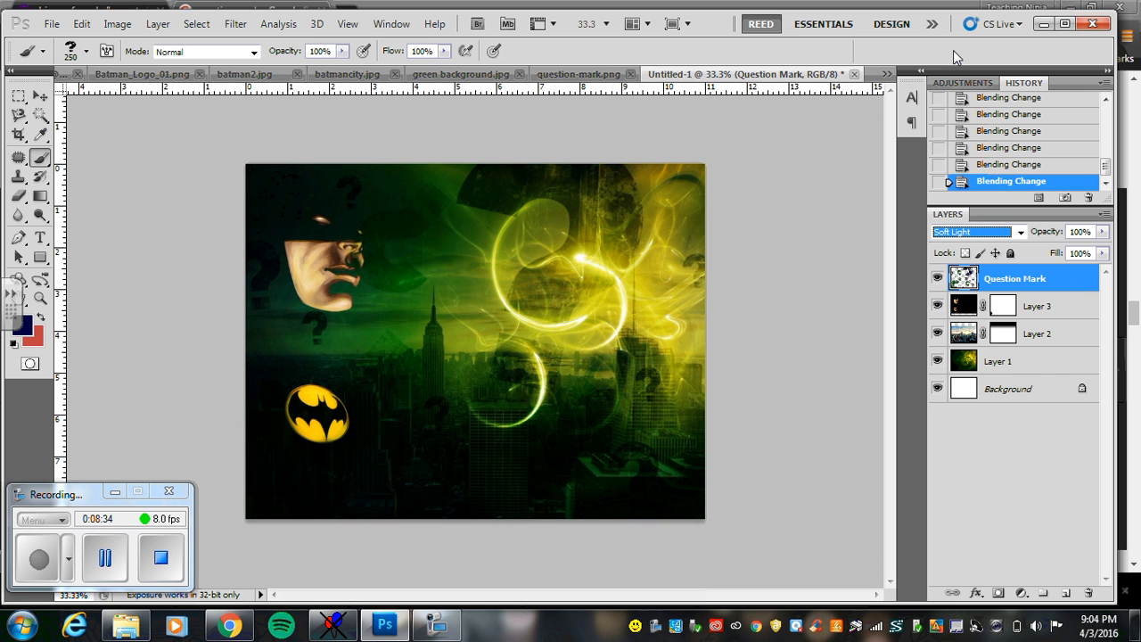
key(Down)
key(Down)
key(Down)
key(Down)
key(Down)
key(Down)
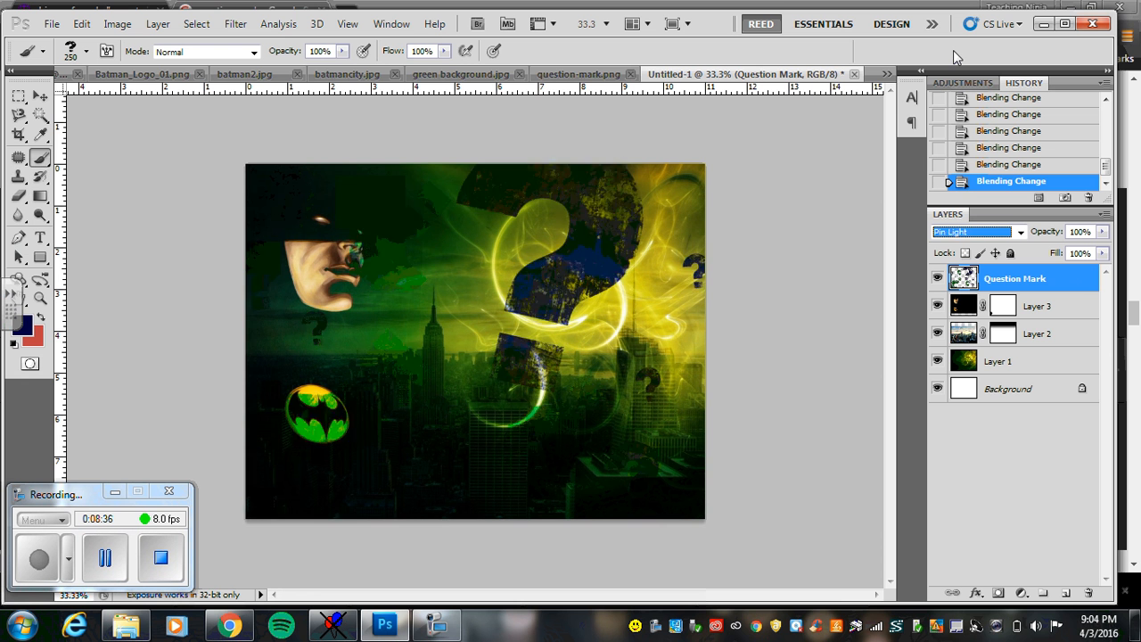
key(Down)
key(Down)
key(Down)
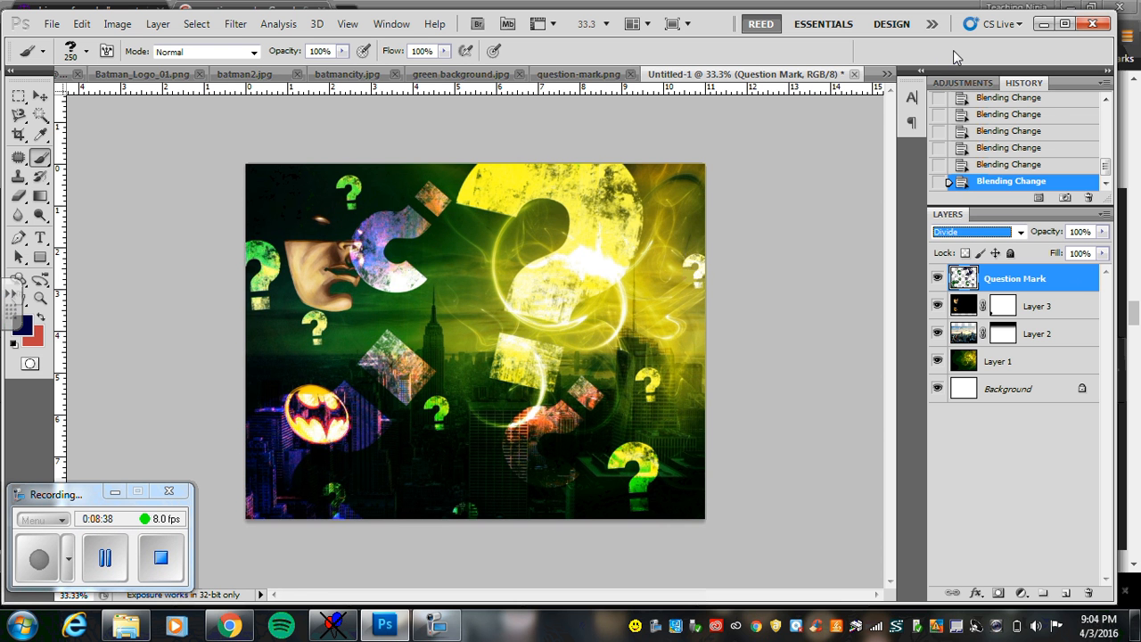
key(Down)
key(Down)
key(Down)
key(Down)
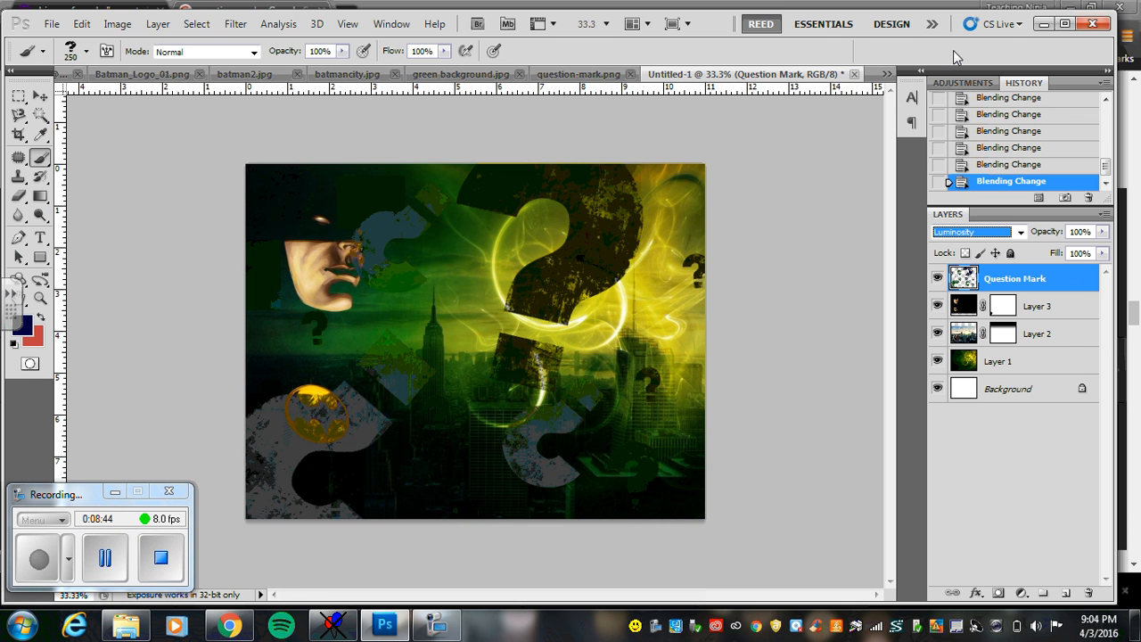
Compare the preceding blending modes on the Question Mark layer again, including Pin Light and Hue, and return to Luminosity.
key(Up)
key(Up)
key(Up)
key(Up)
key(Up)
key(Up)
key(Up)
key(Up)
key(Up)
key(Up)
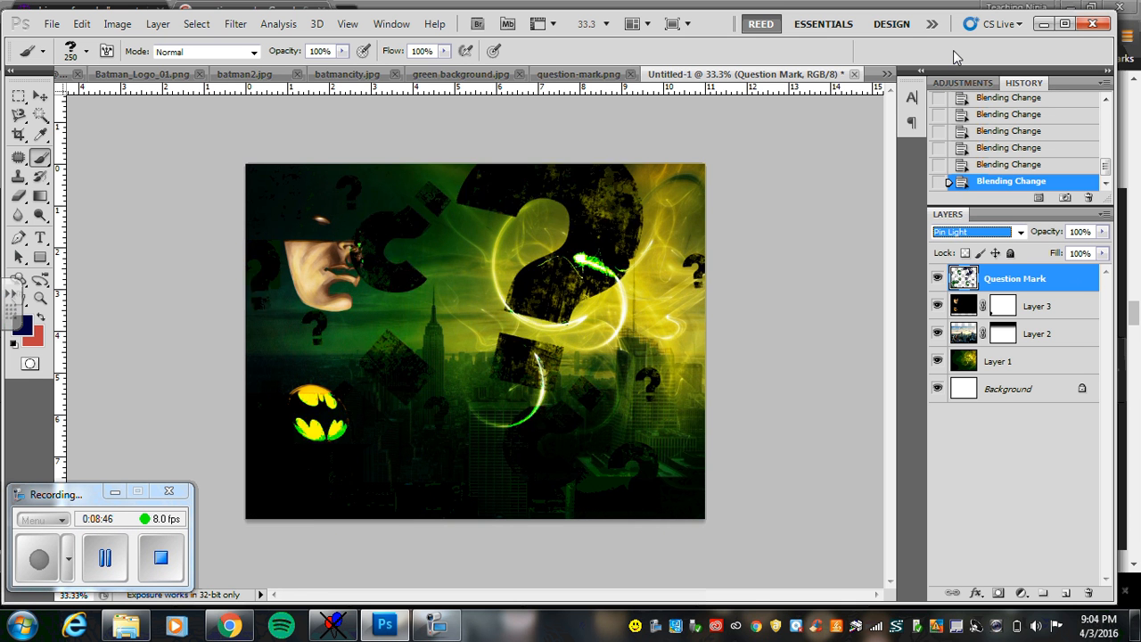
key(Down)
key(Down)
key(Down)
key(Down)
key(Down)
key(Down)
key(Down)
key(Down)
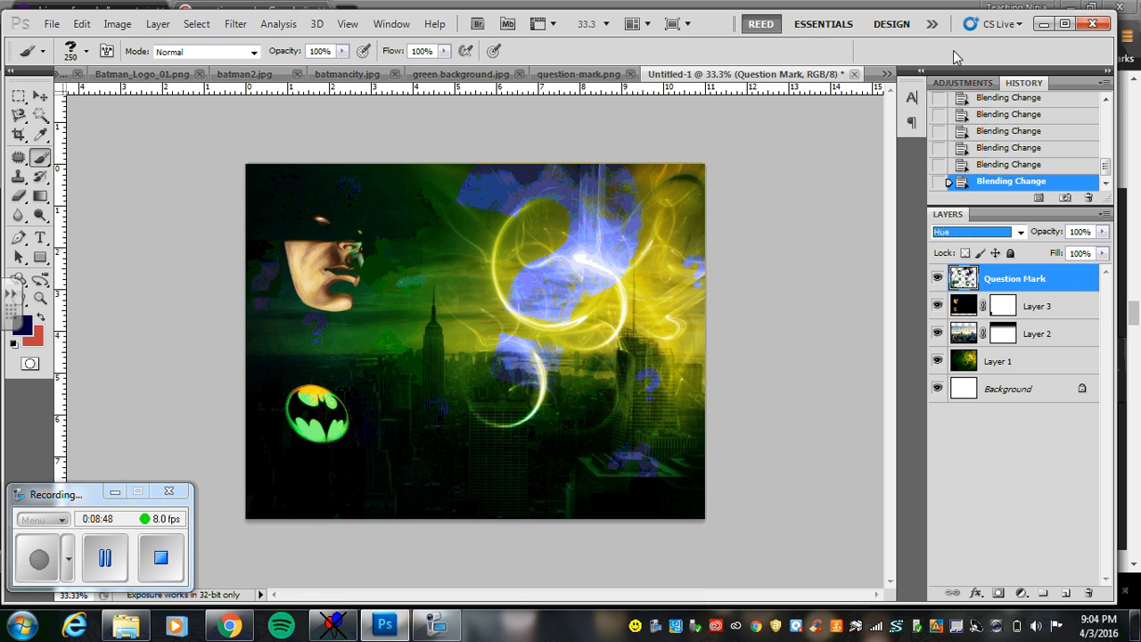
key(Down)
key(Down)
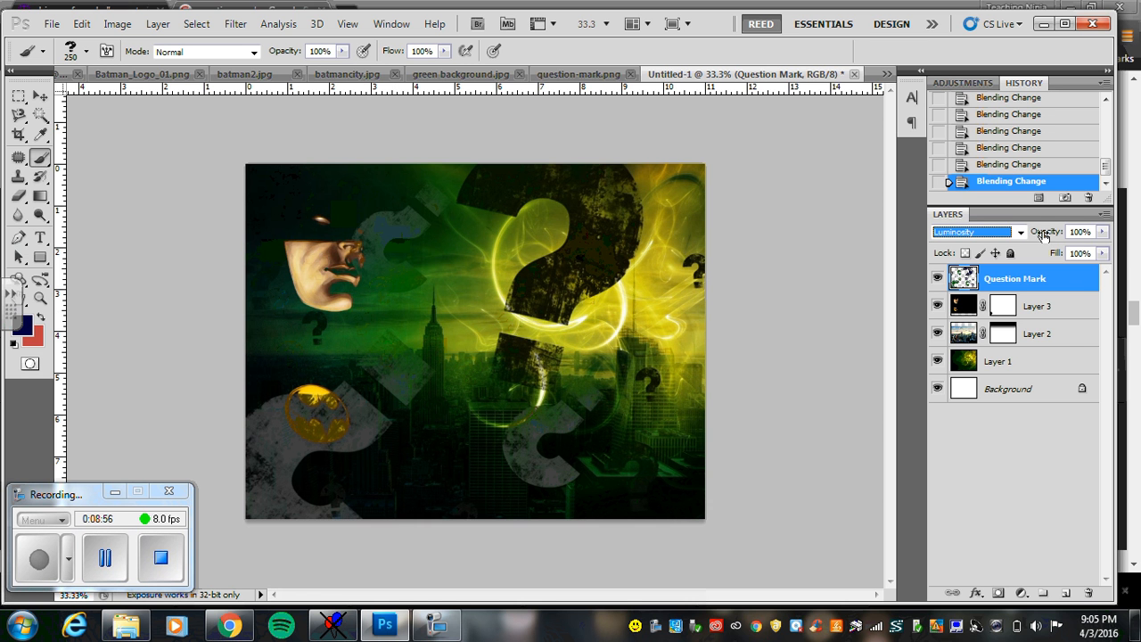
Lower the Question Mark layer's opacity to 53% and switch to the Move tool.
click(1103, 232)
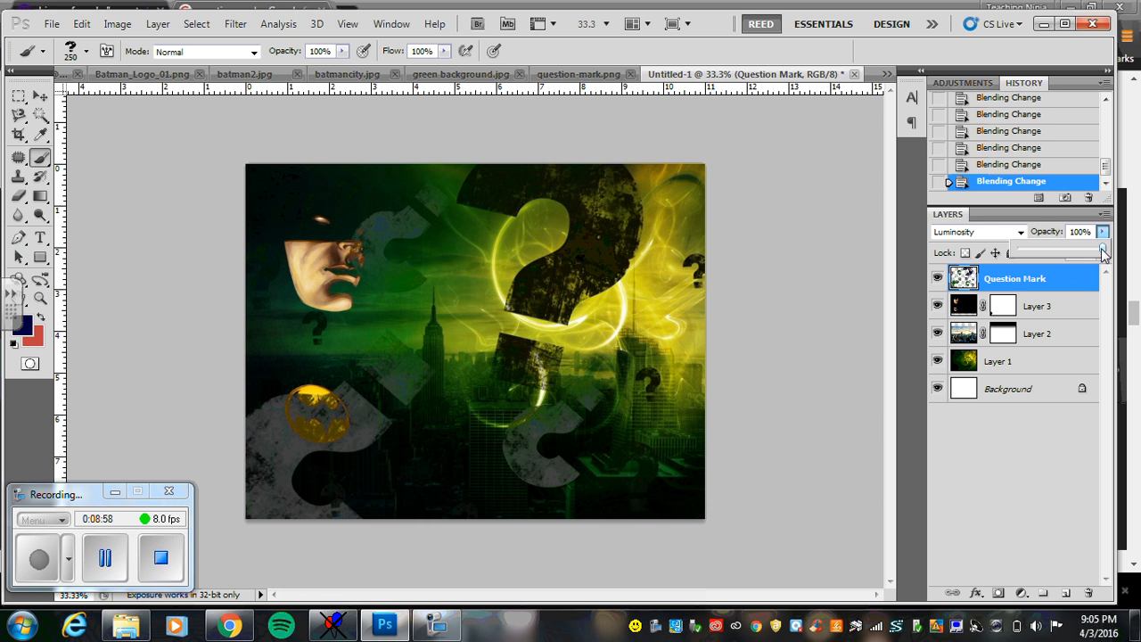
drag(1104, 252, 1070, 254)
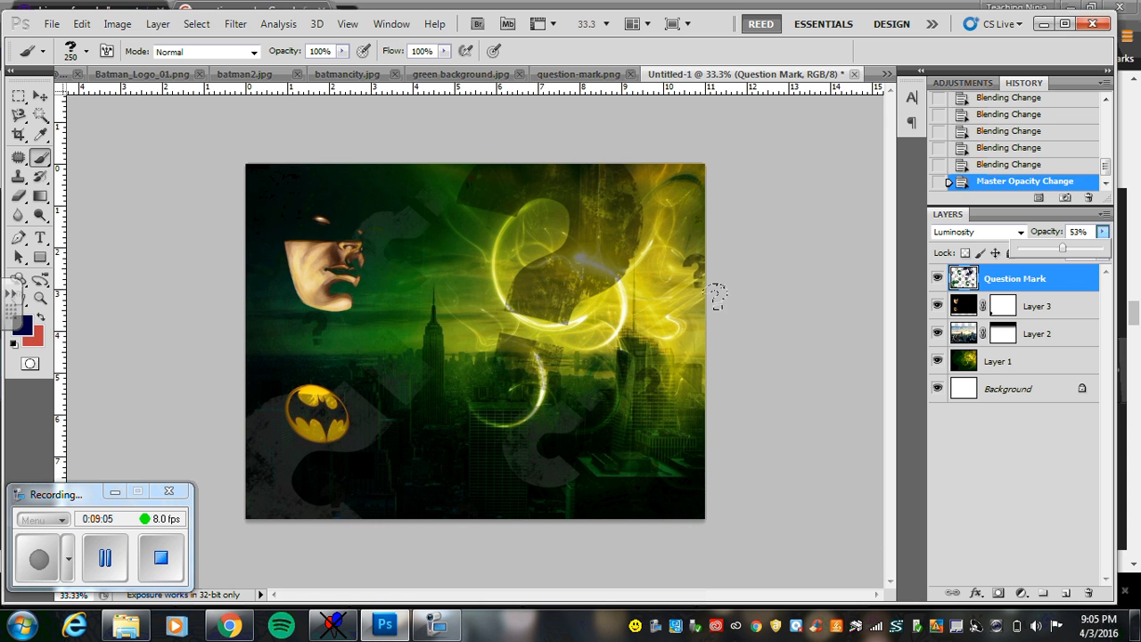
click(40, 95)
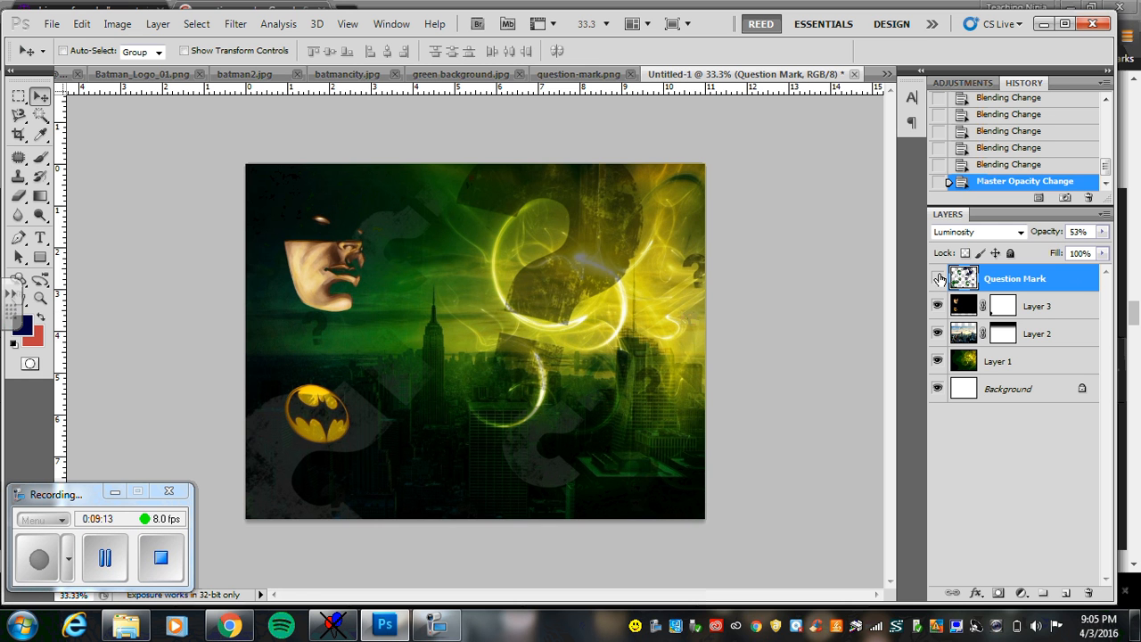
Show only the Background layer, then reveal Layer 1, Layer 3, Layer 2 and Question Mark one by one to review the composite's build-up.
alt+click(935, 383)
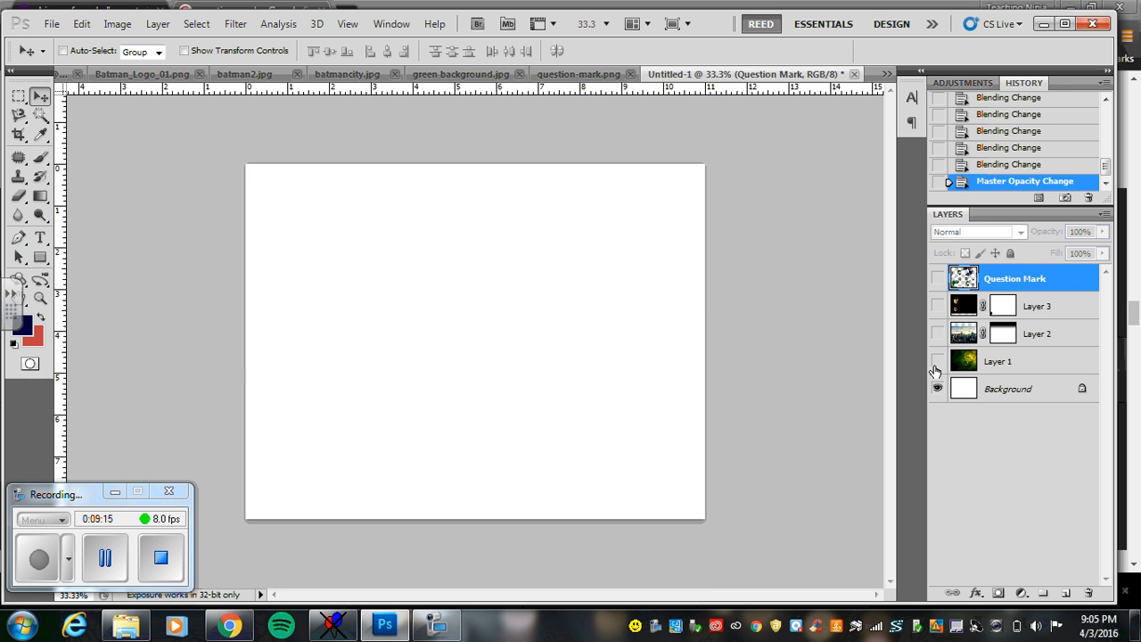
click(937, 361)
click(937, 306)
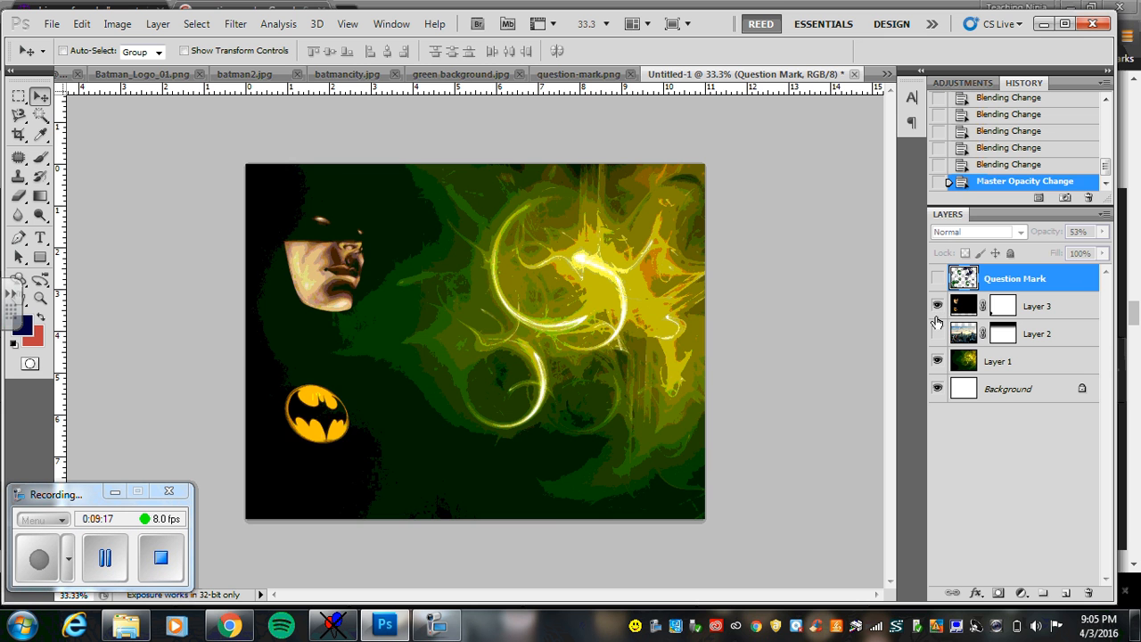
click(937, 333)
click(937, 279)
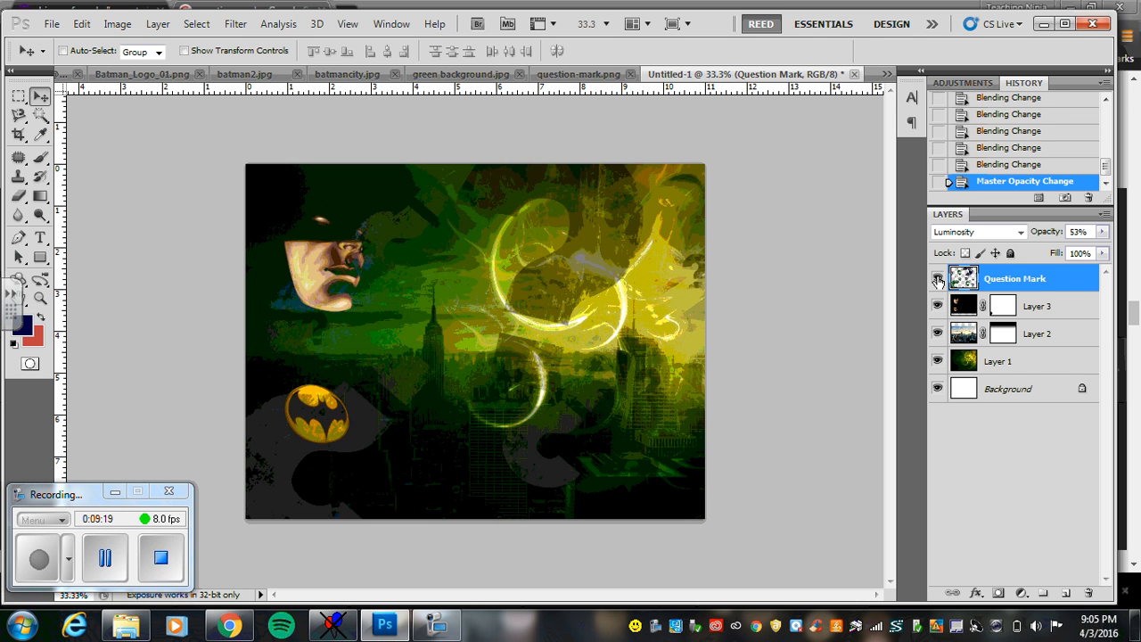